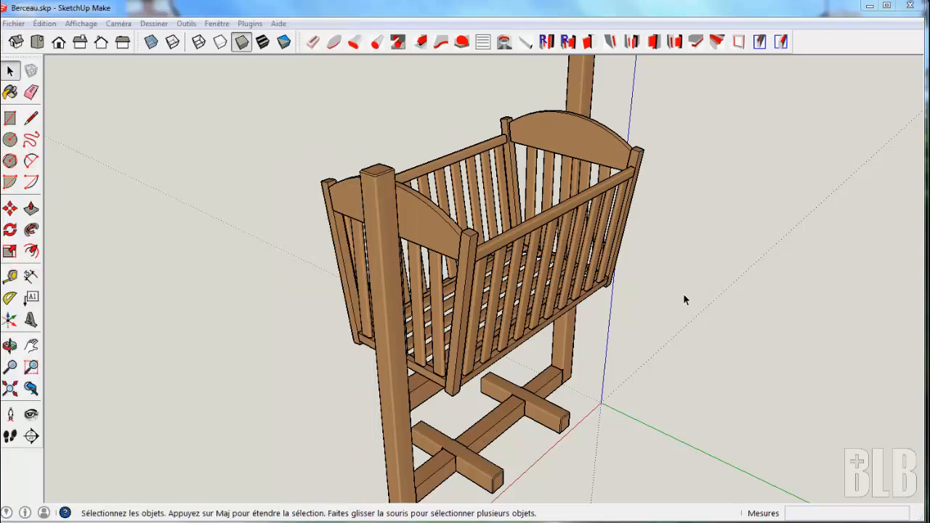
# Examine the finished cradle model from all sides, including the slatted sides, curved end panels and stand.
pyautogui.moveTo(655, 319); pyautogui.dragTo(796, 338, button='middle')
pyautogui.moveTo(697, 347); pyautogui.dragTo(907, 382, button='middle')
pyautogui.moveTo(790, 374); pyautogui.dragTo(824, 369, button='middle')
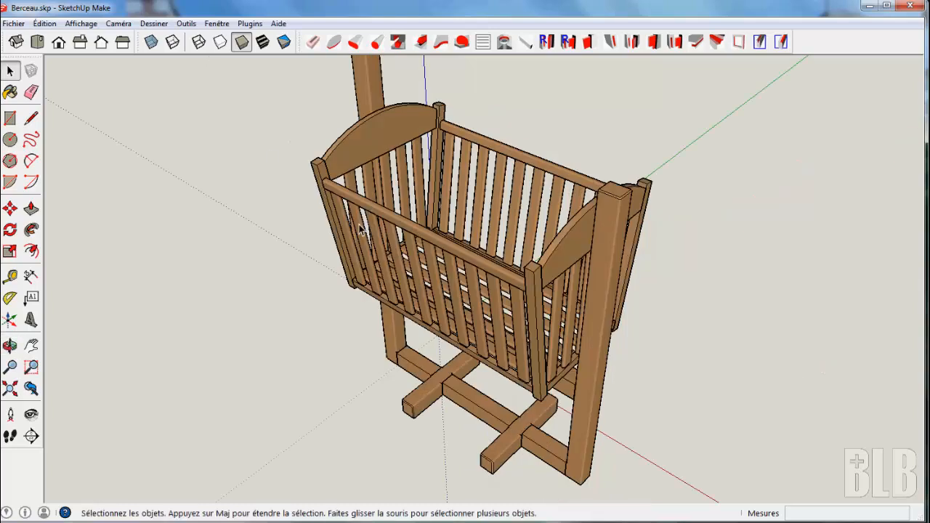
pyautogui.moveTo(191, 140); pyautogui.dragTo(675, 313, button='middle')
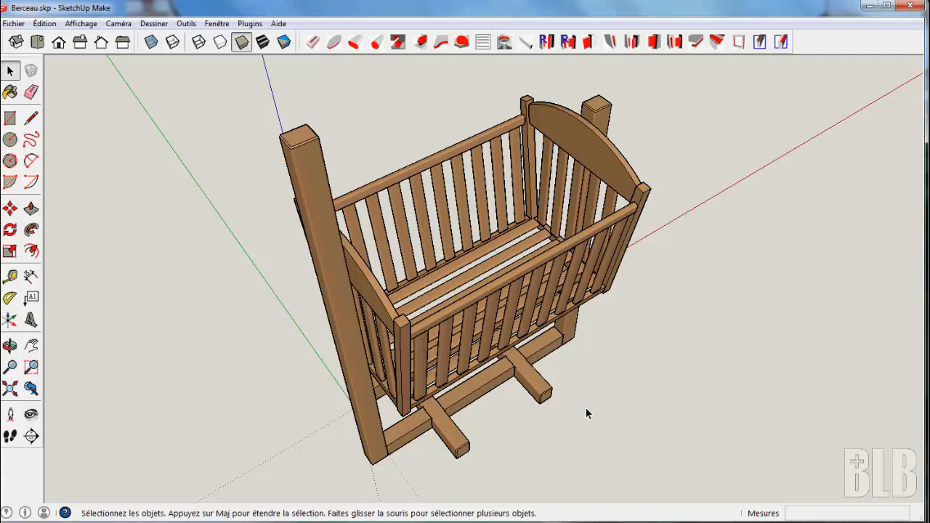
pyautogui.moveTo(586, 409); pyautogui.dragTo(219, 291, button='middle')
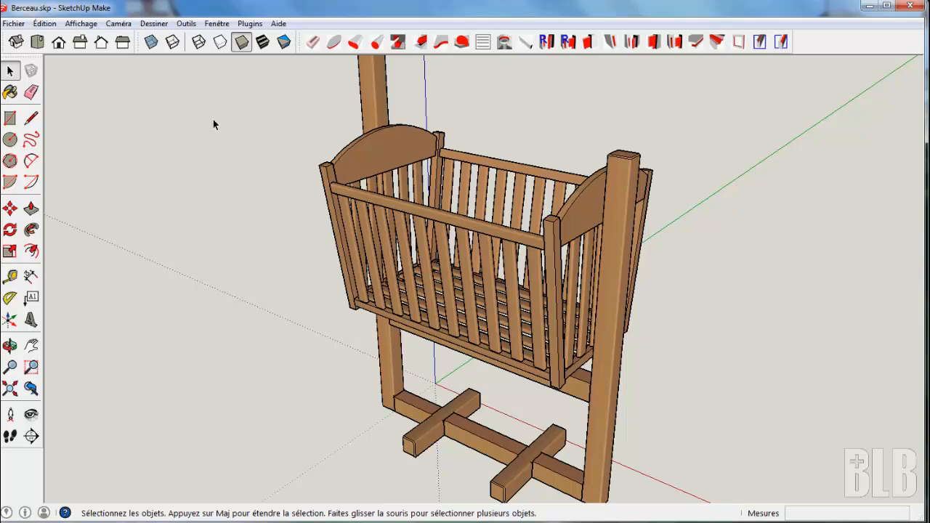
pyautogui.moveTo(212, 119); pyautogui.dragTo(210, 175, button='middle')
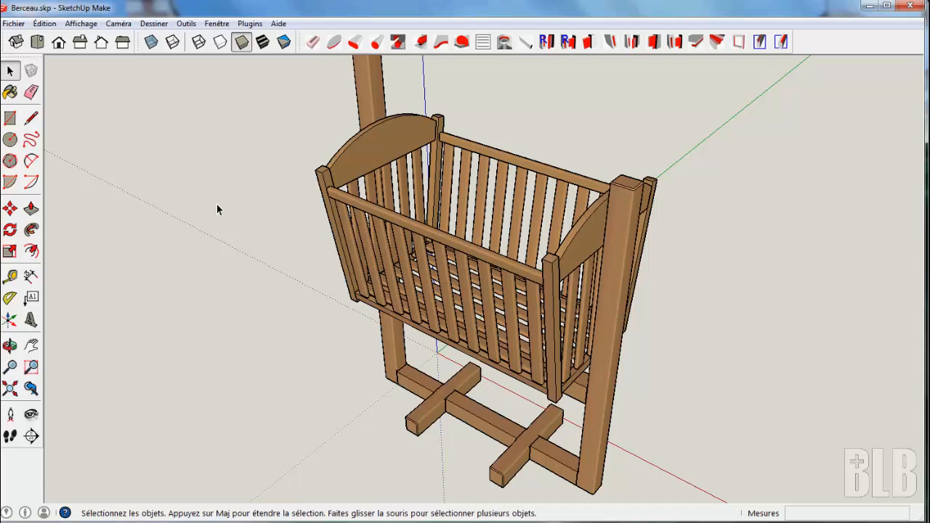
pyautogui.moveTo(216, 205); pyautogui.dragTo(400, 214, button='middle')
pyautogui.scroll(2, 400, 214)
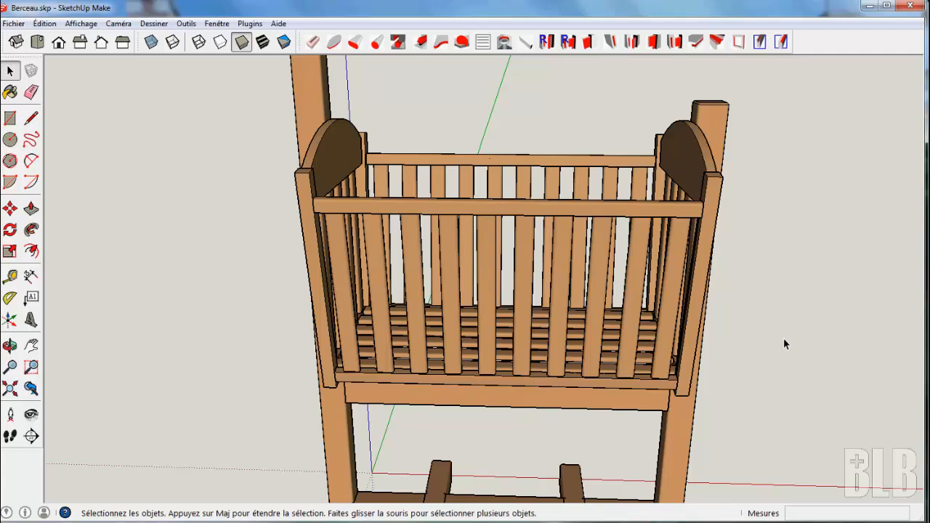
pyautogui.moveTo(783, 338); pyautogui.dragTo(697, 373, button='middle')
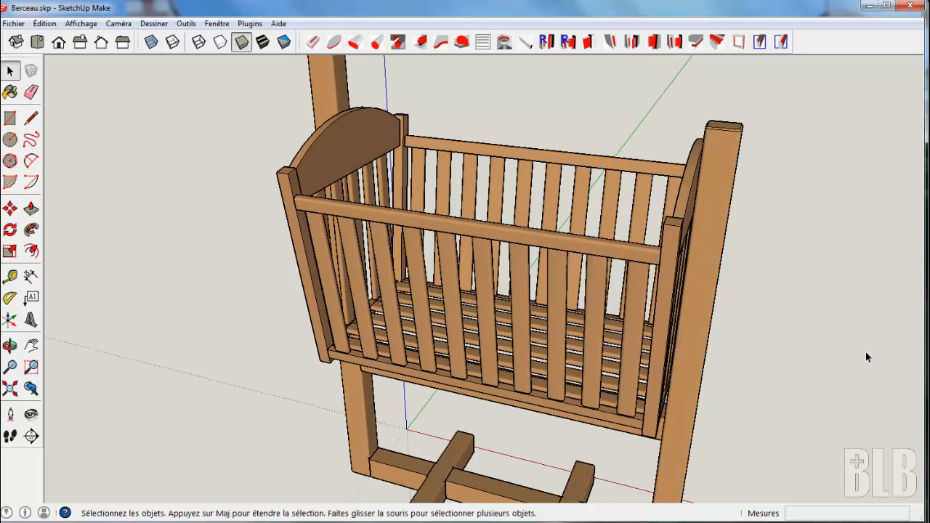
pyautogui.moveTo(865, 354); pyautogui.dragTo(196, 252, button='middle')
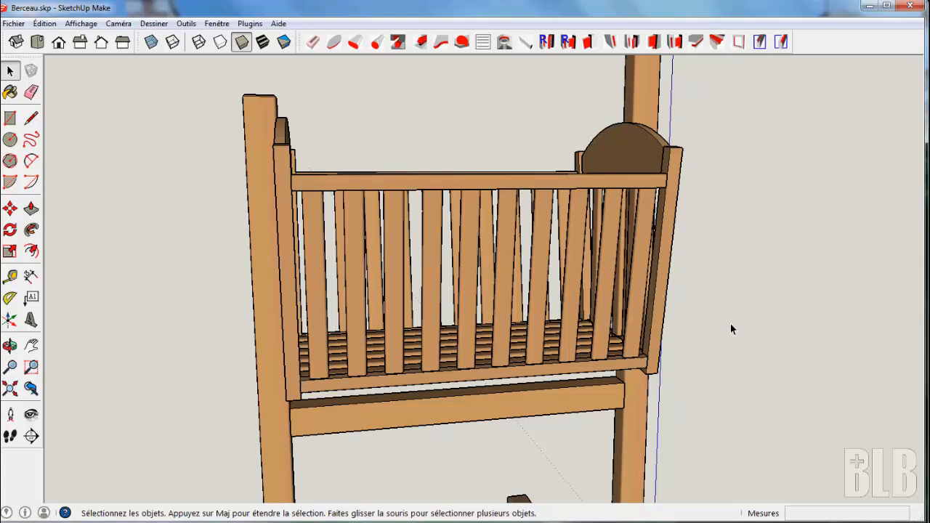
pyautogui.moveTo(731, 325); pyautogui.dragTo(919, 342, button='middle')
pyautogui.moveTo(251, 287); pyautogui.dragTo(452, 304, button='middle')
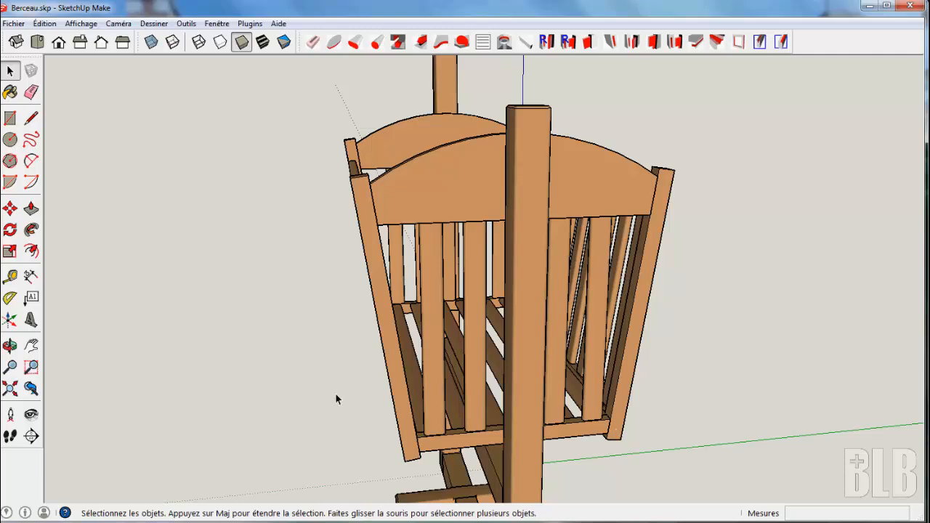
pyautogui.moveTo(265, 382); pyautogui.dragTo(245, 356, button='middle')
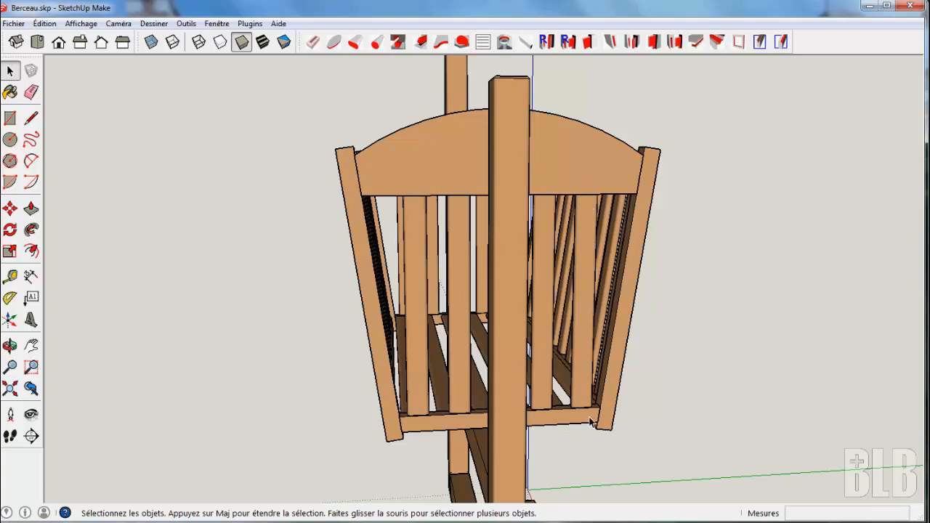
pyautogui.moveTo(233, 359); pyautogui.dragTo(372, 430, button='middle')
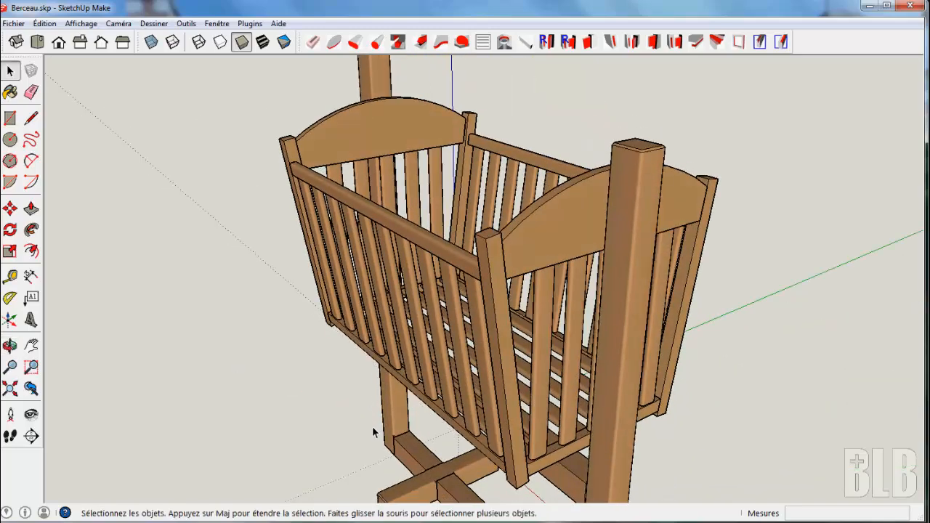
# Start a new model and begin generating a piece with the component name "Traverse nacelle basse long".
pyautogui.click(13, 23)
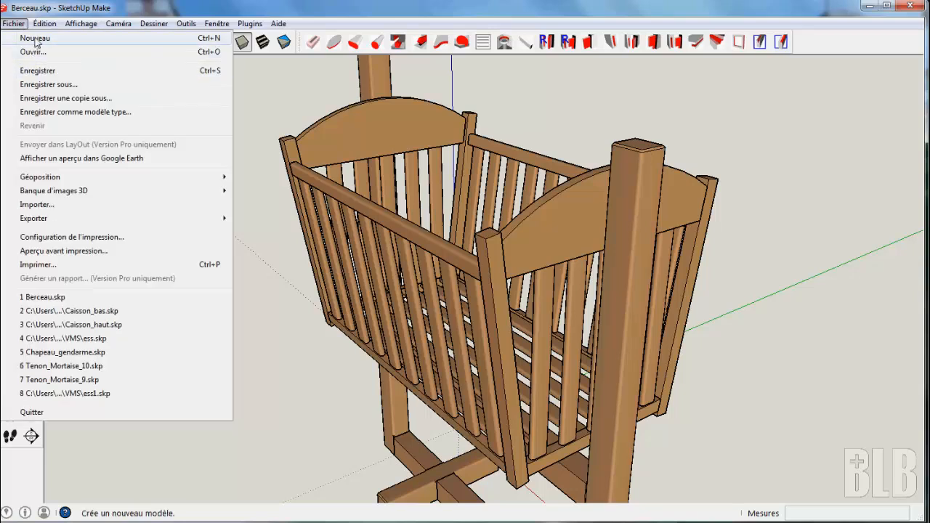
pyautogui.click(35, 40)
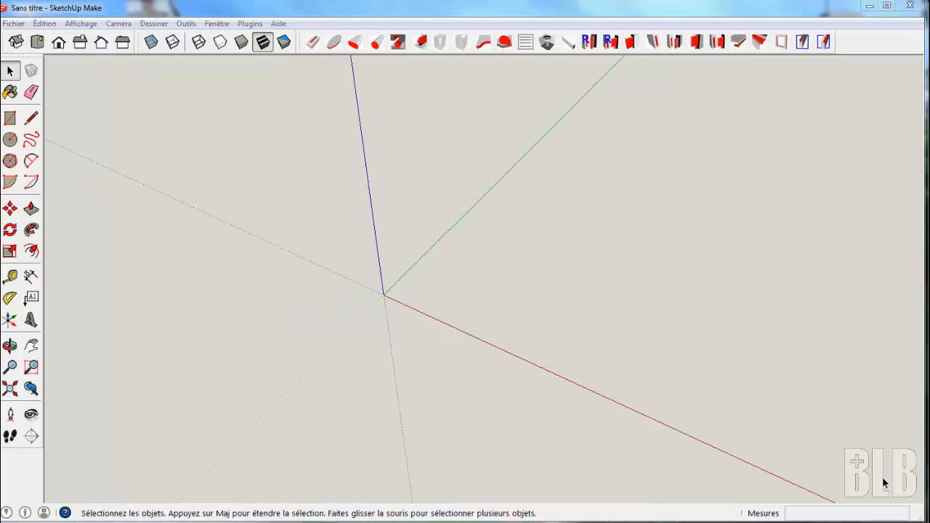
pyautogui.click(569, 44)
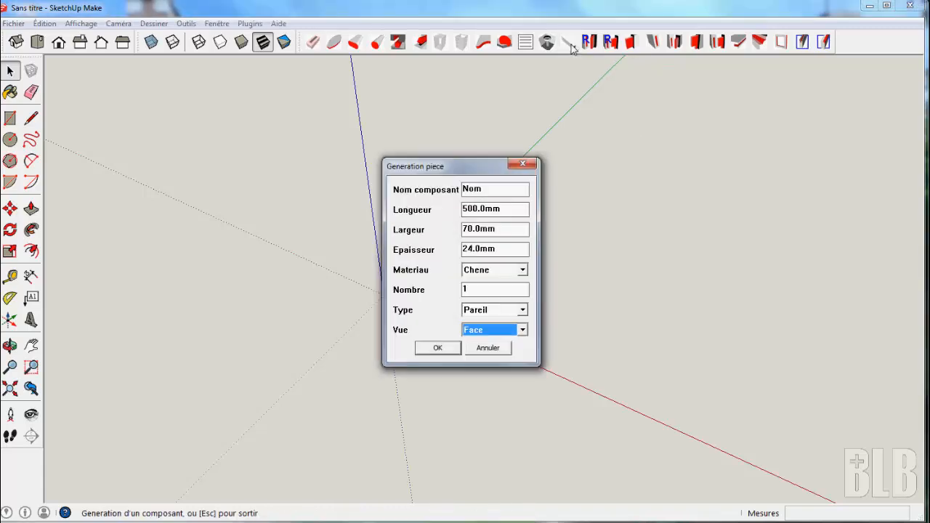
pyautogui.doubleClick(478, 188)
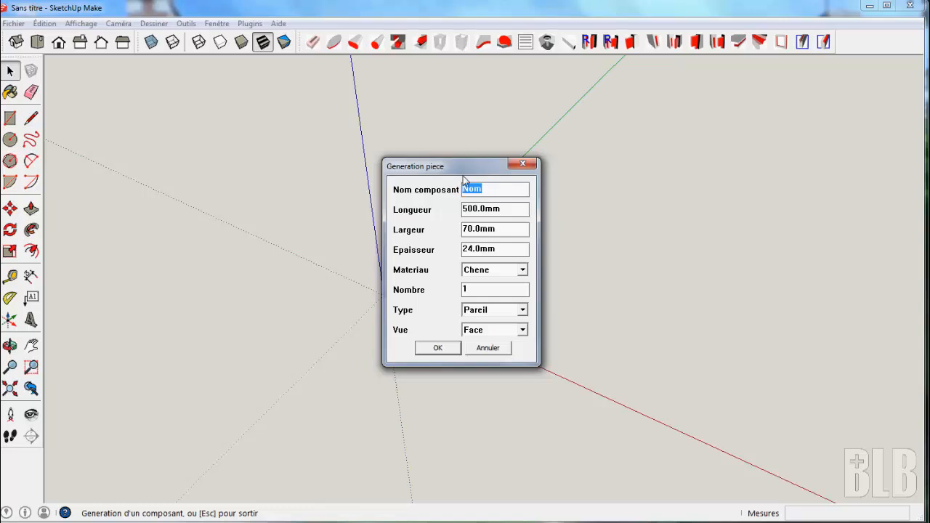
pyautogui.write('Travers')
pyautogui.write('e nace')
pyautogui.write('lle bas')
pyautogui.write('se long')
# Generate the lower rail with length 770 mm, width 30 mm, thickness 20 mm and material Hetre.
pyautogui.moveTo(464, 210); pyautogui.dragTo(474, 210)
pyautogui.write('77')
pyautogui.moveTo(463, 228); pyautogui.dragTo(469, 229)
pyautogui.write('30')
pyautogui.click(523, 271)
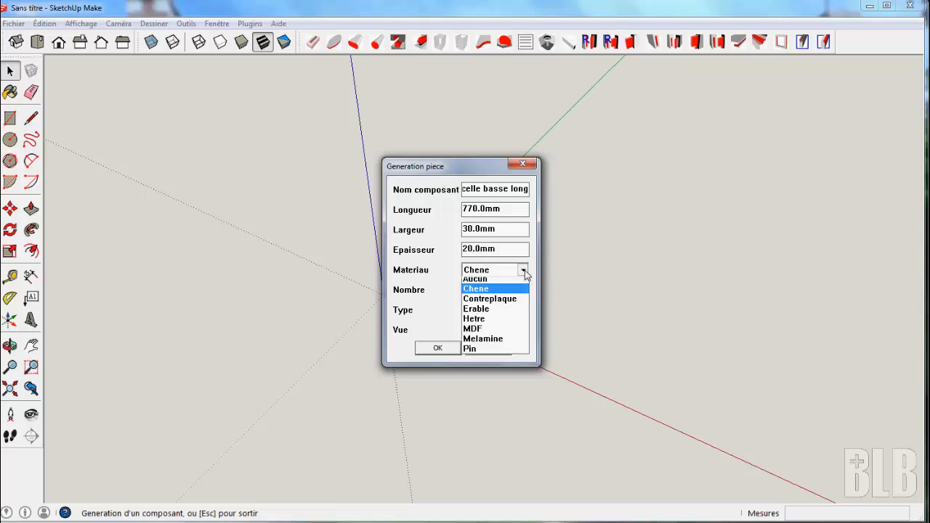
pyautogui.click(493, 320)
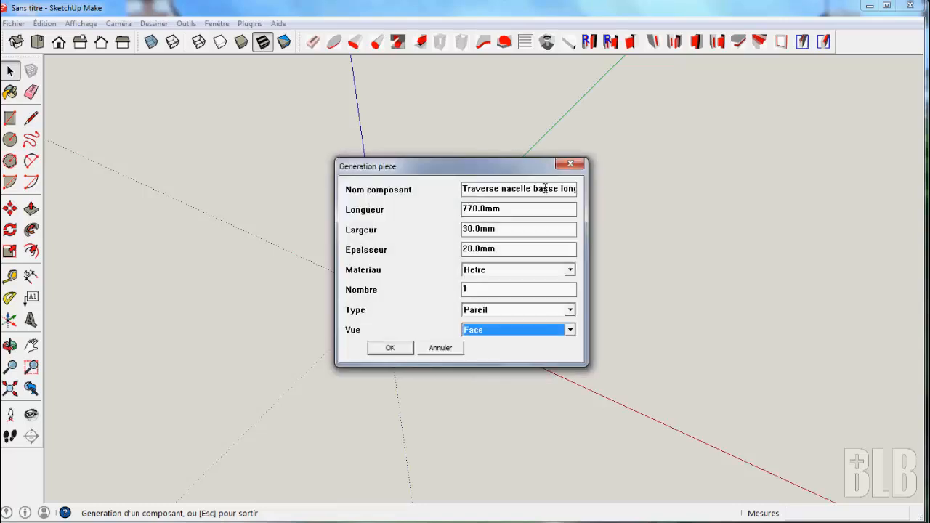
# Generate a second rail with the same dimensions and material, named "Traverse nacelle haute long".
pyautogui.moveTo(533, 189); pyautogui.dragTo(552, 190)
pyautogui.write('haut')
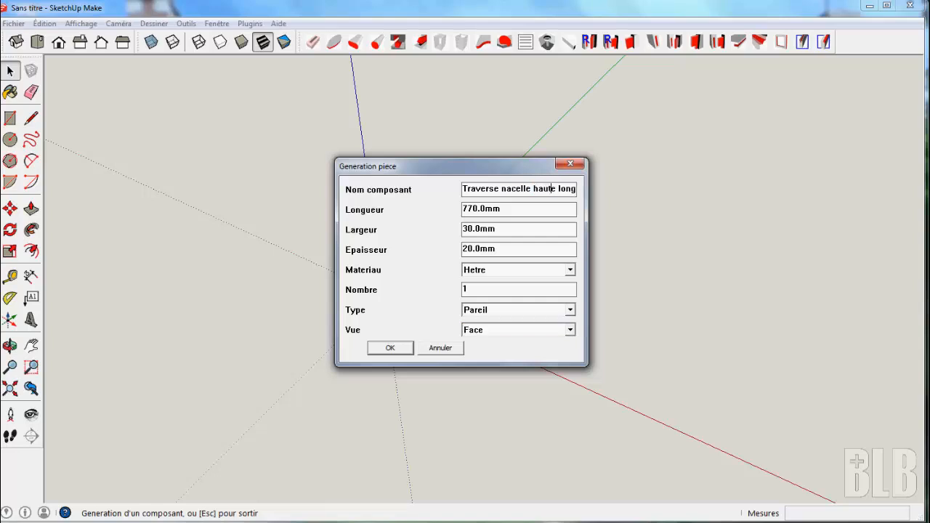
pyautogui.click(401, 348)
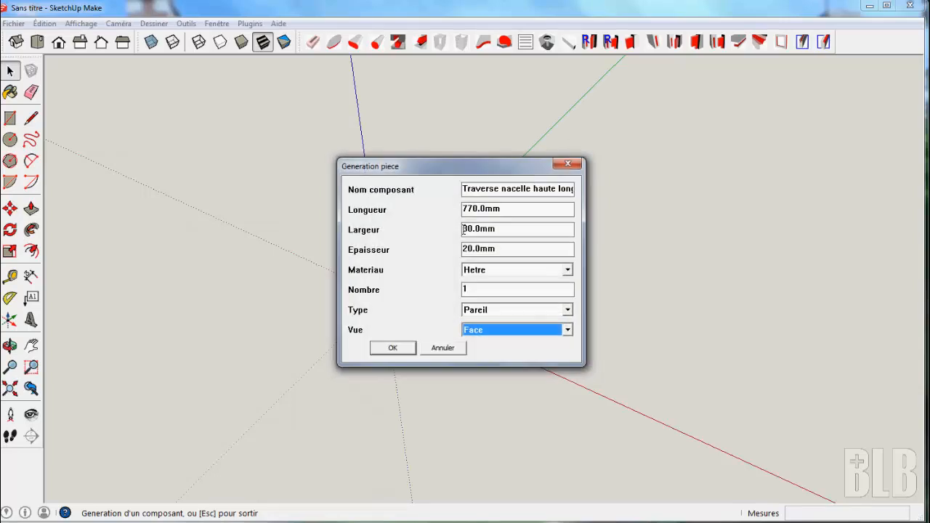
# Change the component name for the next piece to "Barreau nacelle".
pyautogui.moveTo(463, 188); pyautogui.dragTo(497, 189)
pyautogui.write('Barreau')
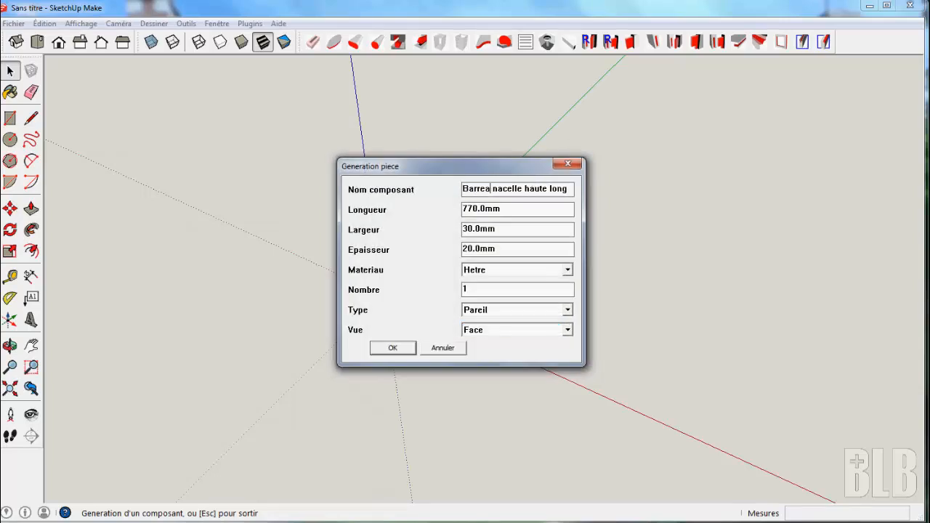
pyautogui.moveTo(529, 189); pyautogui.dragTo(572, 186)
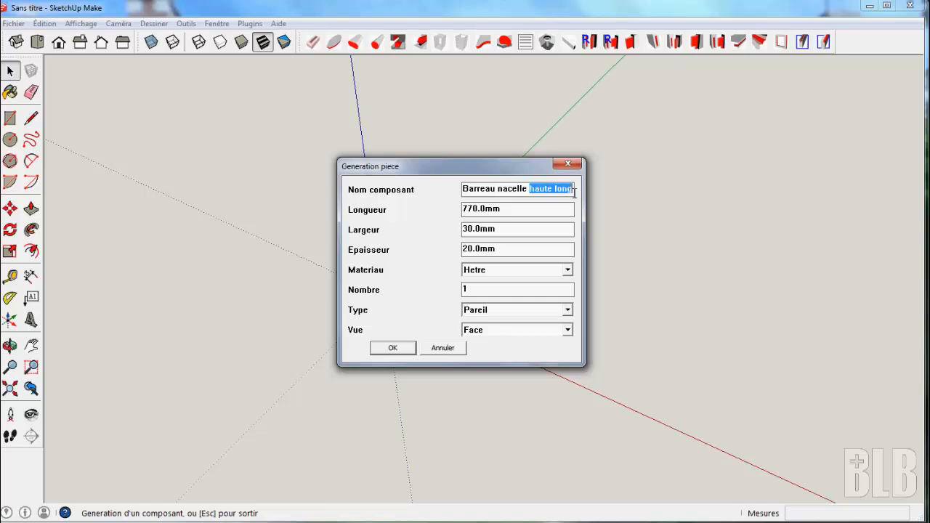
pyautogui.press('BackSpace')
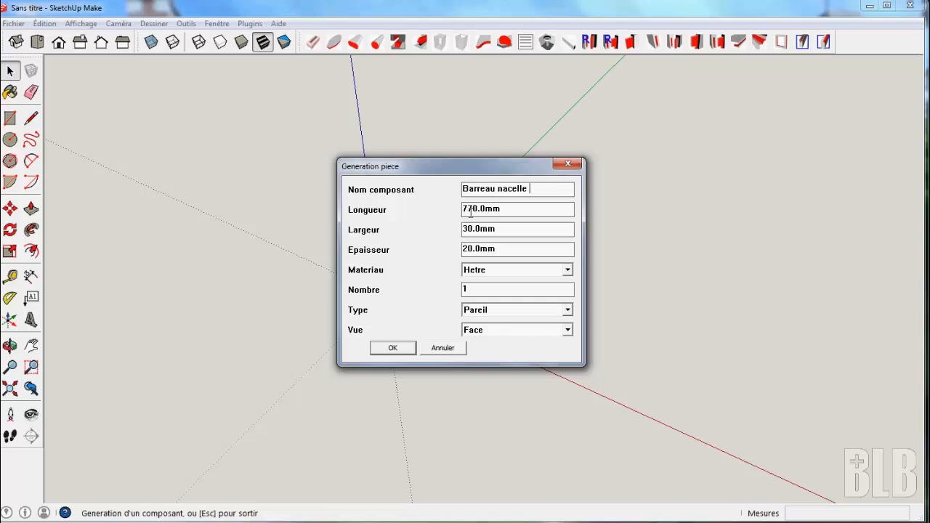
# Generate the slat with length 30 mm, width 400 mm and thickness 14 mm, and finish generating pieces.
pyautogui.moveTo(463, 209); pyautogui.dragTo(471, 209)
pyautogui.write('3')
pyautogui.moveTo(470, 228); pyautogui.dragTo(464, 228)
pyautogui.write('40')
pyautogui.moveTo(463, 249); pyautogui.dragTo(472, 248)
pyautogui.write('1')
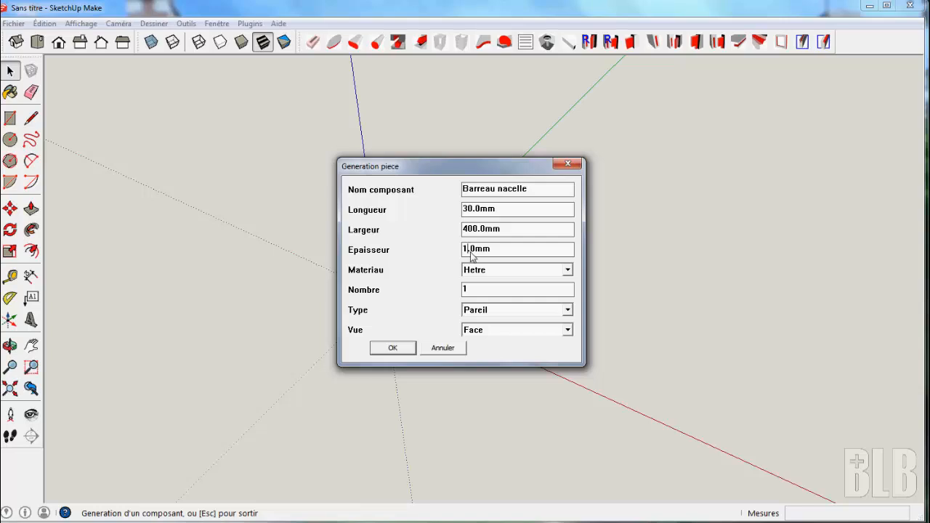
pyautogui.write('4')
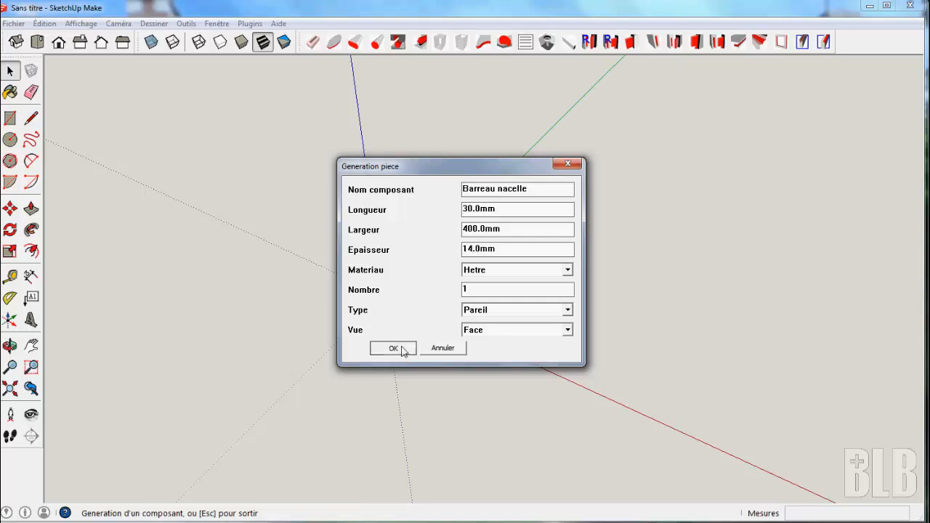
pyautogui.click(404, 348)
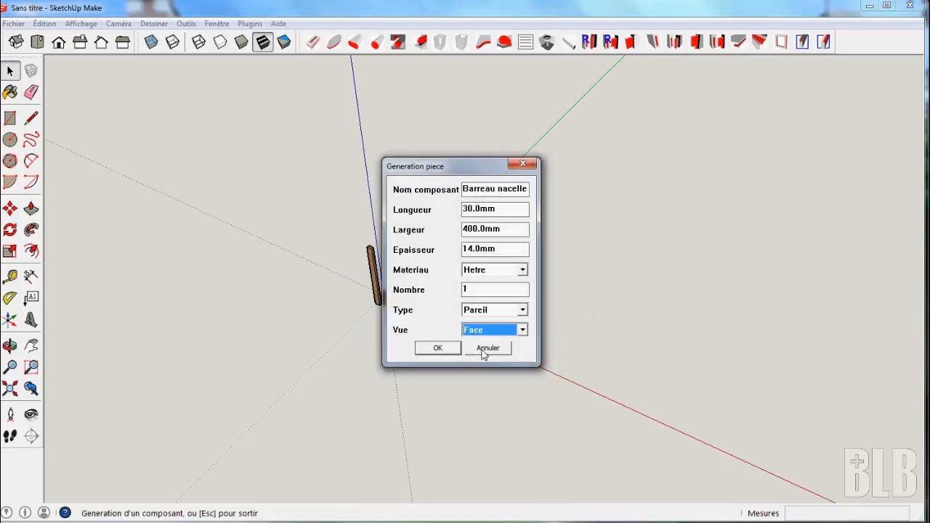
pyautogui.click(483, 349)
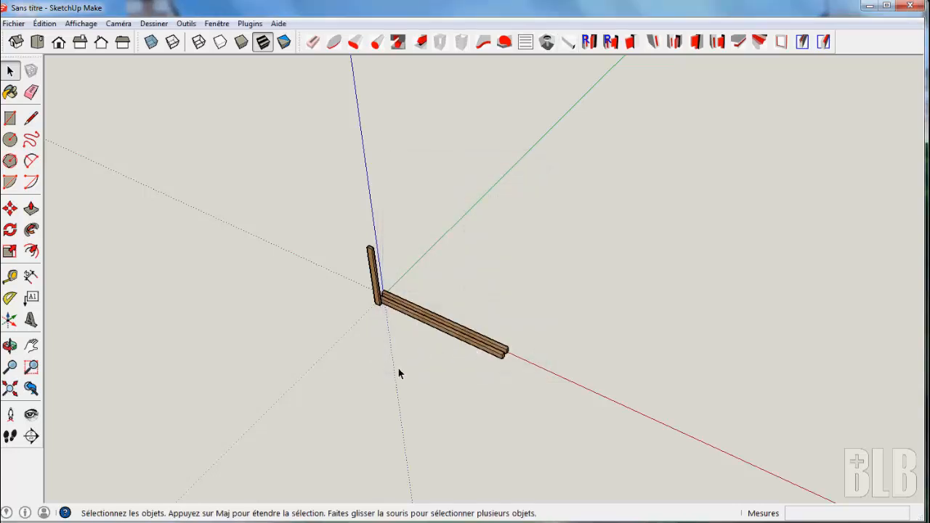
# Switch the display to shaded without textures and move the front long rail about 425 mm back along the green axis.
pyautogui.moveTo(397, 367)
pyautogui.mouseDown(button='middle')
pyautogui.moveTo(443, 380)
pyautogui.moveTo(428, 363)
pyautogui.mouseUp(button='middle')
pyautogui.click(241, 41)
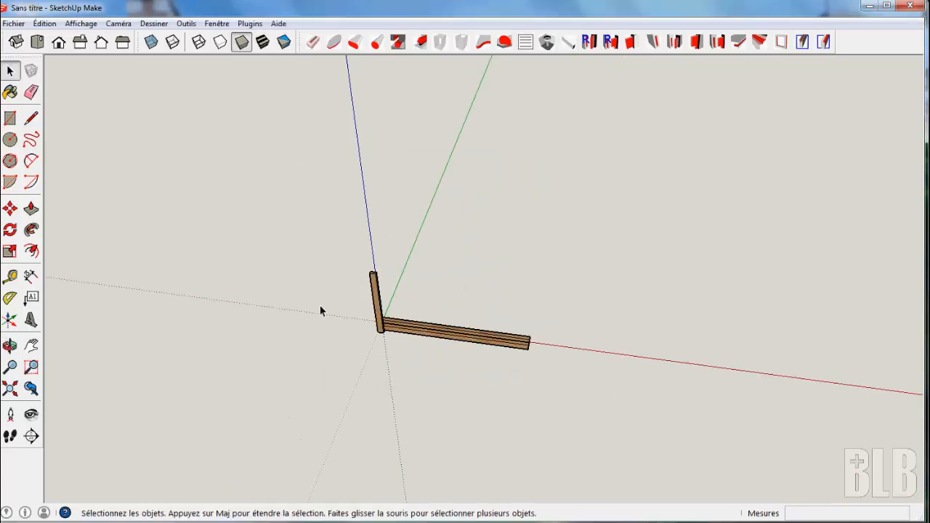
pyautogui.scroll(2, 323, 309)
pyautogui.scroll(1, 323, 314)
pyautogui.click(505, 353)
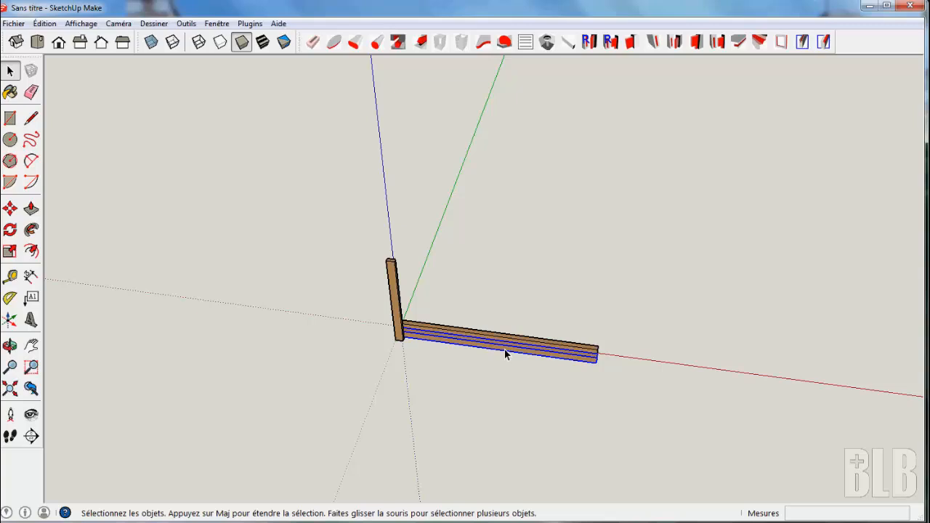
pyautogui.press('m')
pyautogui.click(503, 348)
pyautogui.click(518, 271)
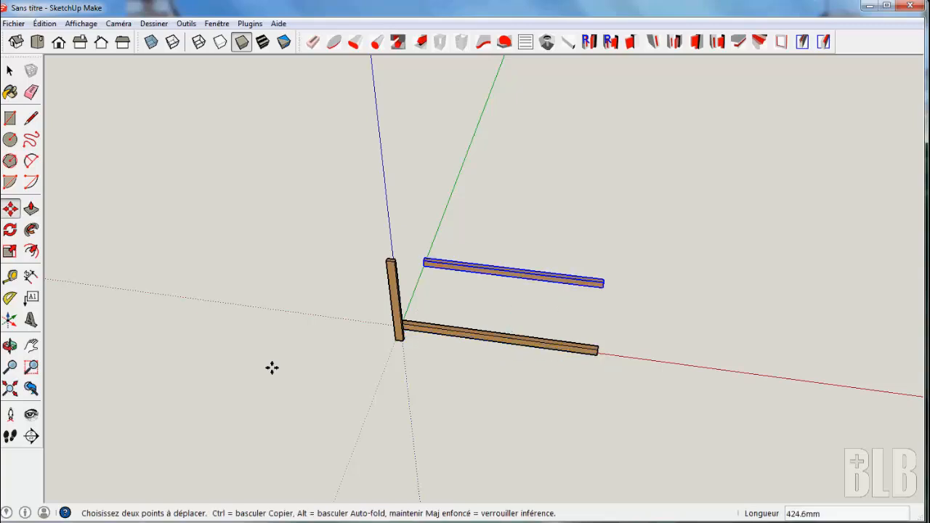
# Move the upright slat so its lower front-left corner sits on the upper front corner of the long rail's left end.
pyautogui.moveTo(272, 368); pyautogui.dragTo(339, 307, button='middle')
pyautogui.hotkey('ctrl', 'shift', 'w')
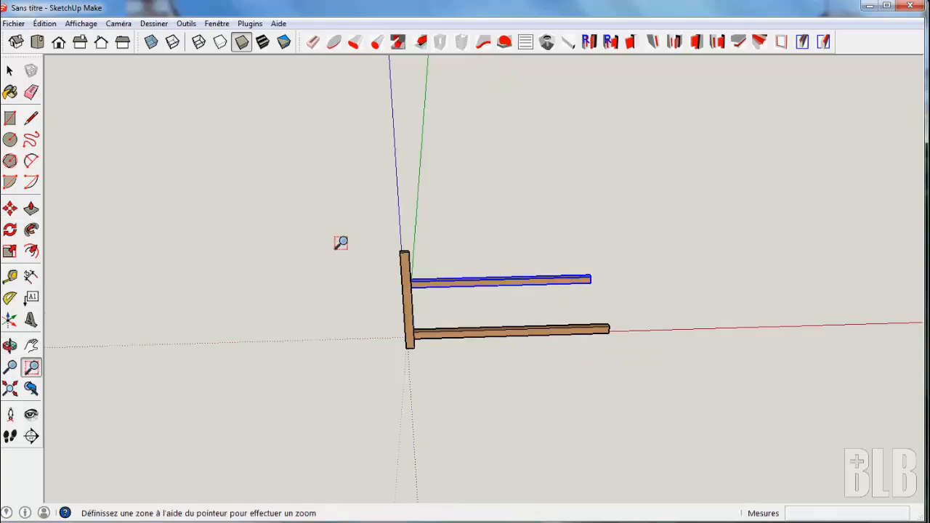
pyautogui.moveTo(341, 250); pyautogui.dragTo(644, 427)
pyautogui.keyDown('shift'); pyautogui.moveTo(616, 389); pyautogui.dragTo(607, 414, button='middle'); pyautogui.keyUp('shift')
pyautogui.press('space')
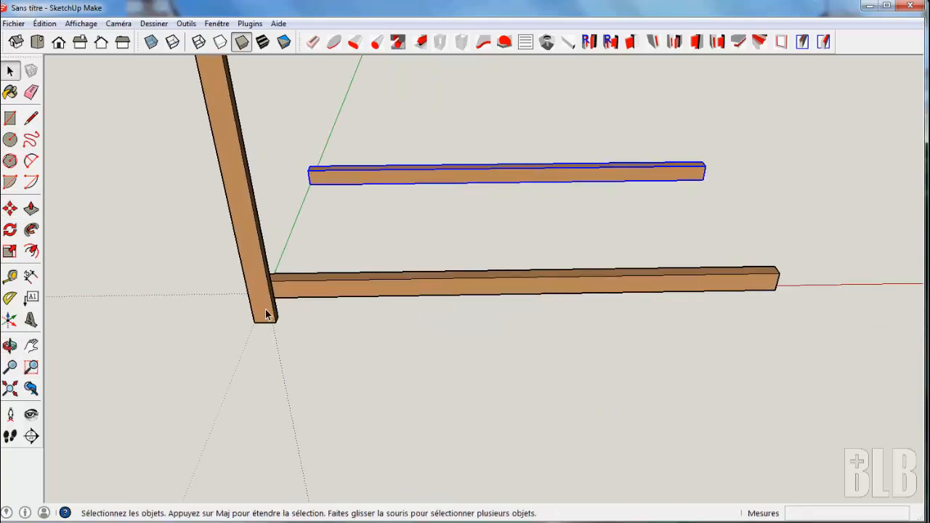
pyautogui.click(267, 314)
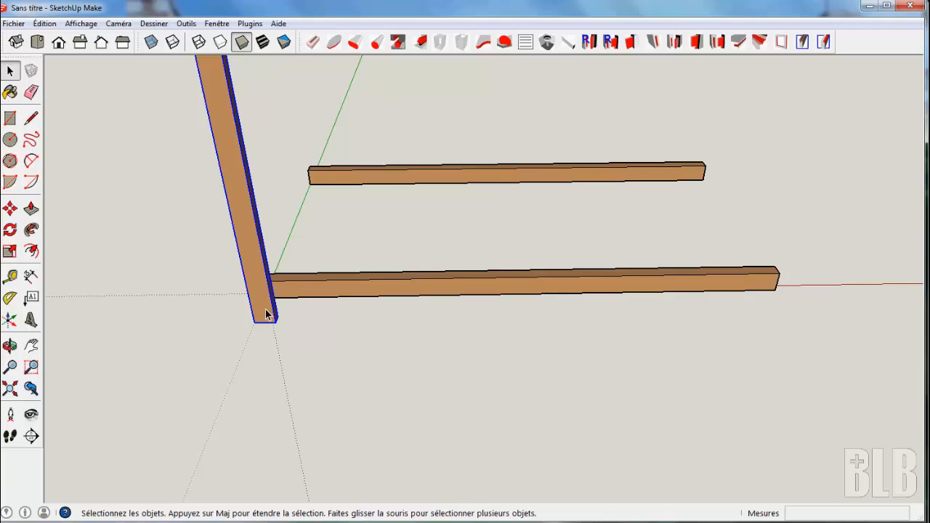
pyautogui.press('m')
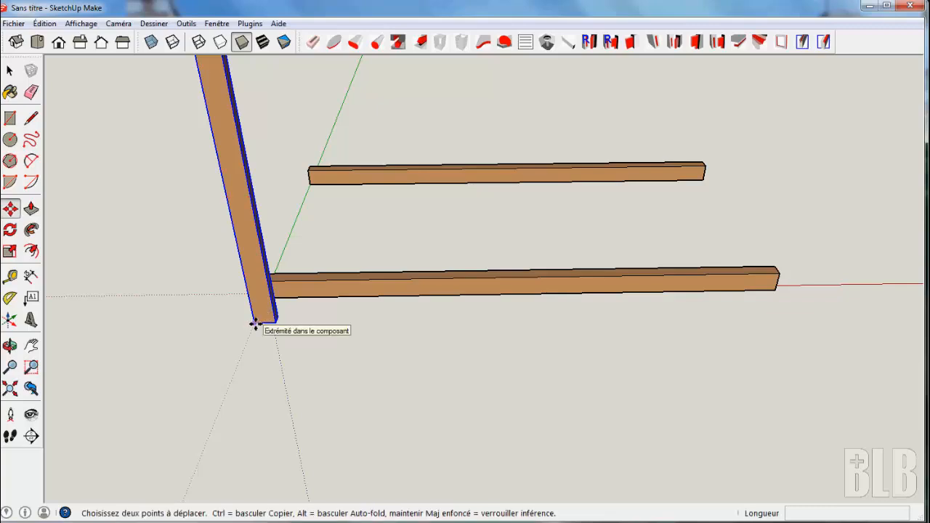
pyautogui.click(255, 324)
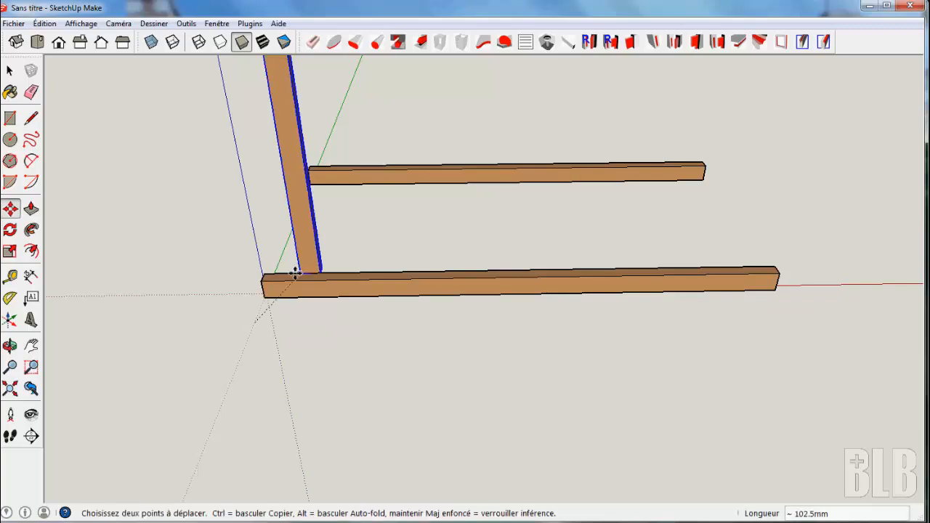
pyautogui.click(262, 279)
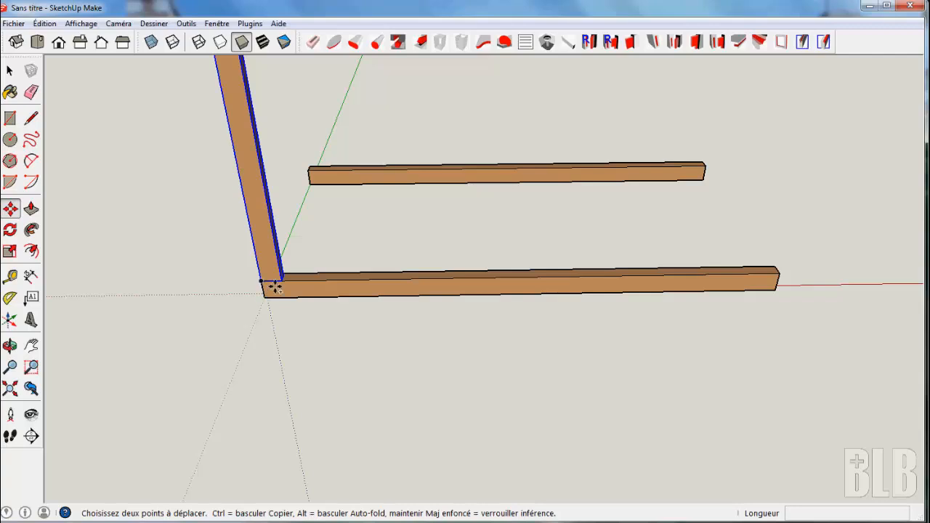
# Copy the upright slat 740 mm along the front long rail so the copy stands flush with the rail's right end.
pyautogui.press('ctrl')
pyautogui.click(281, 280)
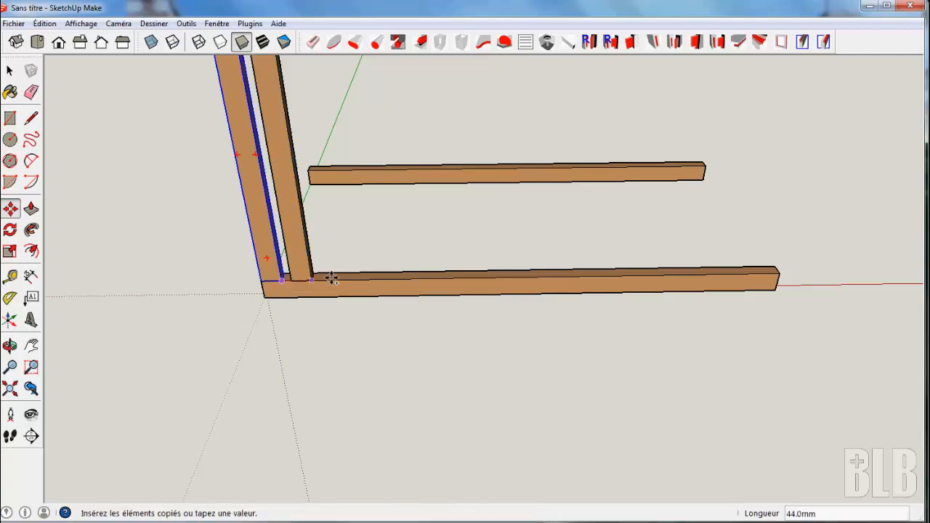
pyautogui.click(772, 279)
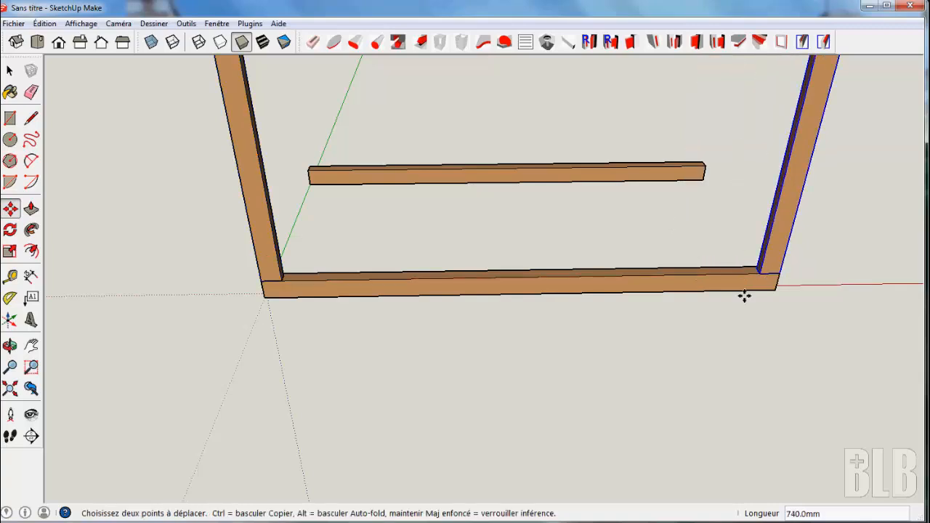
# Fill the space between the two end slats with evenly spaced copies, trying 10, 11 and 12 divisions before settling on 13.
pyautogui.write('/10')
pyautogui.press('Return')
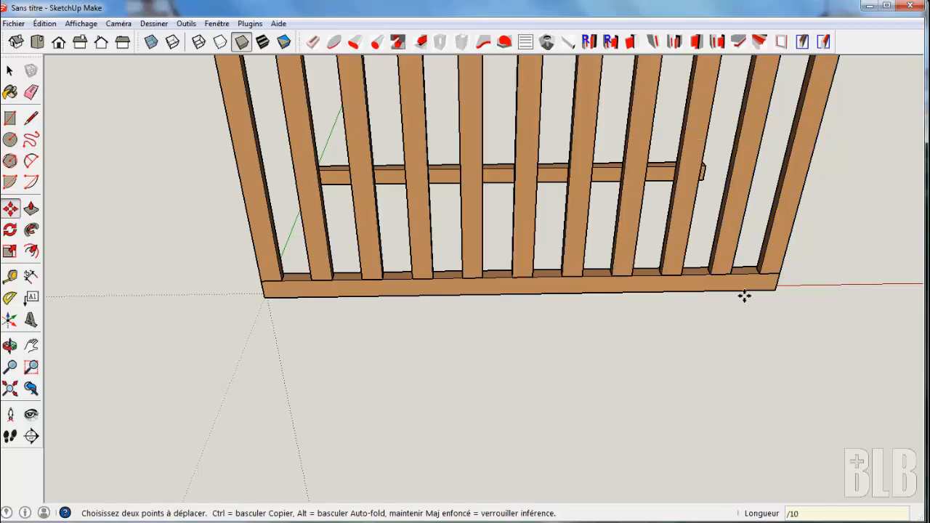
pyautogui.write('/11')
pyautogui.press('Return')
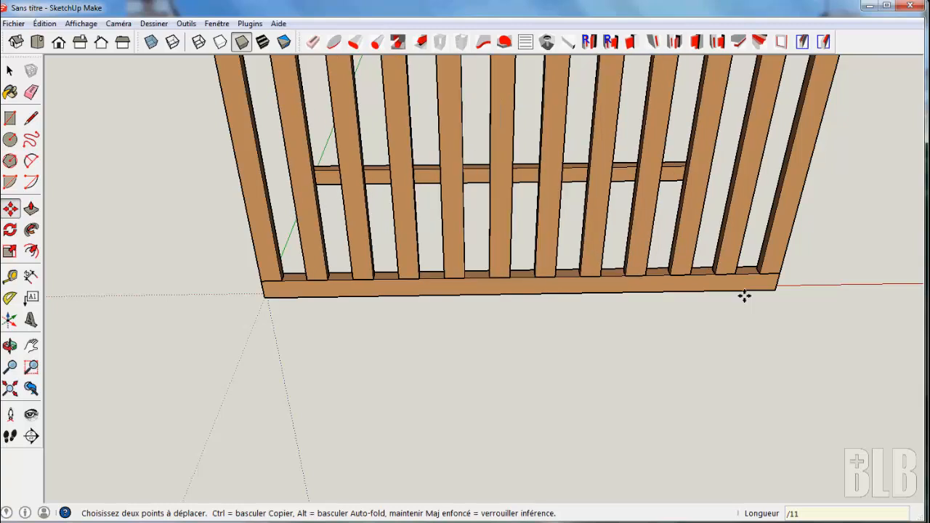
pyautogui.write('/12')
pyautogui.press('Return')
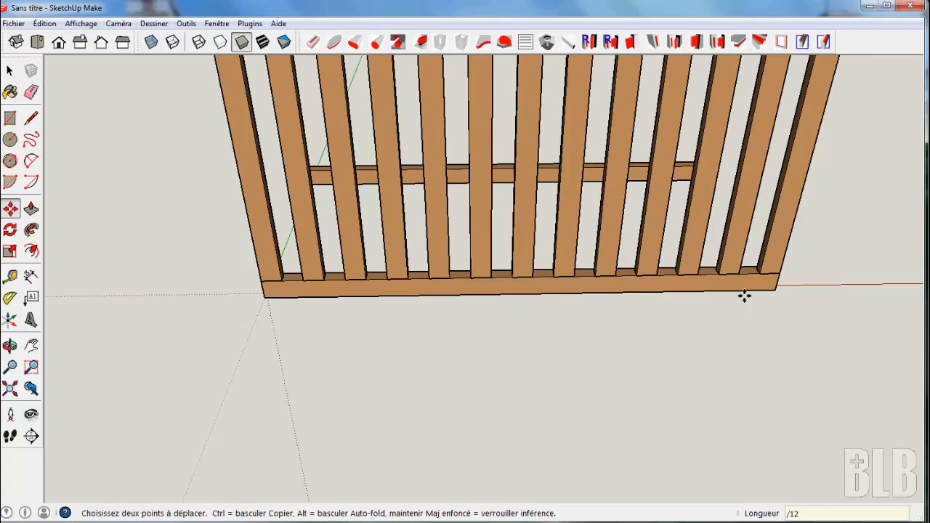
pyautogui.write('/')
pyautogui.press('Return')
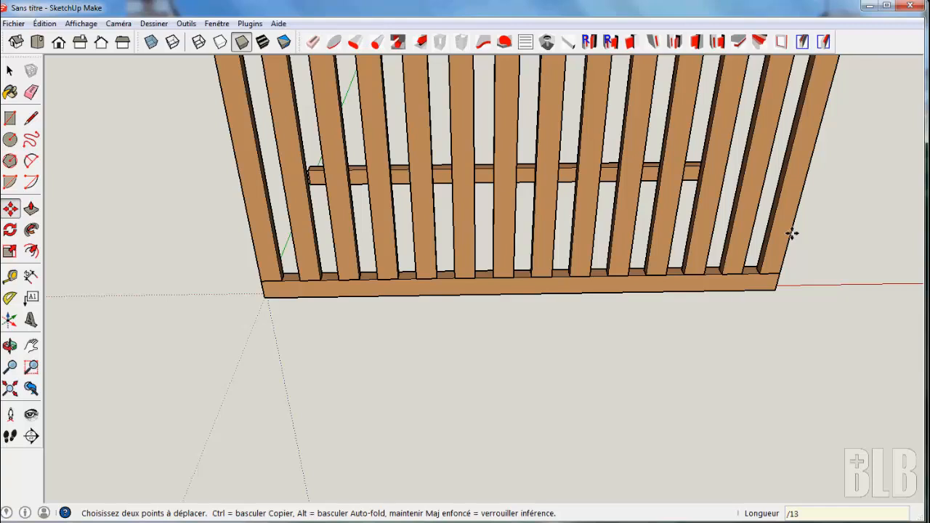
# Measure the gap between the first two slats along the top of the front rail.
pyautogui.click(11, 277)
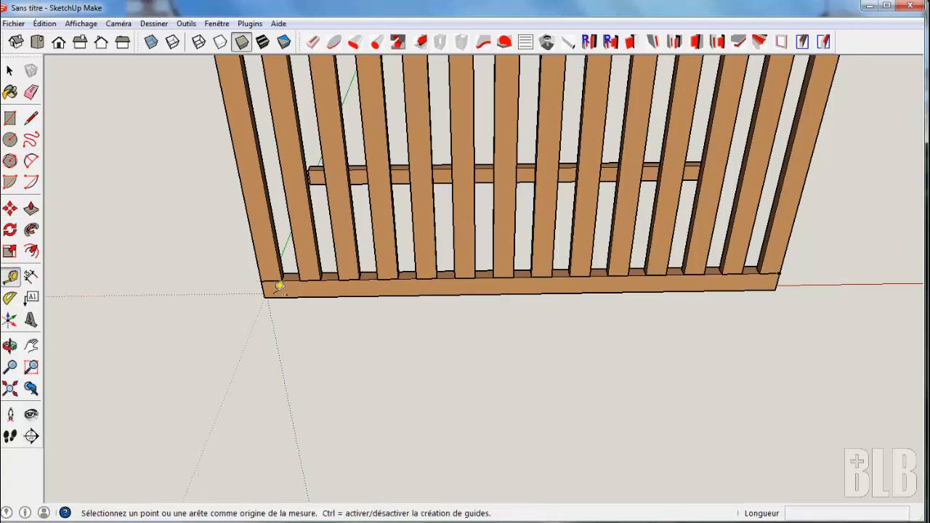
pyautogui.click(287, 276)
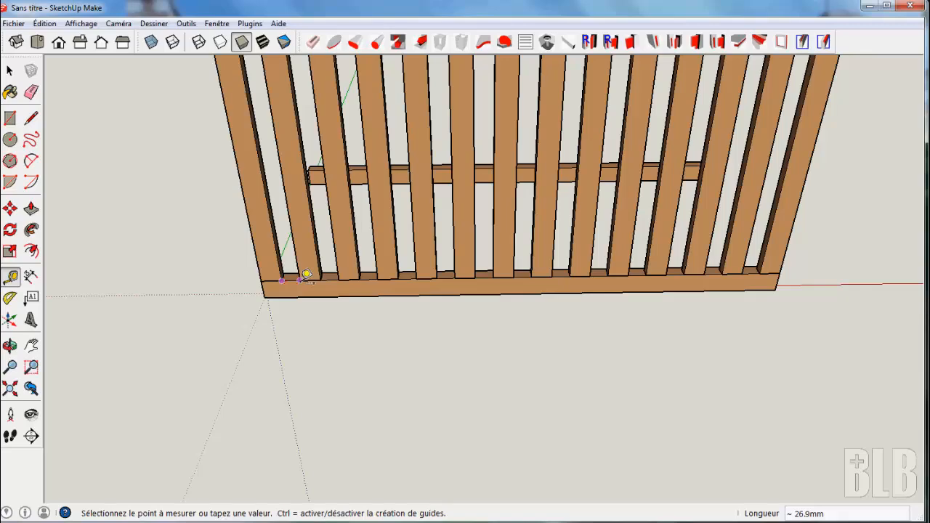
pyautogui.press('space')
# Move the front long rail 3 mm outward, aligning its top-edge midpoint with the slat's midpoint so the slats sit centred on it.
pyautogui.moveTo(472, 363); pyautogui.dragTo(312, 324, button='middle')
pyautogui.scroll(1, 690, 451)
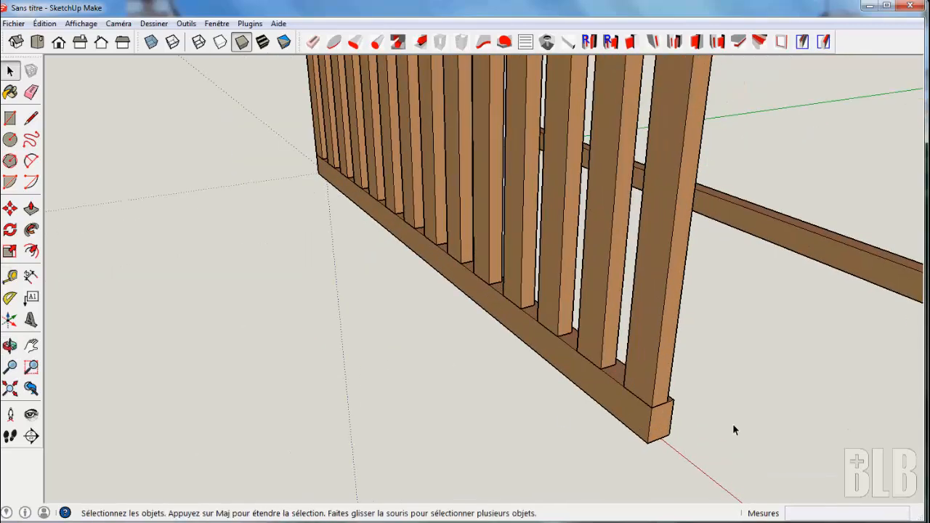
pyautogui.moveTo(732, 422); pyautogui.dragTo(429, 394, button='middle')
pyautogui.click(429, 398)
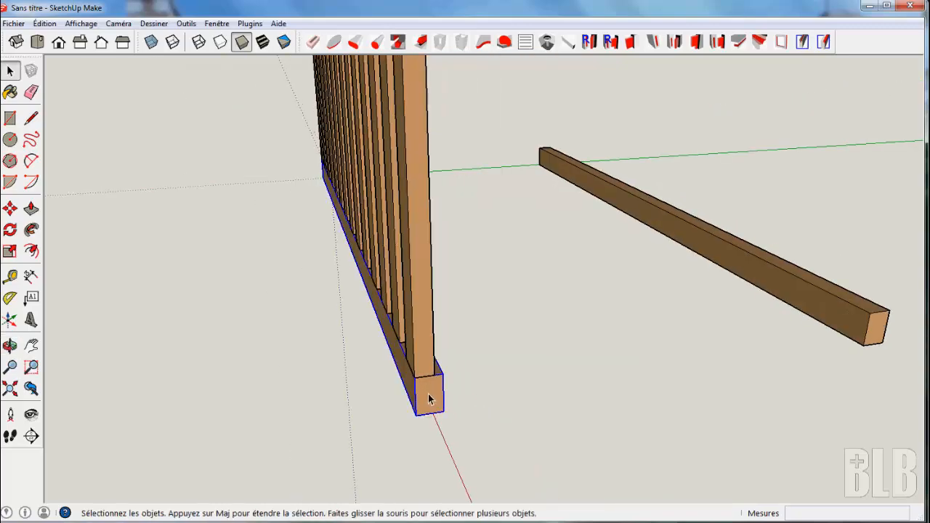
pyautogui.scroll(4, 428, 396)
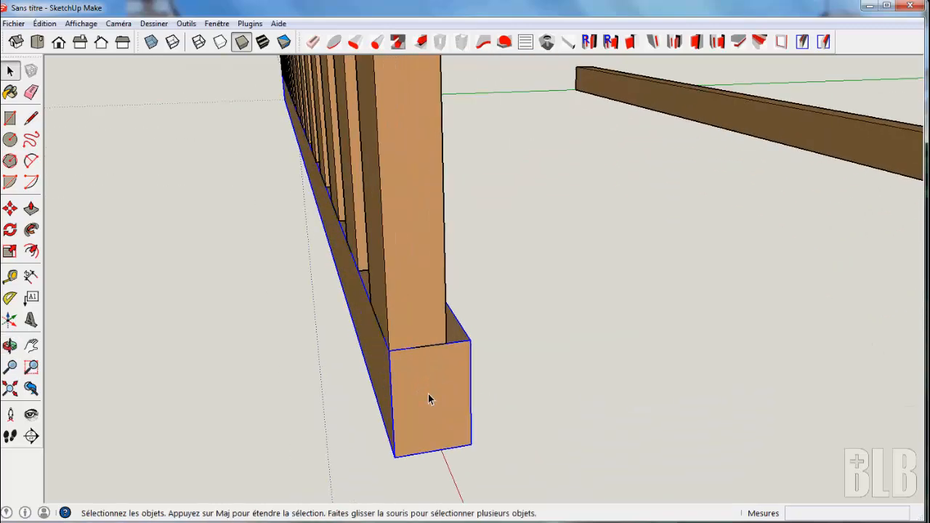
pyautogui.press('m')
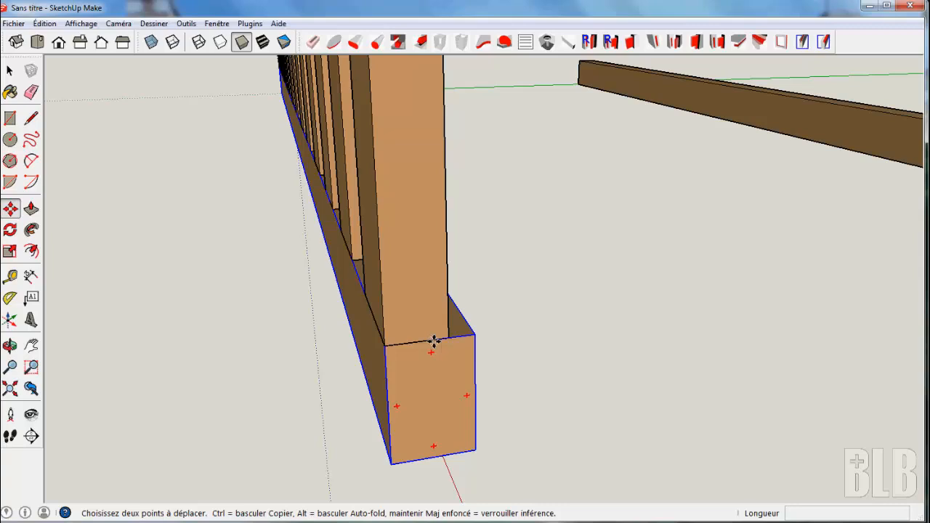
pyautogui.click(432, 339)
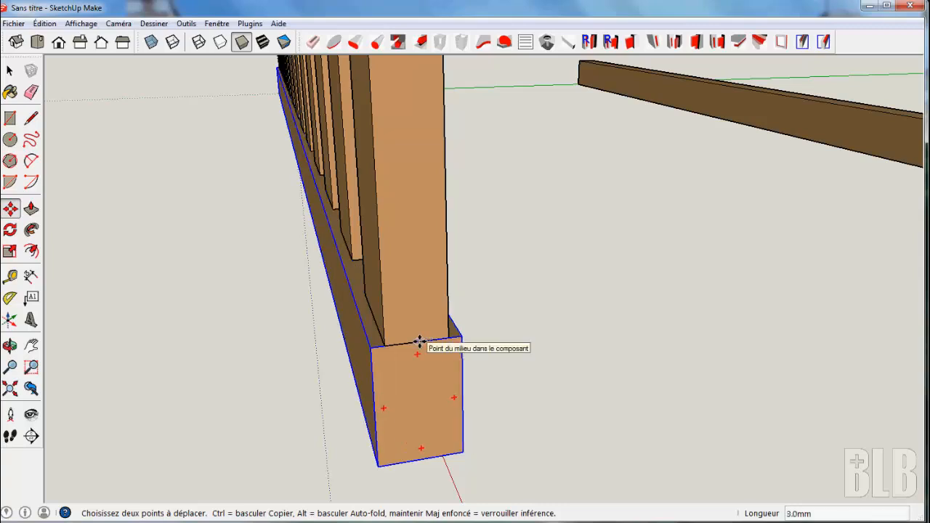
pyautogui.moveTo(247, 386); pyautogui.dragTo(280, 406, button='middle')
pyautogui.press('space')
pyautogui.click(279, 404)
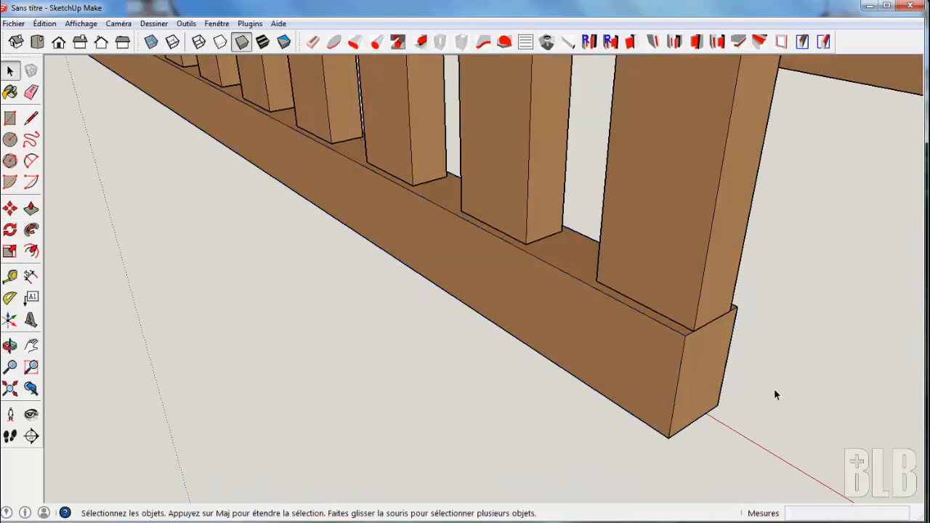
# Open the front long rail's component and extend its right end face by 20 mm with Push/Pull.
pyautogui.doubleClick(711, 387)
pyautogui.click(709, 384)
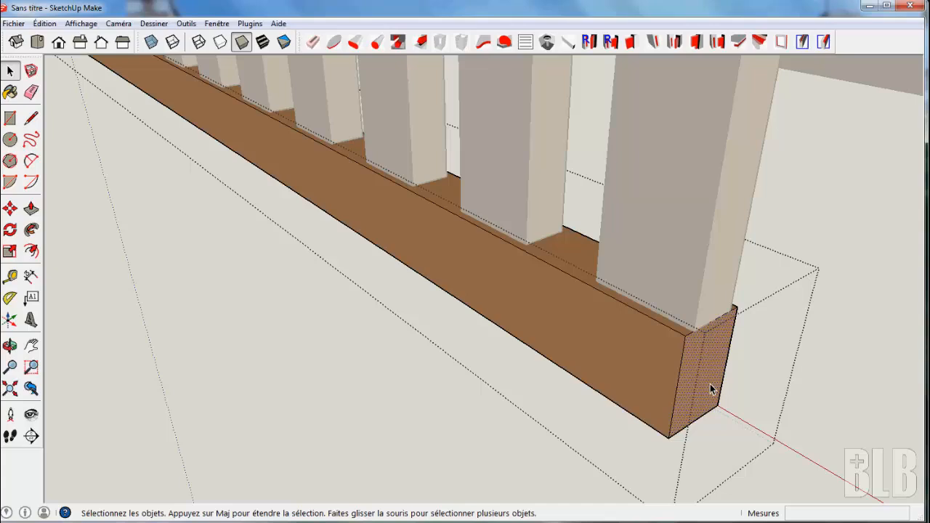
pyautogui.press('p')
pyautogui.click(703, 390)
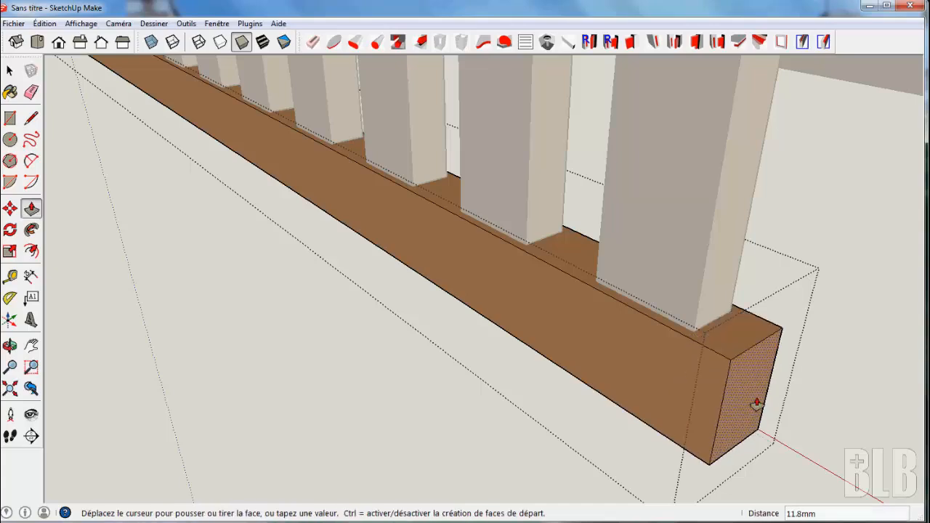
pyautogui.write('20')
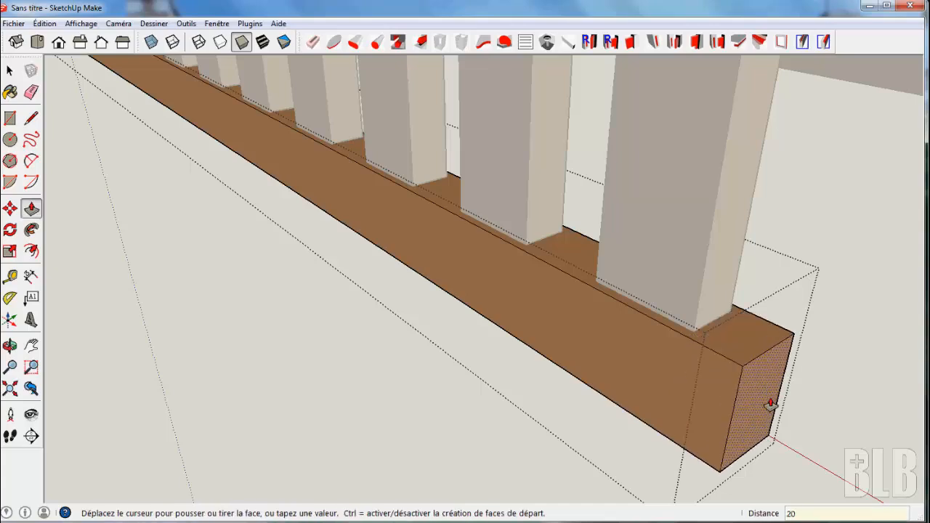
pyautogui.press('Return')
pyautogui.press('space')
# Extend the front long rail's left end face by 20 mm with Push/Pull and leave the component.
pyautogui.moveTo(221, 368); pyautogui.dragTo(606, 317, button='middle')
pyautogui.moveTo(446, 368); pyautogui.dragTo(817, 316, button='middle')
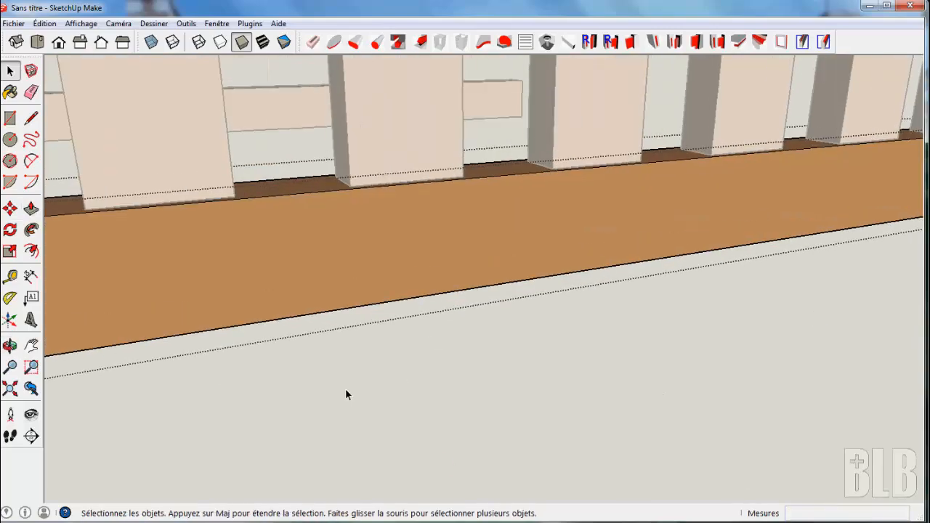
pyautogui.moveTo(344, 394); pyautogui.dragTo(325, 445, button='middle')
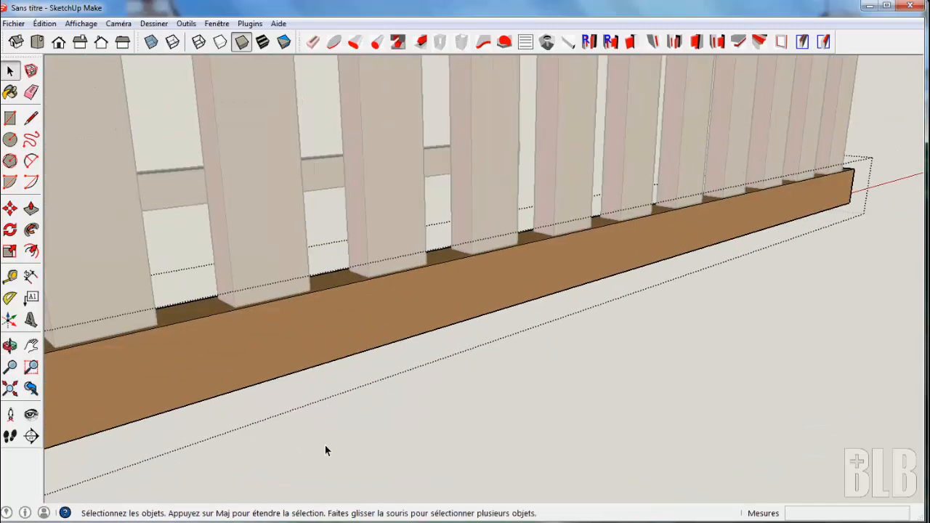
pyautogui.moveTo(384, 419)
pyautogui.mouseDown(button='middle')
pyautogui.moveTo(569, 365)
pyautogui.moveTo(373, 406)
pyautogui.mouseUp(button='middle')
pyautogui.scroll(-5, 374, 407)
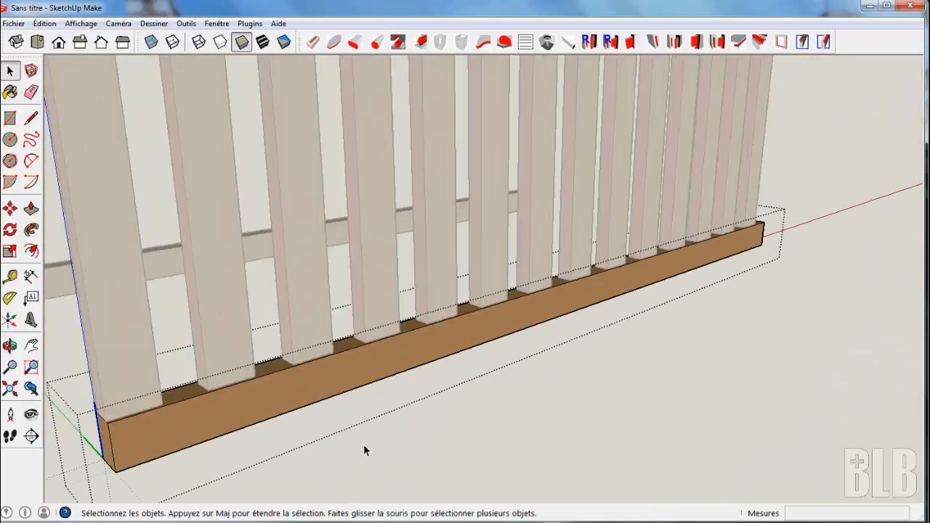
pyautogui.moveTo(363, 444); pyautogui.dragTo(377, 394, button='middle')
pyautogui.press('p')
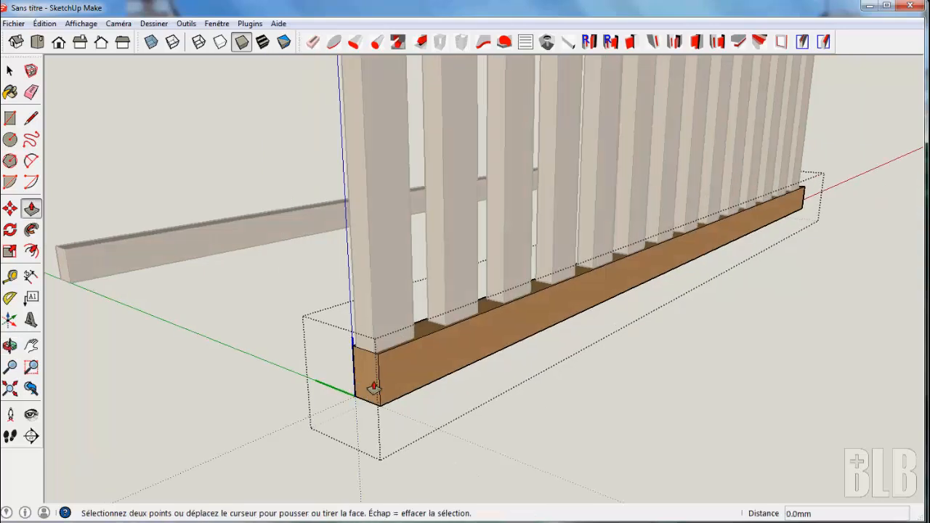
pyautogui.click(369, 385)
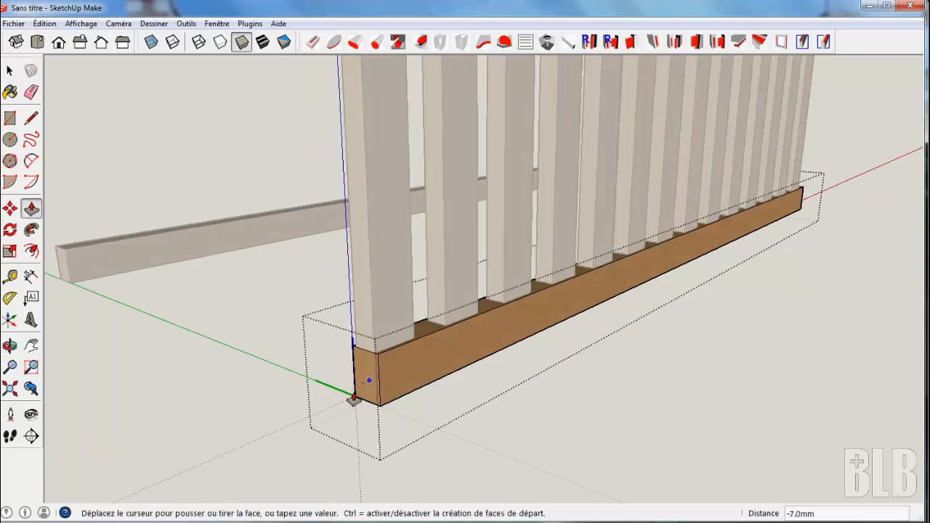
pyautogui.click(362, 390)
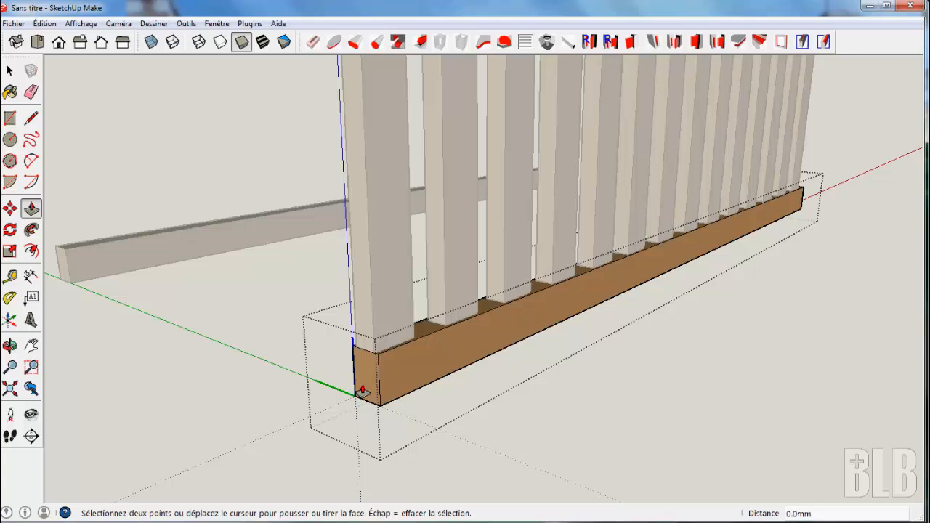
pyautogui.click(362, 390)
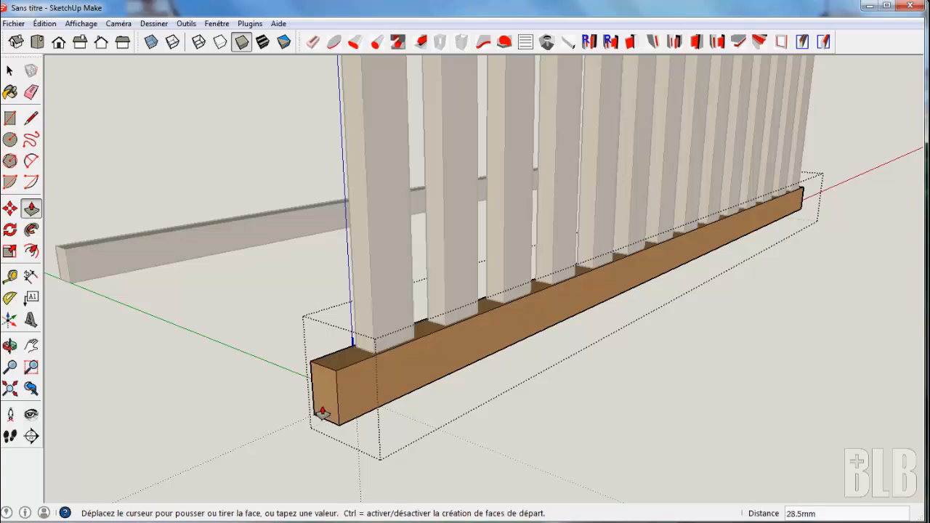
pyautogui.write('20')
pyautogui.press('Return')
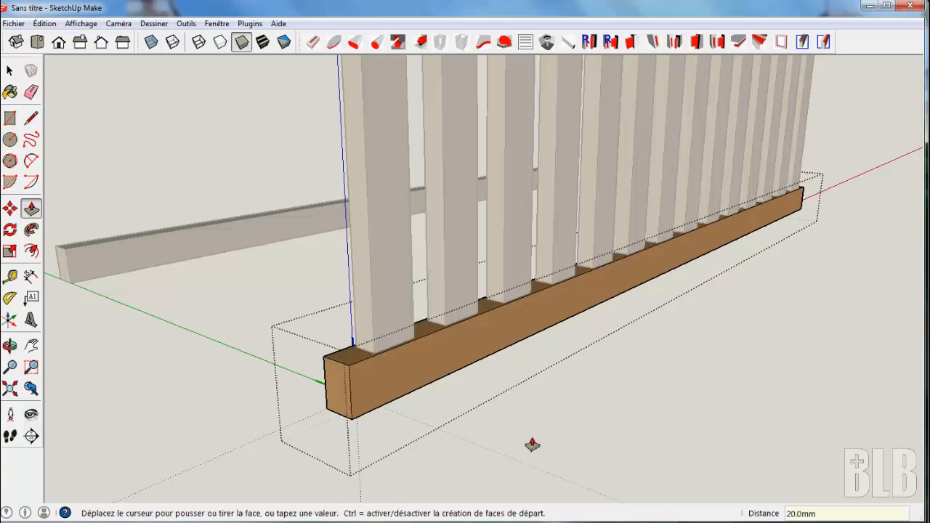
pyautogui.moveTo(601, 446); pyautogui.dragTo(415, 430, button='middle')
pyautogui.scroll(-8, 407, 436)
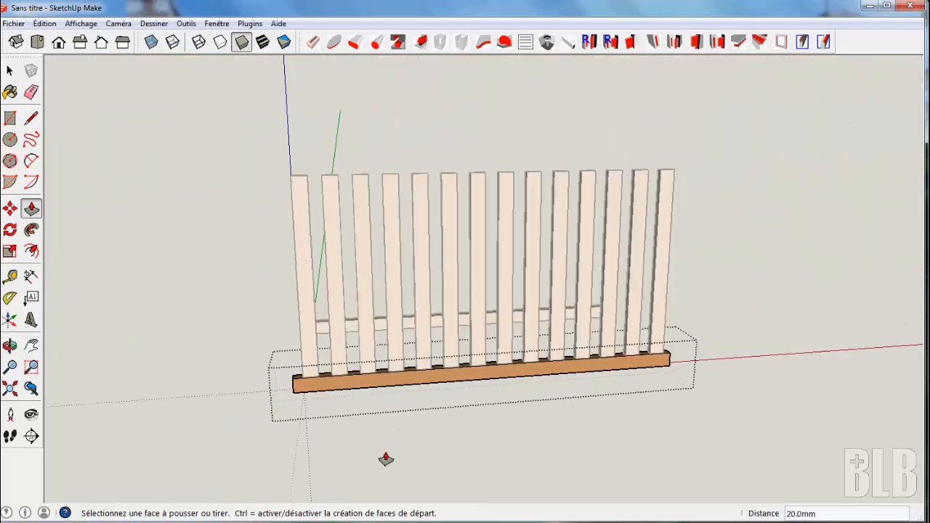
pyautogui.press('space')
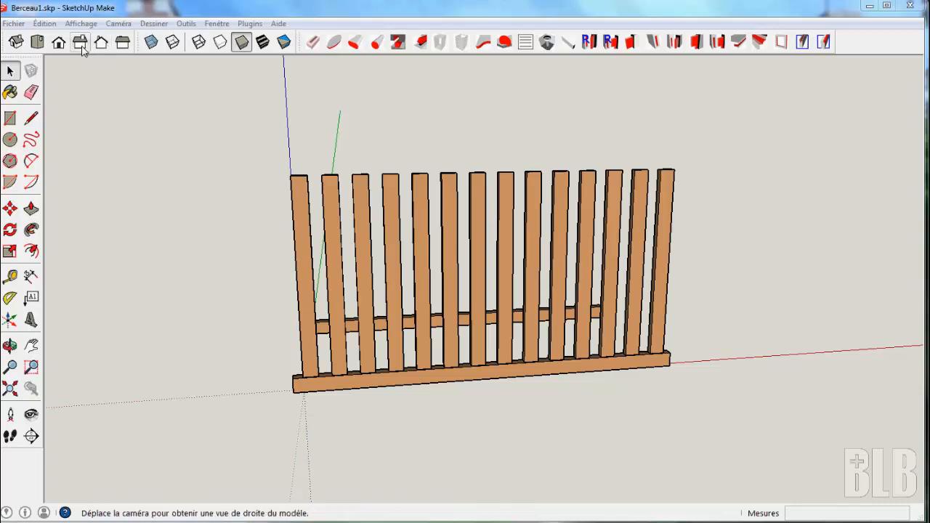
# In the right view, rotate the slats and their front rail 8° about the end slat's upper outer corner, swinging the bottom inward.
pyautogui.click(80, 42)
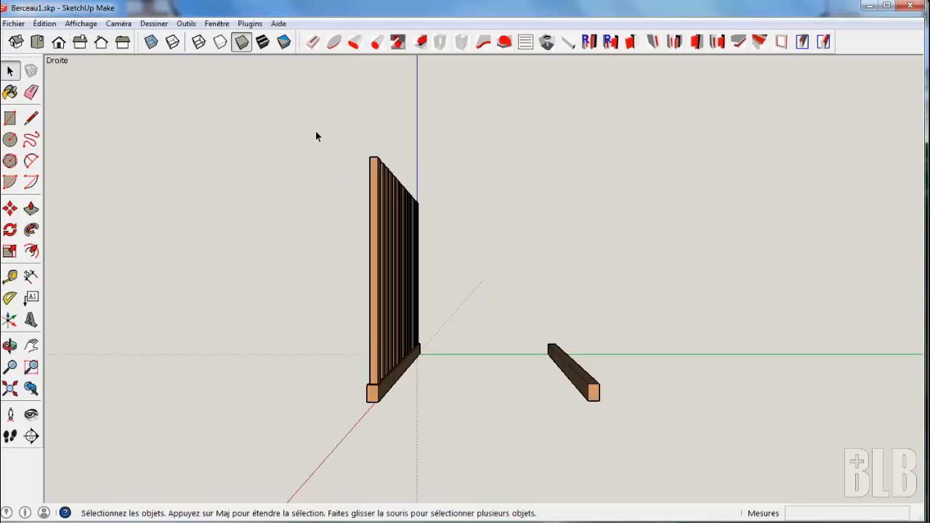
pyautogui.moveTo(501, 460); pyautogui.dragTo(509, 459)
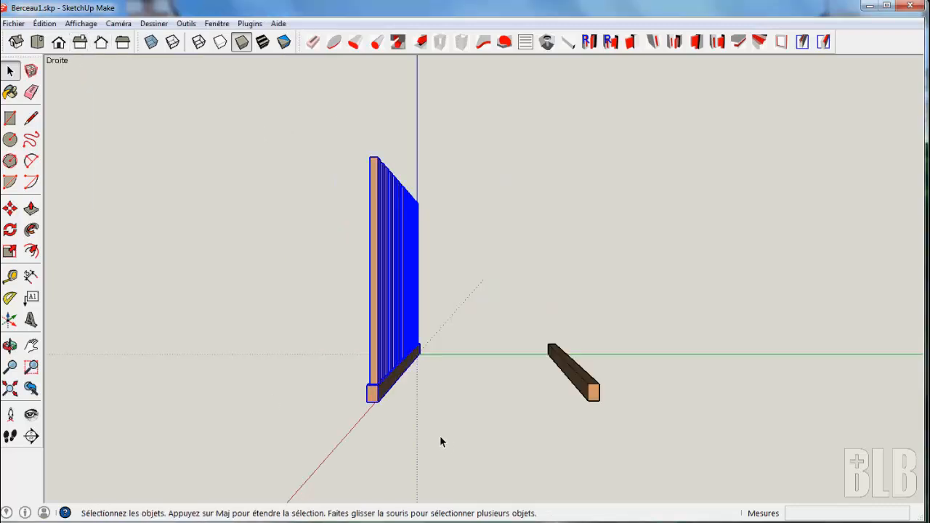
pyautogui.scroll(1, 336, 416)
pyautogui.scroll(1, 335, 419)
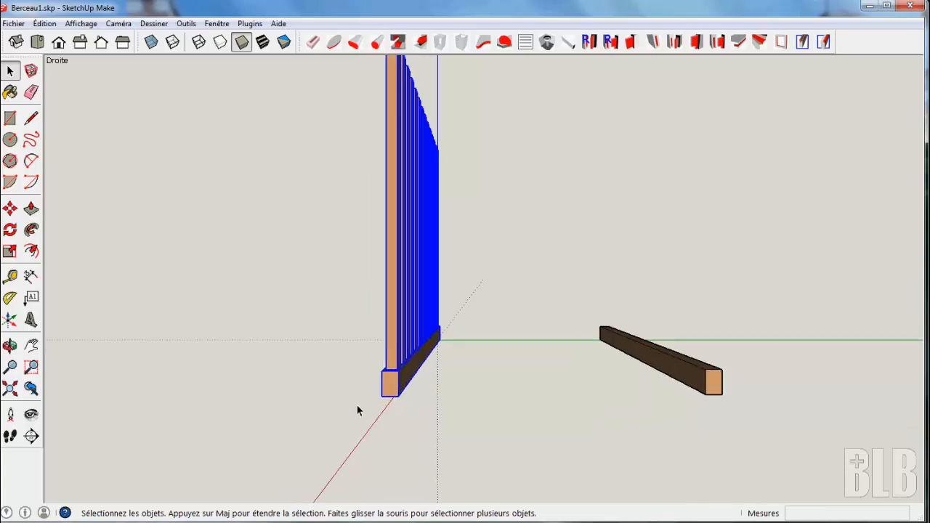
pyautogui.press('q')
pyautogui.moveTo(355, 207); pyautogui.dragTo(357, 341, button='middle')
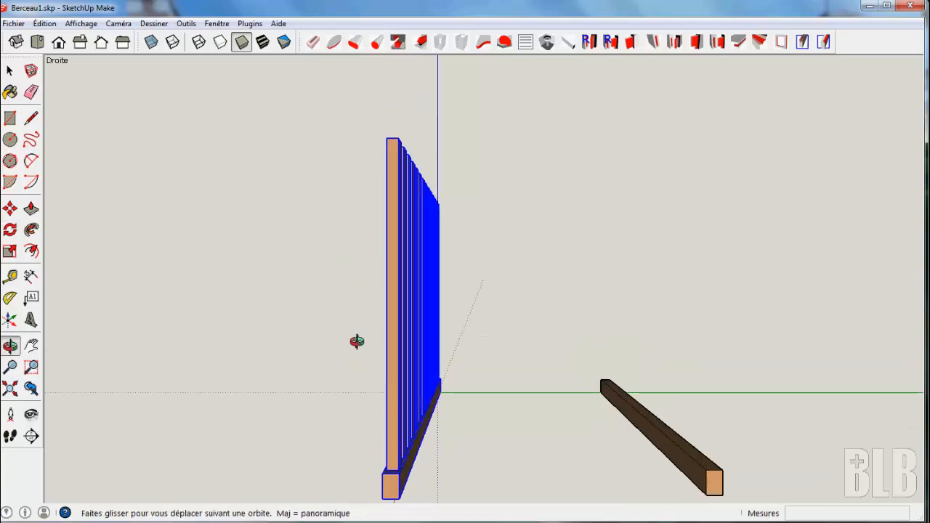
pyautogui.click(387, 138)
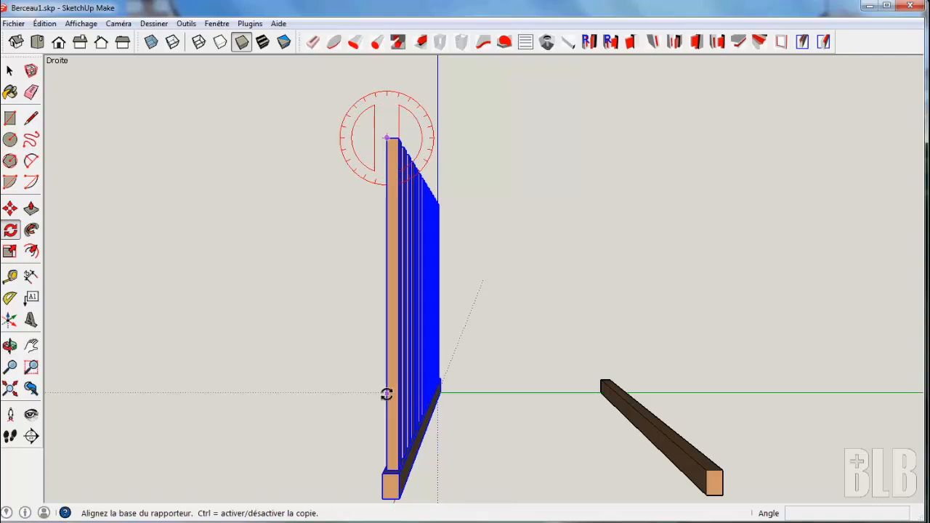
pyautogui.click(386, 393)
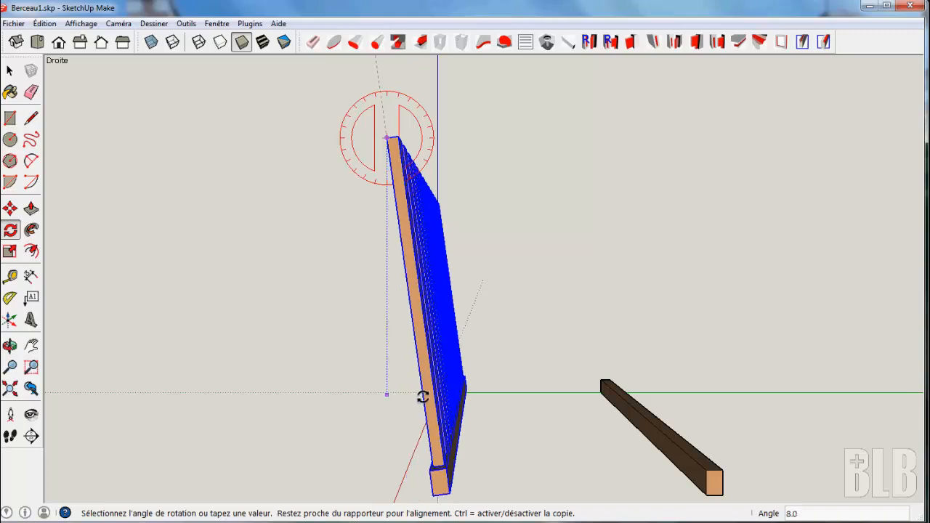
pyautogui.write('8')
pyautogui.press('Return')
pyautogui.press('space')
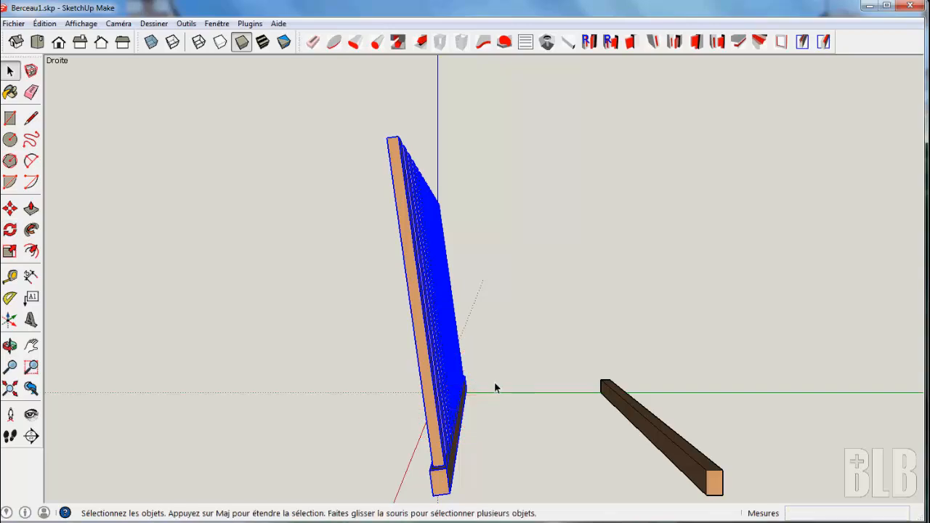
pyautogui.click(501, 385)
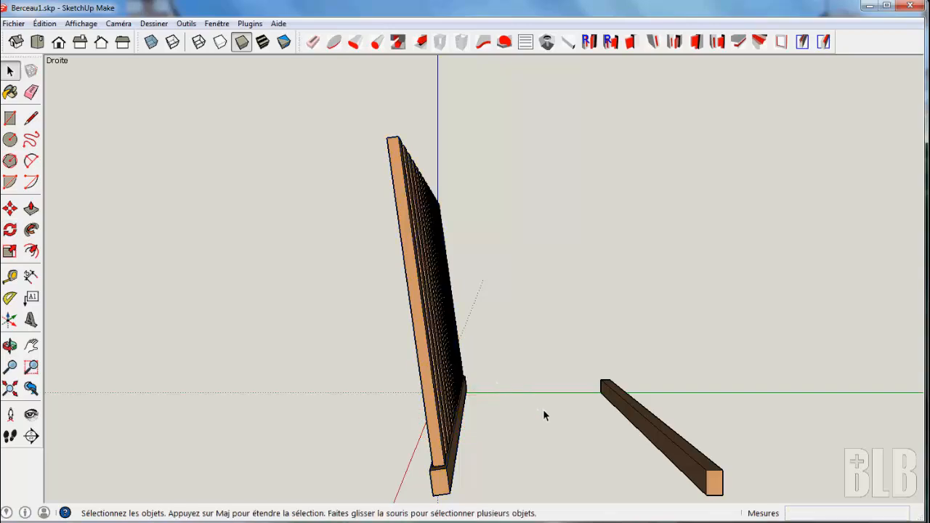
# Place a vertical guide 400 mm long, rising from the end slat's lower inner corner on the bottom rail.
pyautogui.moveTo(544, 411); pyautogui.dragTo(406, 468, button='middle')
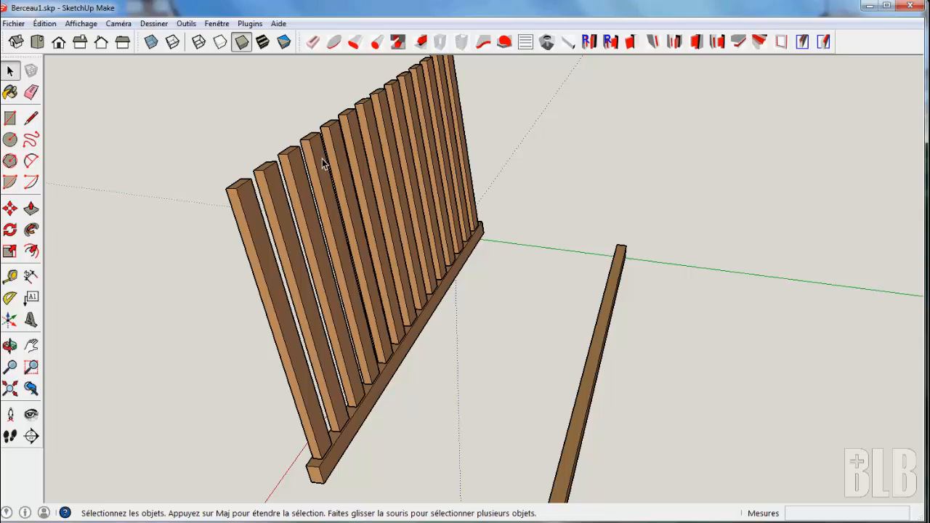
pyautogui.click(10, 276)
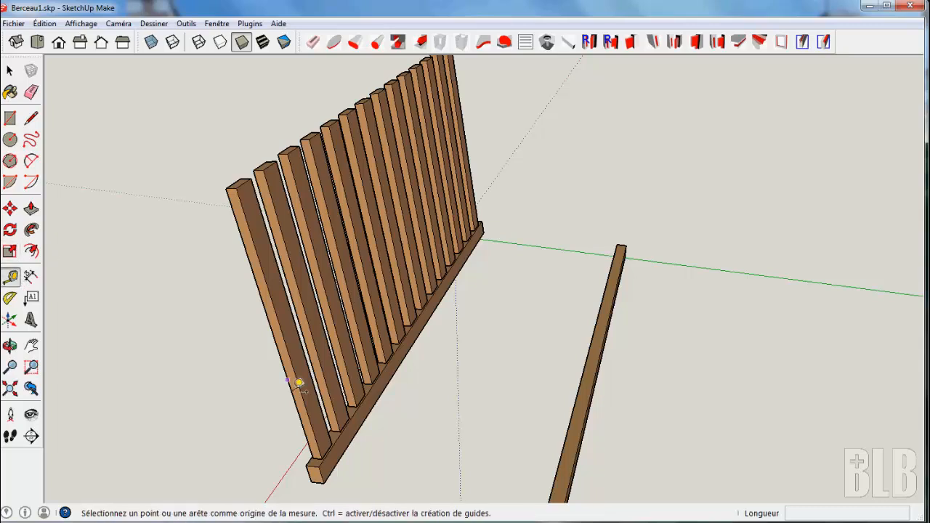
pyautogui.scroll(1, 313, 410)
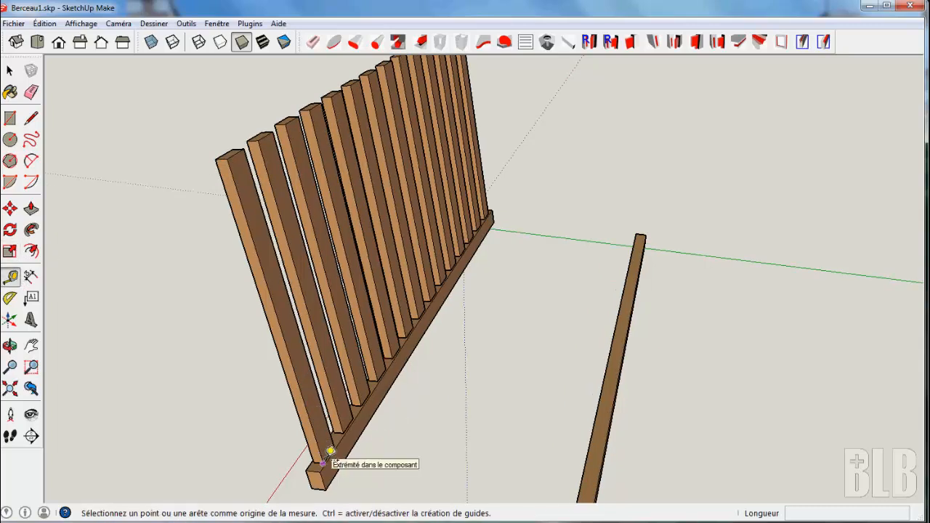
pyautogui.scroll(1, 329, 451)
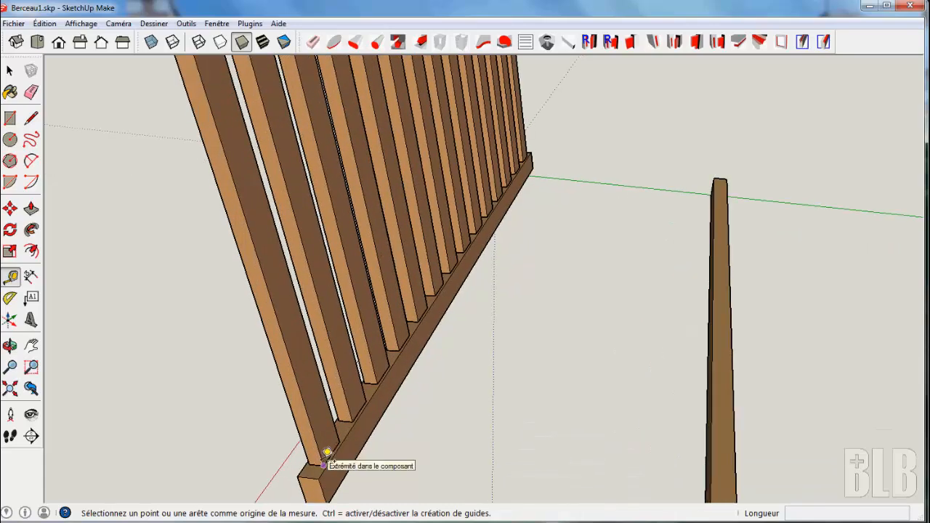
pyautogui.click(324, 463)
pyautogui.moveTo(326, 187); pyautogui.dragTo(374, 429, button='middle')
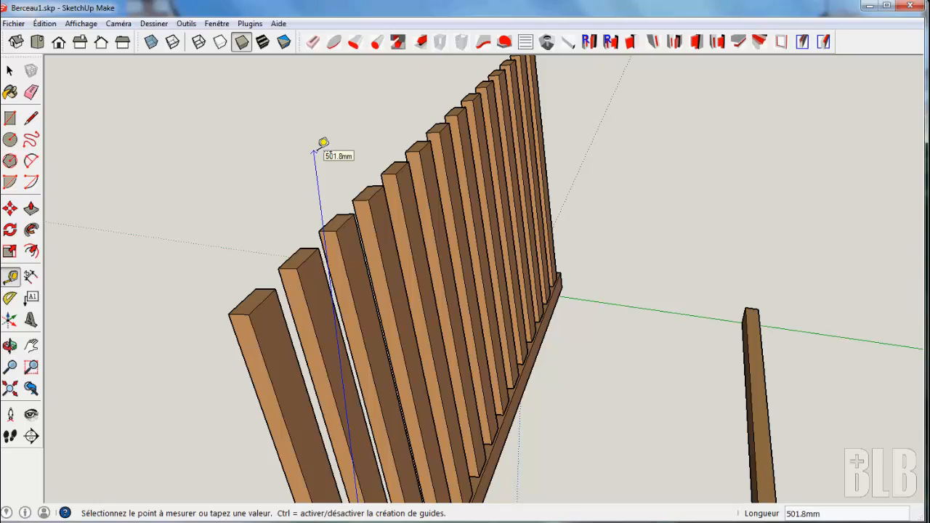
pyautogui.write('400')
pyautogui.press('Return')
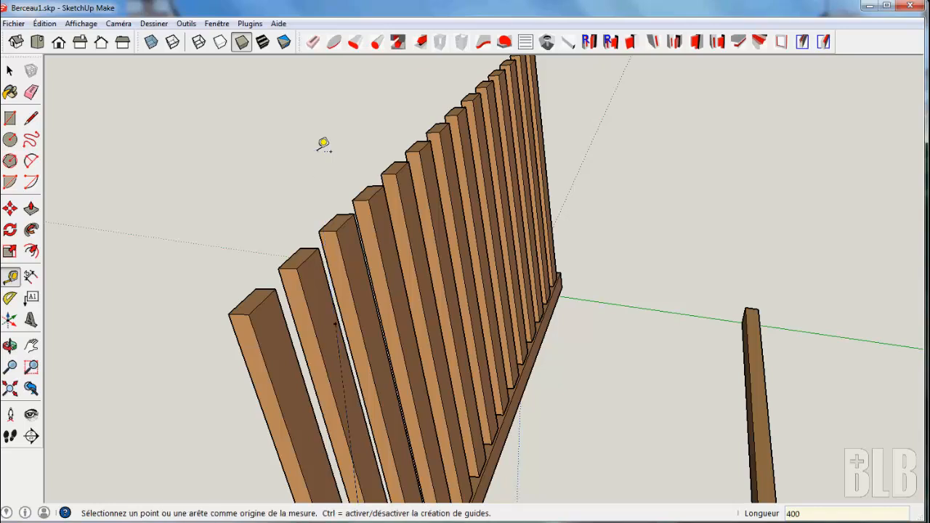
# From the top of the vertical guide, place a guide about 162 mm long outward along the green axis, crossing the slats.
pyautogui.click(335, 322)
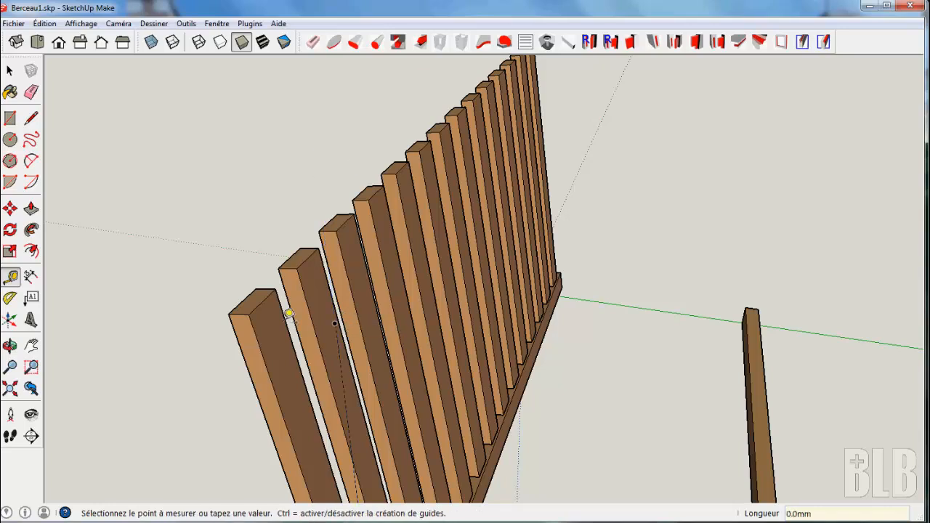
pyautogui.click(100, 277)
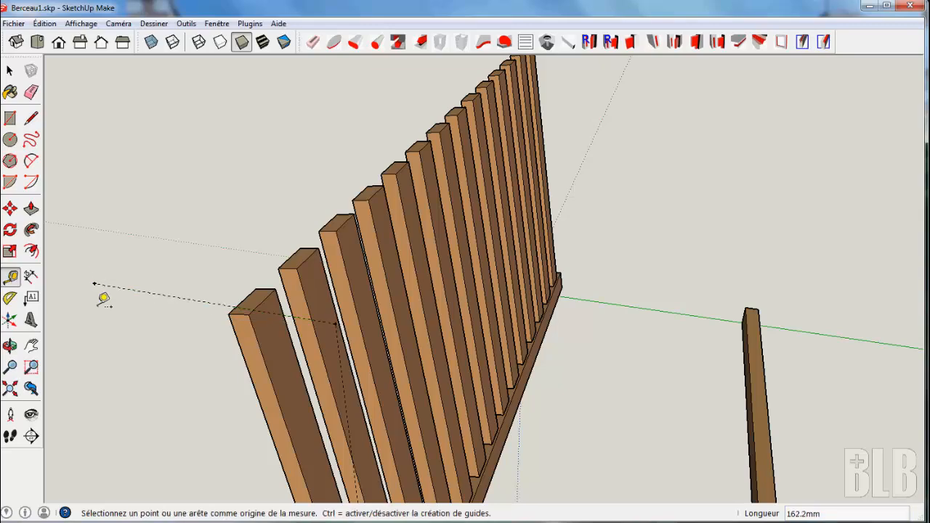
pyautogui.moveTo(106, 323); pyautogui.dragTo(238, 211, button='middle')
# Open the end slat's component, extend its top face 4.2 mm up to the horizontal guide with Push/Pull, and delete all guides.
pyautogui.press('space')
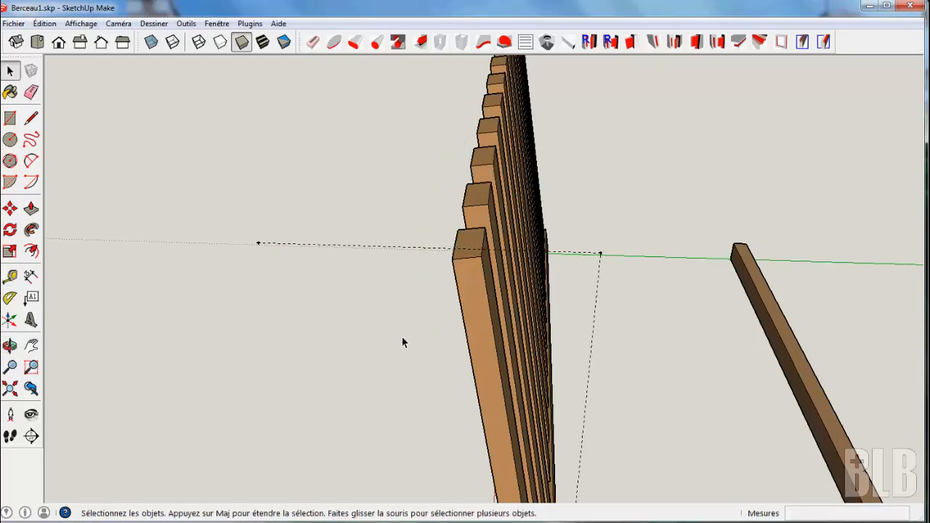
pyautogui.click(469, 290)
pyautogui.moveTo(466, 291); pyautogui.dragTo(436, 383, button='middle')
pyautogui.scroll(3, 436, 387)
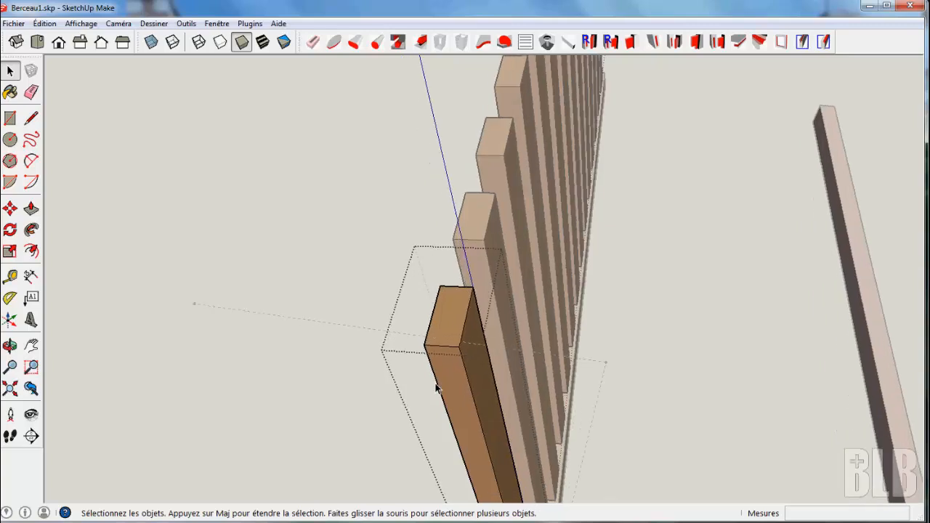
pyautogui.press('p')
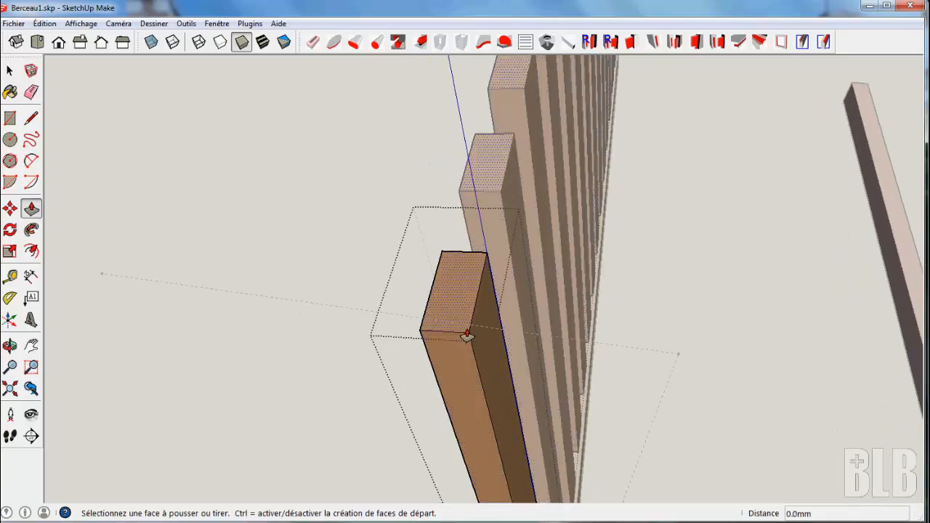
pyautogui.click(466, 335)
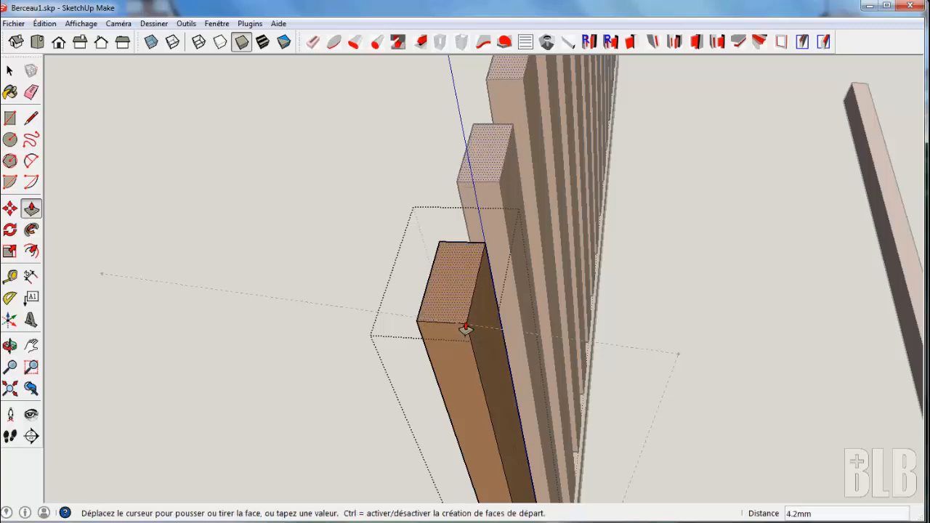
pyautogui.click(465, 329)
pyautogui.moveTo(508, 388); pyautogui.dragTo(524, 219, button='middle')
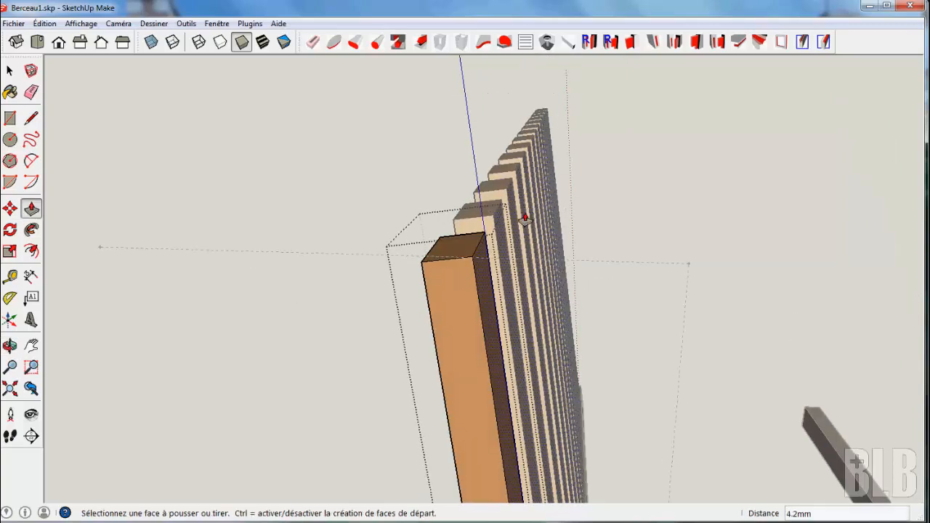
pyautogui.press('space')
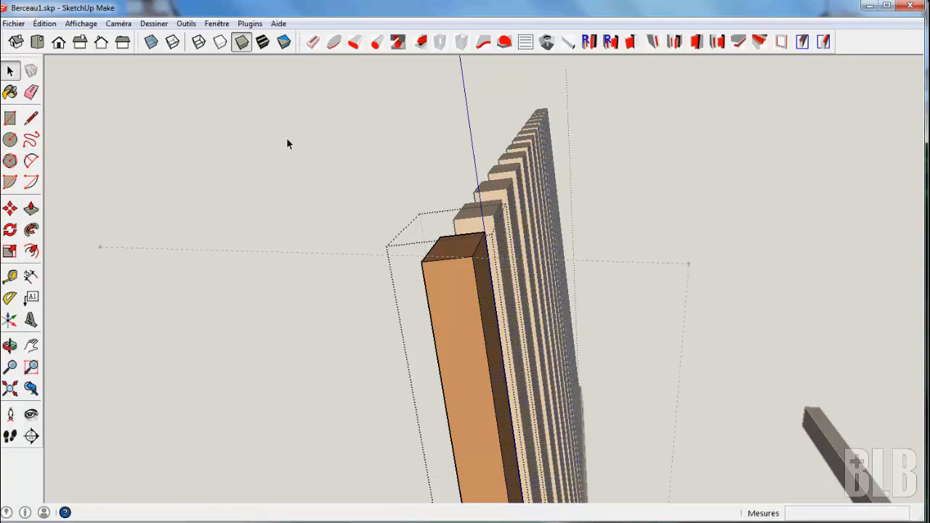
pyautogui.click(286, 137)
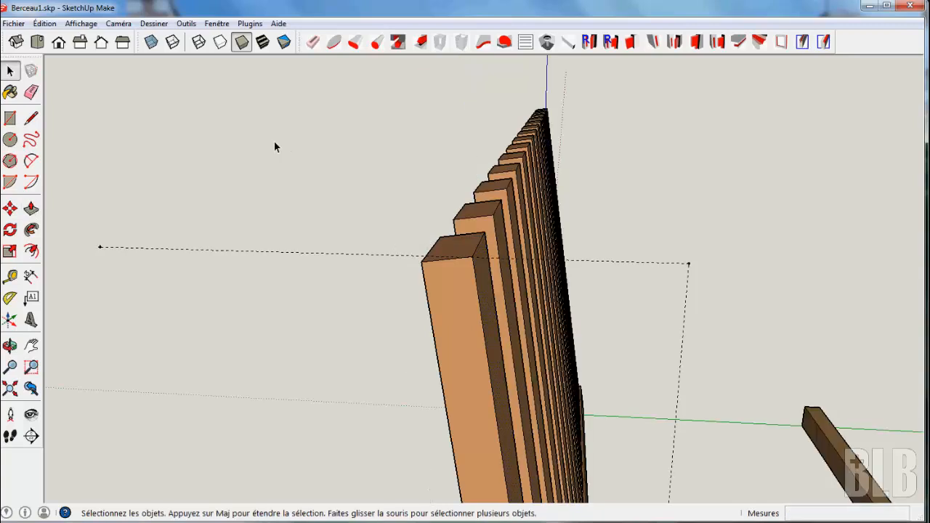
pyautogui.click(44, 23)
pyautogui.click(85, 143)
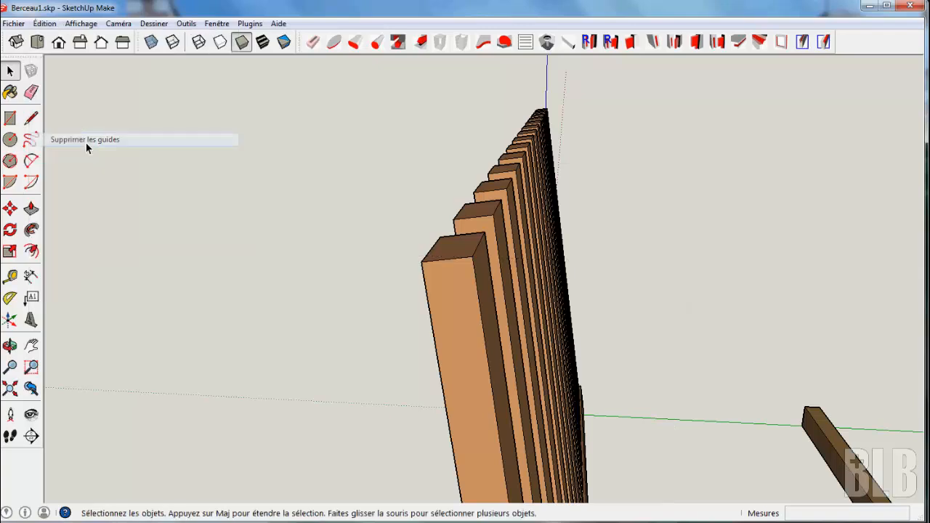
# Move the loose long rail about 1124.5 mm, lifting it off the ground beside the slats.
pyautogui.press('m')
pyautogui.click(846, 467)
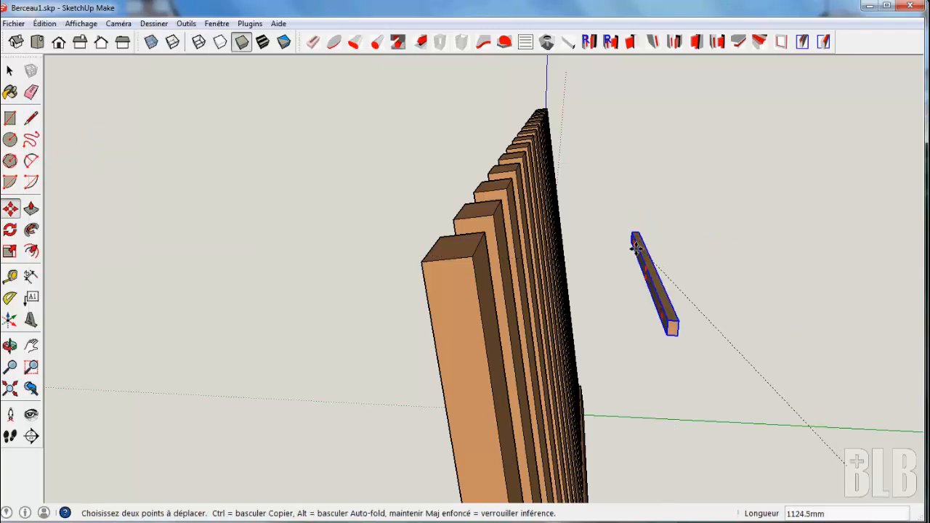
pyautogui.click(635, 247)
pyautogui.scroll(3, 657, 352)
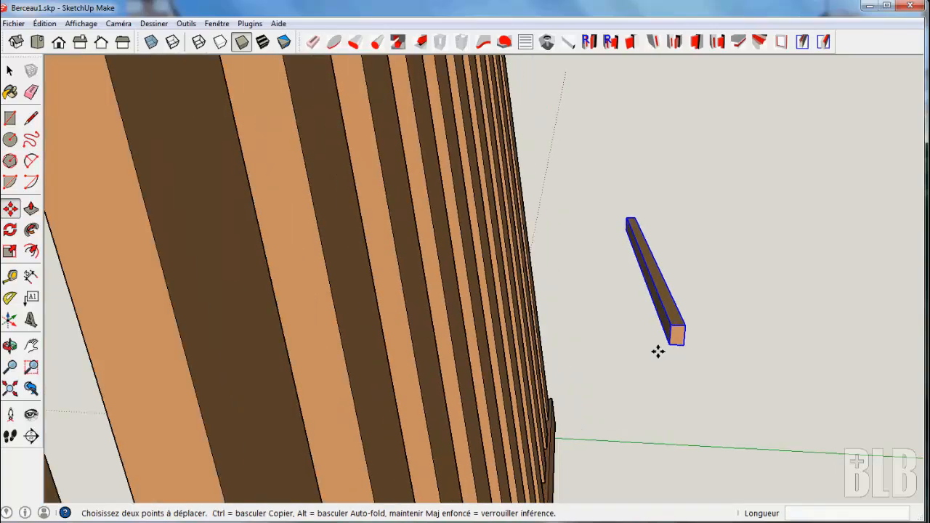
# Rotate the loose long rail 8° about its end face's upper corner to match the slats' tilt.
pyautogui.press('q')
pyautogui.click(671, 326)
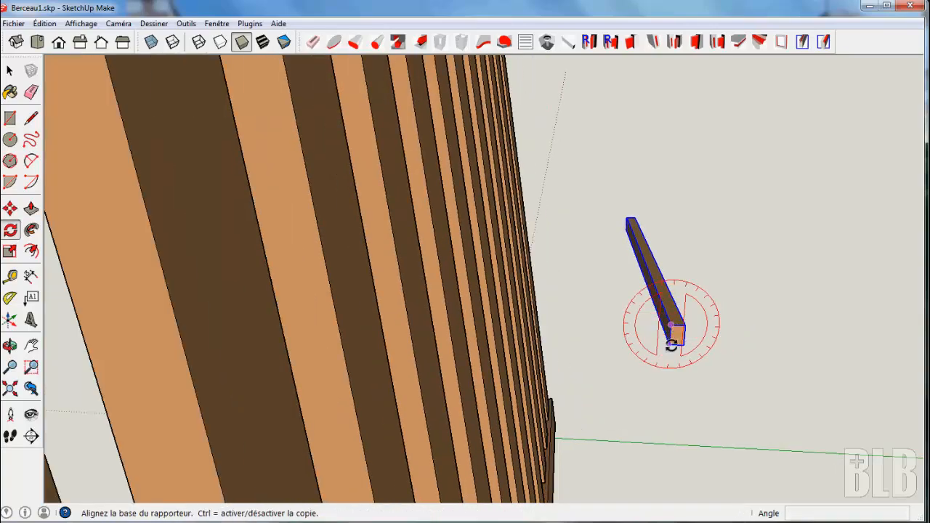
pyautogui.click(674, 343)
pyautogui.write('8')
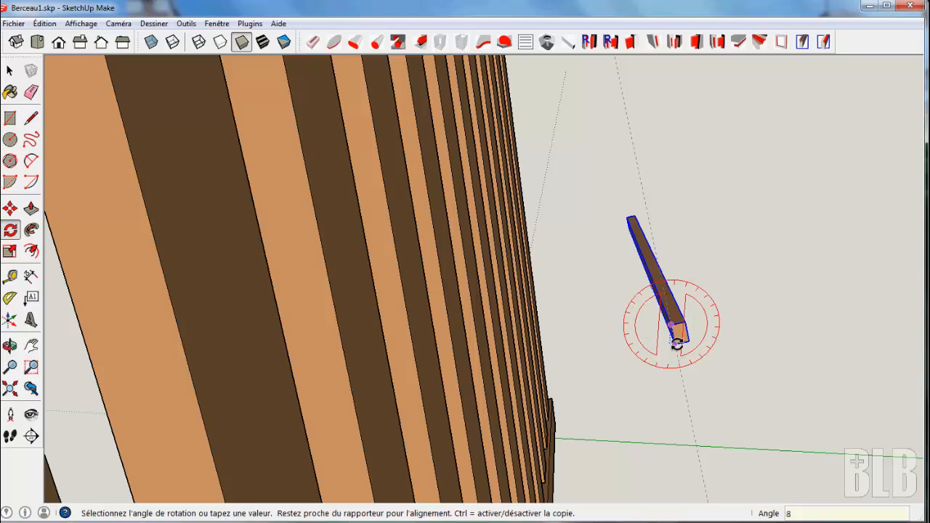
pyautogui.press('Return')
# Move the tilted rail onto the slats, aligning the midpoint of its end face's lower edge with the end slat's top-edge midpoint.
pyautogui.press('m')
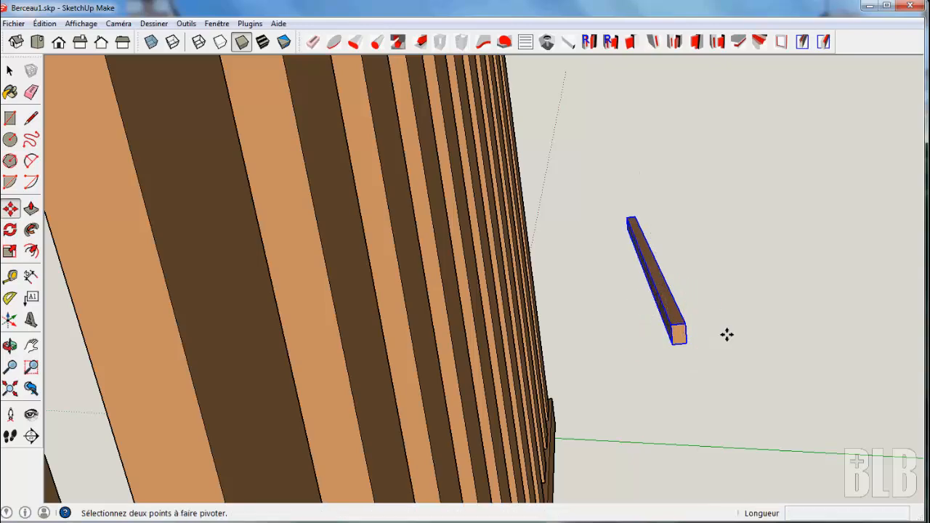
pyautogui.click(669, 324)
pyautogui.click(77, 145)
pyautogui.scroll(-5, 174, 243)
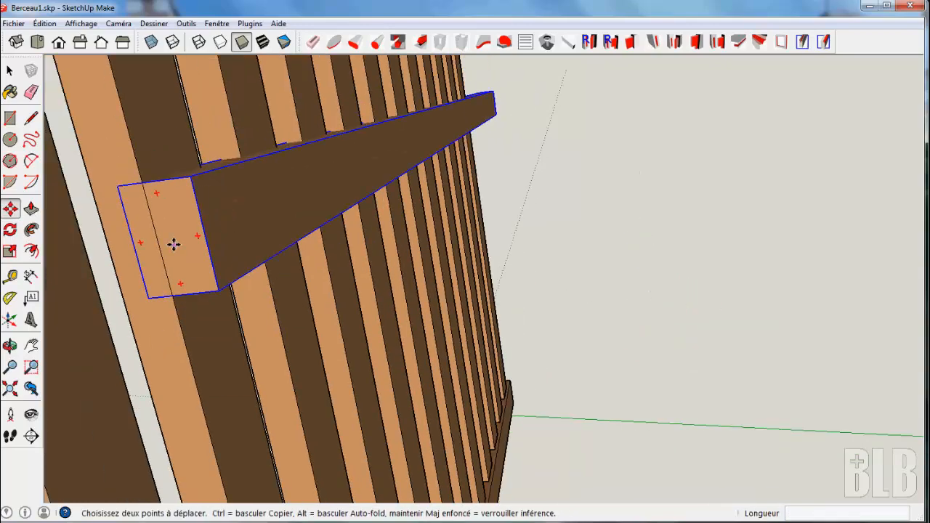
pyautogui.moveTo(174, 244); pyautogui.dragTo(475, 315, button='middle')
pyautogui.scroll(-2, 478, 334)
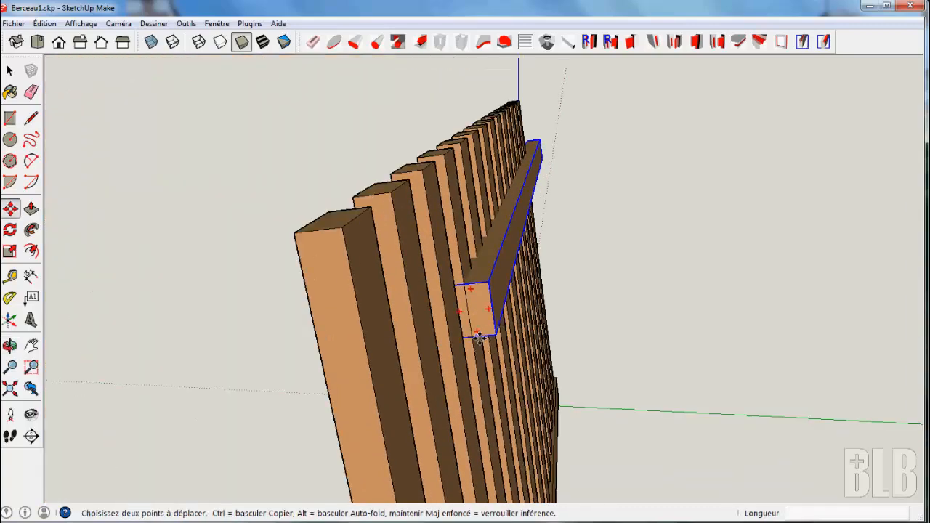
pyautogui.click(477, 331)
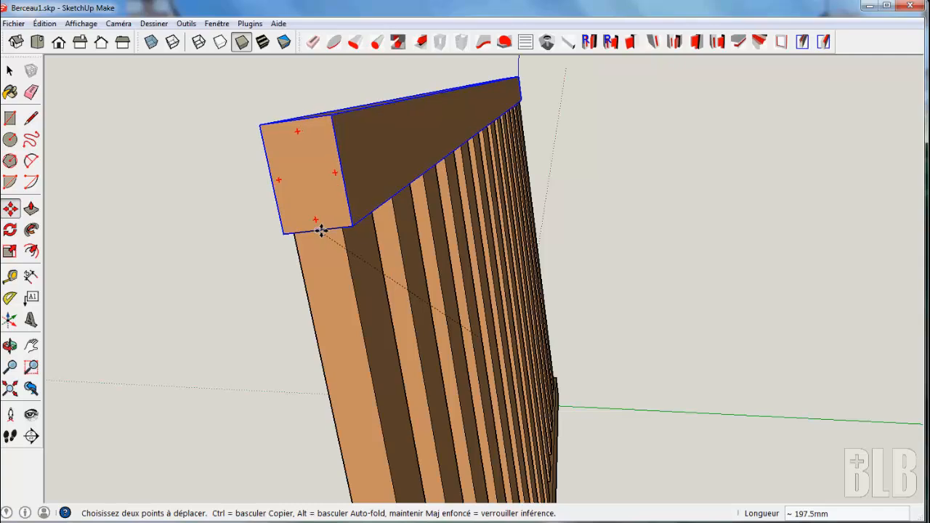
pyautogui.click(321, 230)
pyautogui.moveTo(246, 249); pyautogui.dragTo(558, 330, button='middle')
pyautogui.scroll(-2, 589, 358)
pyautogui.moveTo(588, 358); pyautogui.dragTo(466, 329, button='middle')
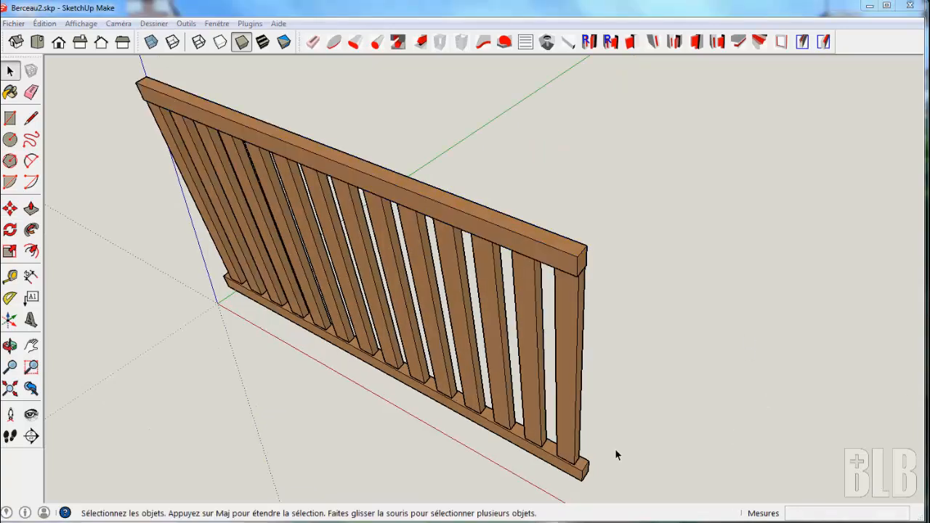
# Copy the end slat and place the copy clear of the slatted side along the green axis.
pyautogui.click(561, 435)
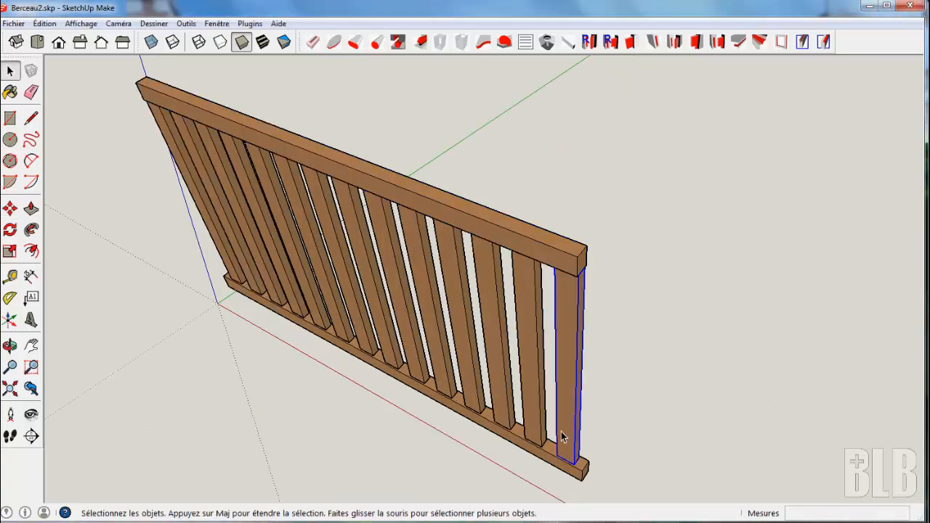
pyautogui.press('m')
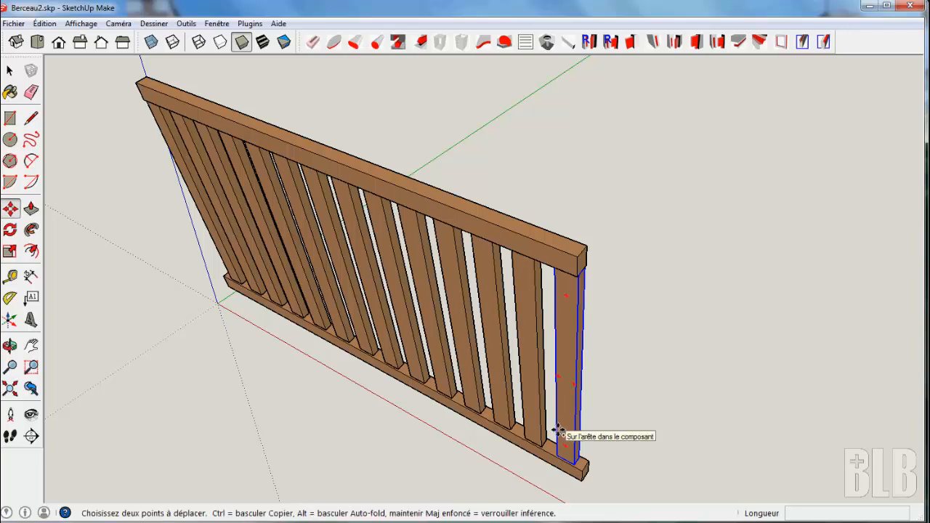
pyautogui.click(559, 430)
pyautogui.press('ctrl')
pyautogui.moveTo(724, 438); pyautogui.dragTo(523, 334, button='middle')
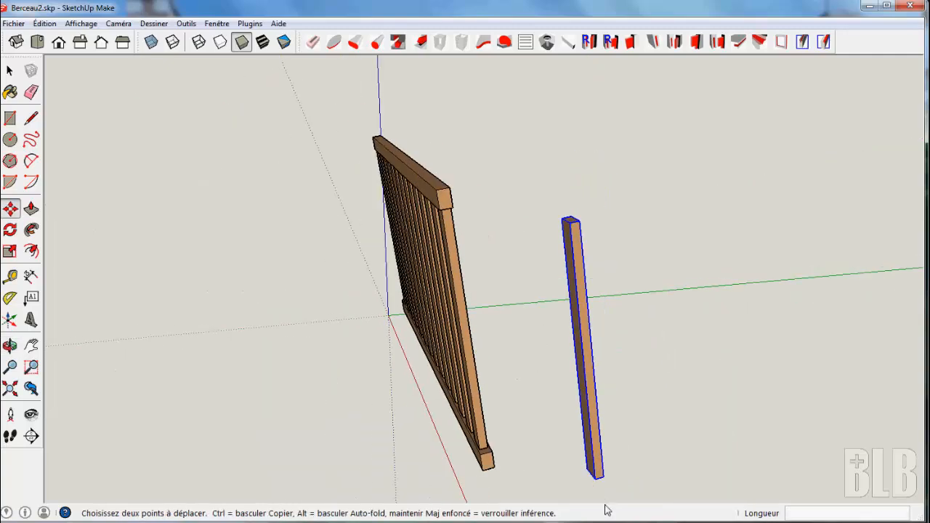
# Rotate the copied slat 8° about its lower corner so it stands upright.
pyautogui.press('q')
pyautogui.click(596, 477)
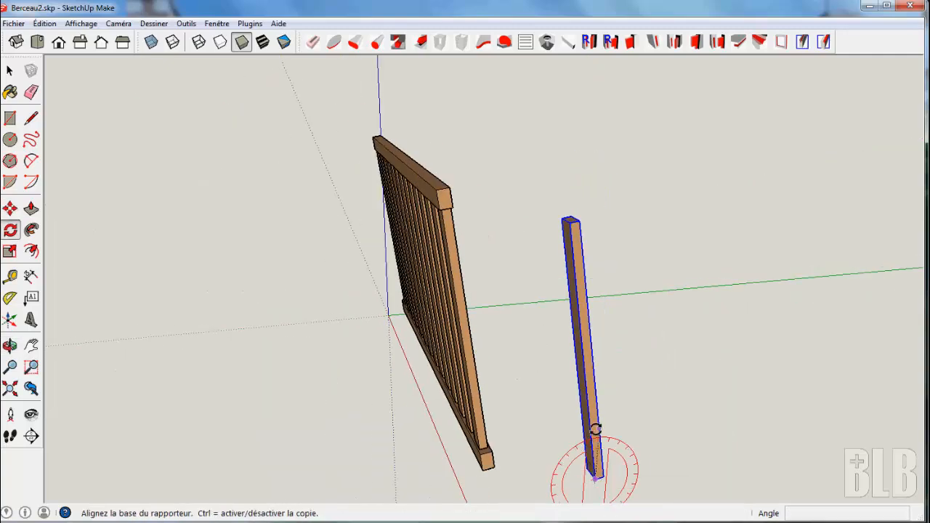
pyautogui.click(595, 420)
pyautogui.click(595, 420)
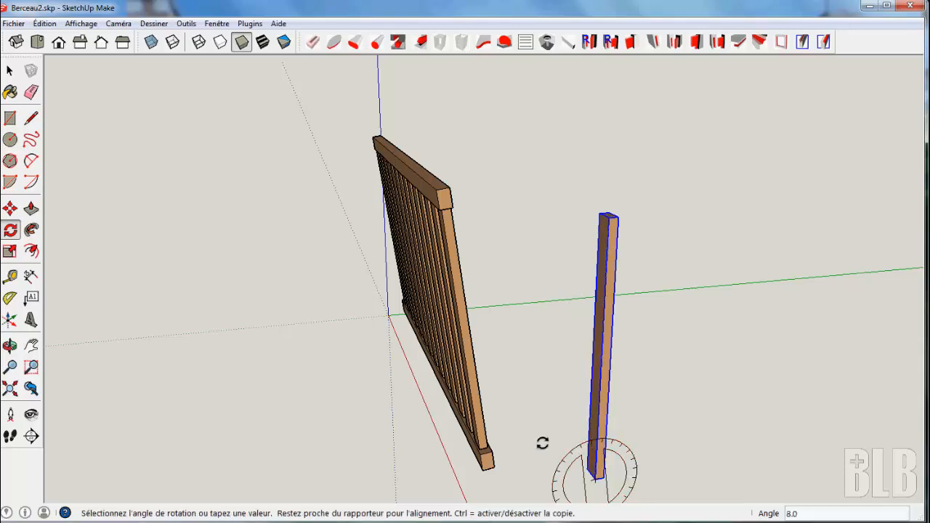
# Rotate the copied slat 90° about the vertical axis at its lower corner.
pyautogui.click(593, 477)
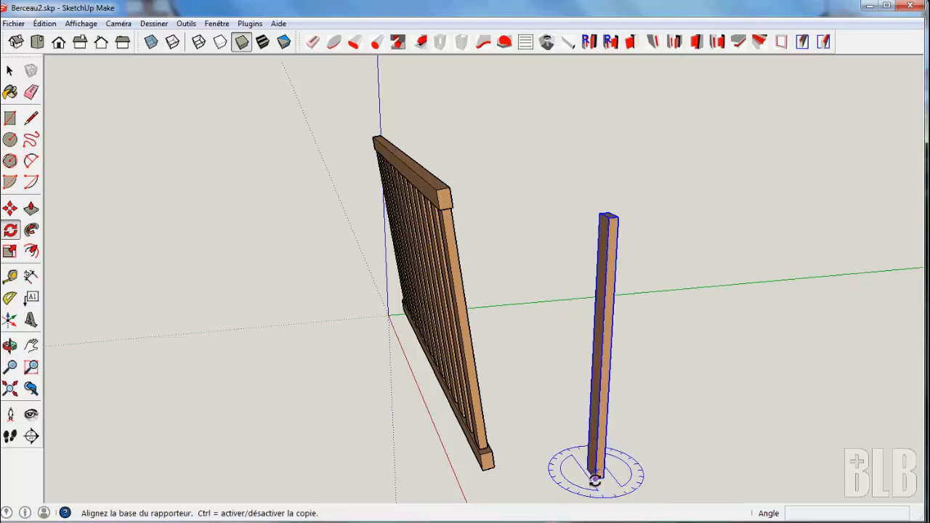
pyautogui.click(627, 478)
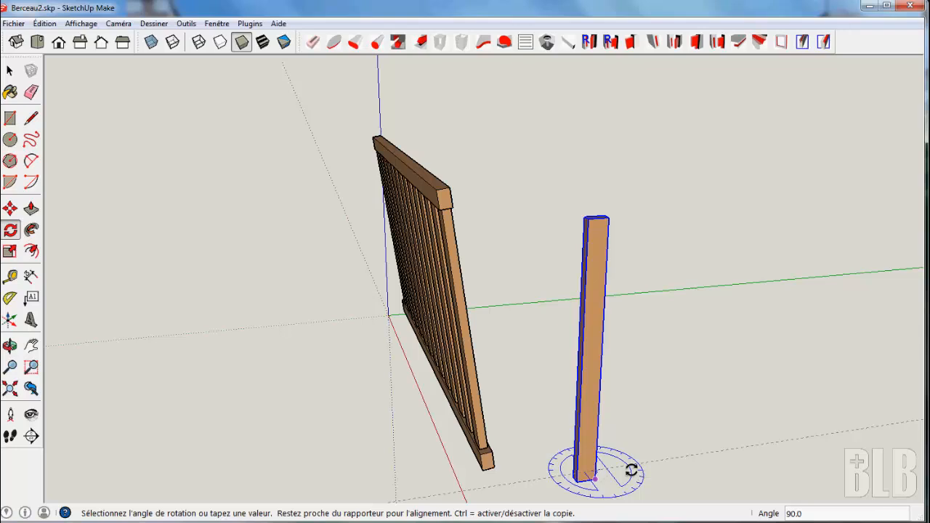
pyautogui.click(631, 457)
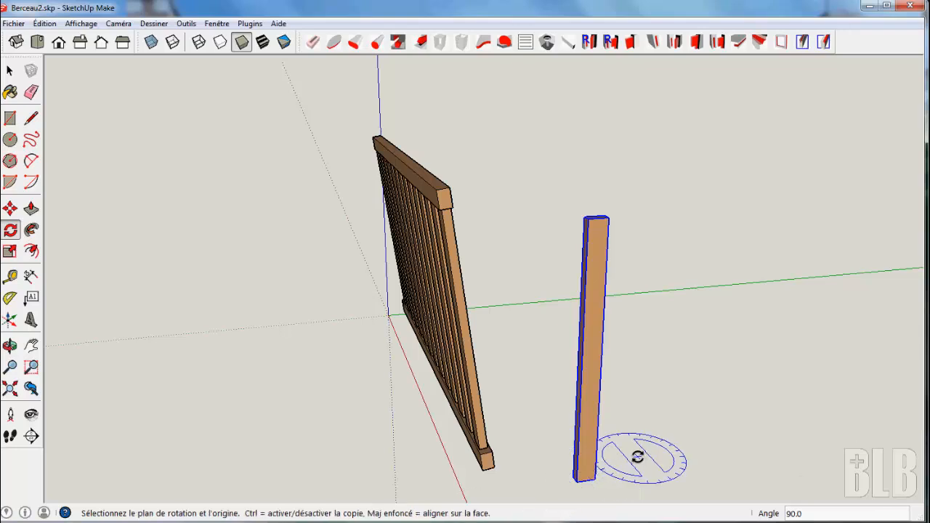
# Start generating a new part component and name it Traverse nacelle basse larg.
pyautogui.press('o')
pyautogui.moveTo(643, 449); pyautogui.dragTo(625, 428)
pyautogui.press('q')
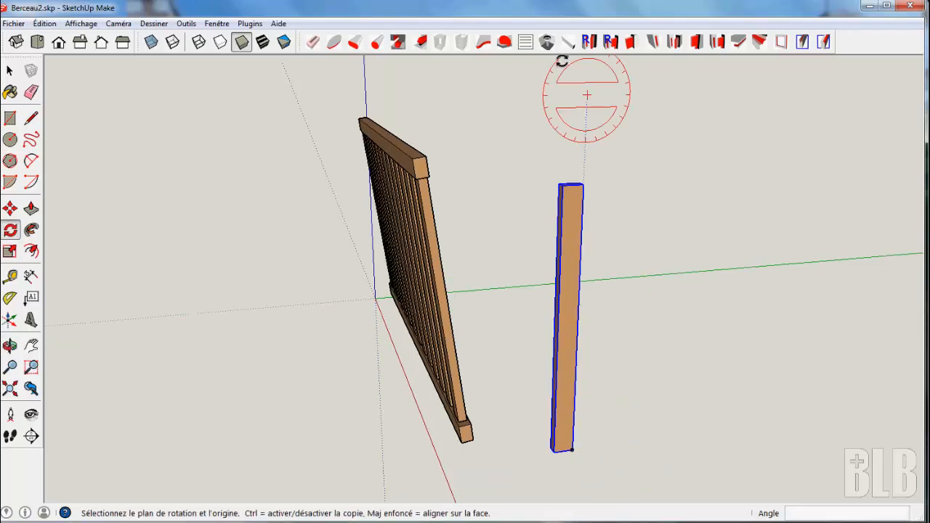
pyautogui.click(567, 42)
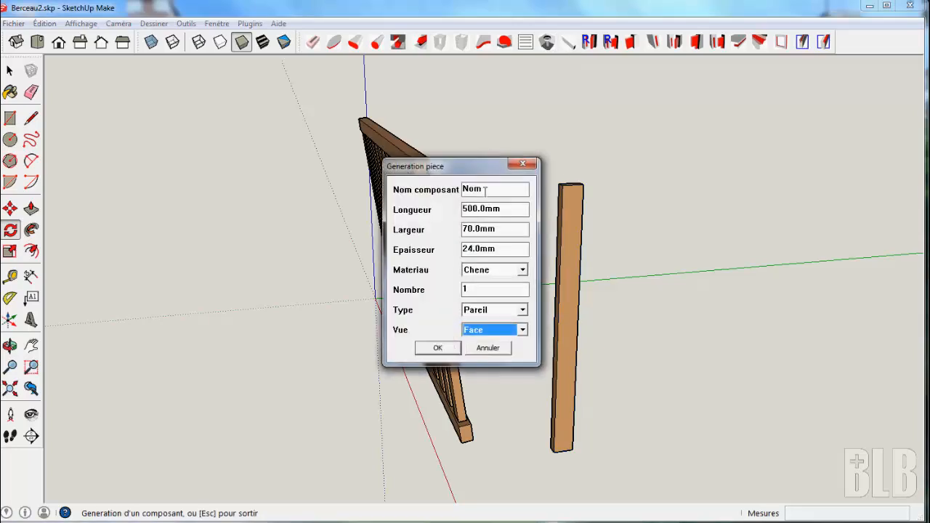
pyautogui.moveTo(485, 190); pyautogui.dragTo(459, 182)
pyautogui.write('Traverse n')
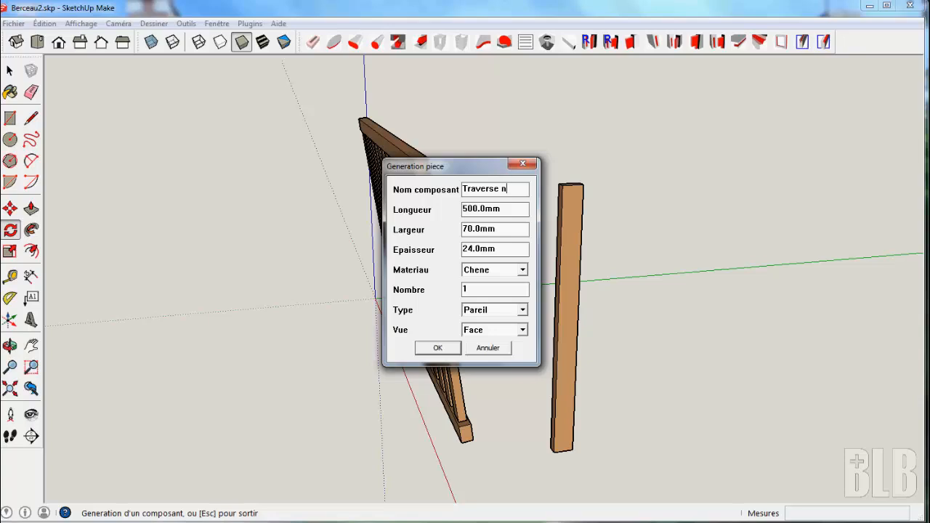
pyautogui.write('acelle bass')
pyautogui.write('e')
pyautogui.write(' larg')
# Generate the part with length 370 mm, width 30 mm, thickness 20 mm, material Hetre and view Cote.
pyautogui.moveTo(463, 209); pyautogui.dragTo(471, 210)
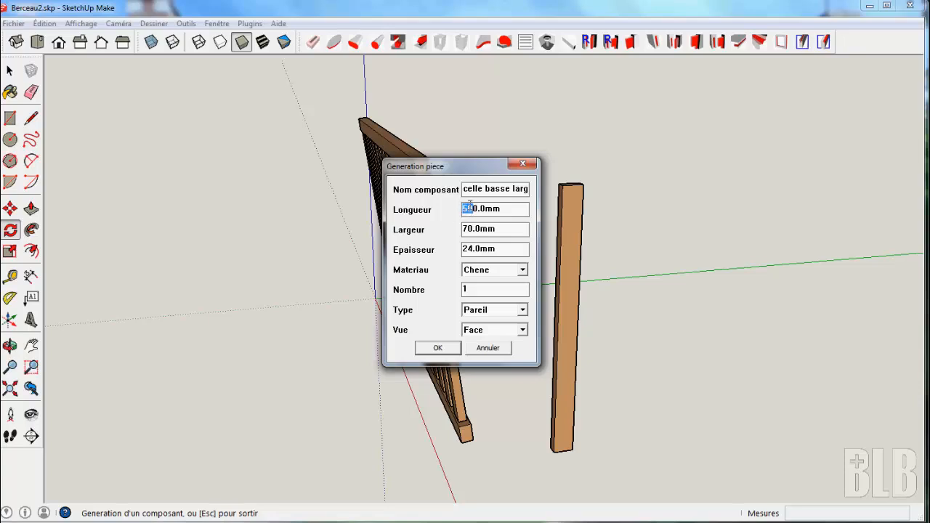
pyautogui.write('37')
pyautogui.write('20')
pyautogui.click(522, 270)
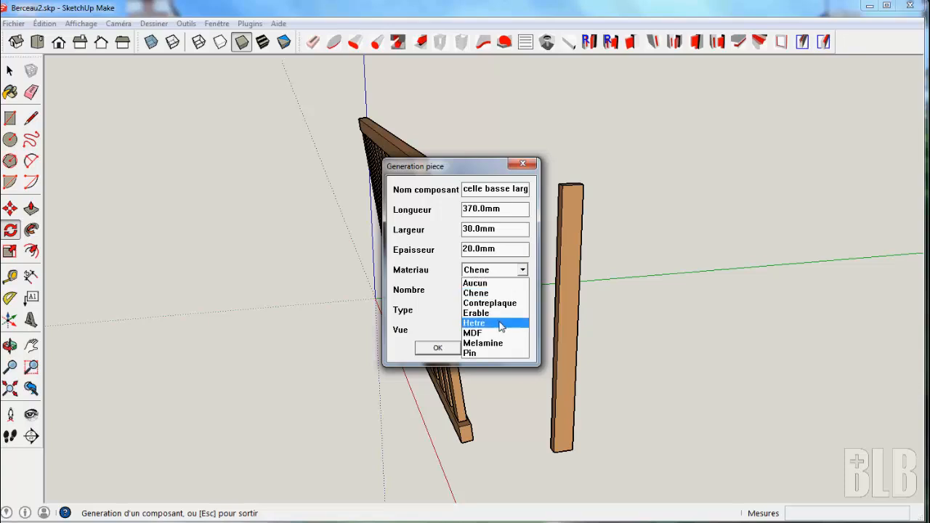
pyautogui.click(500, 323)
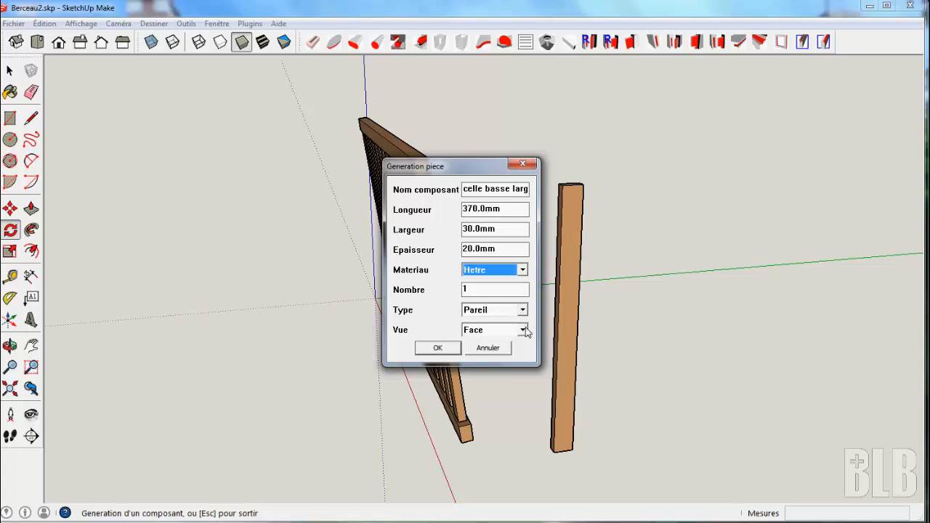
pyautogui.click(526, 331)
pyautogui.click(483, 349)
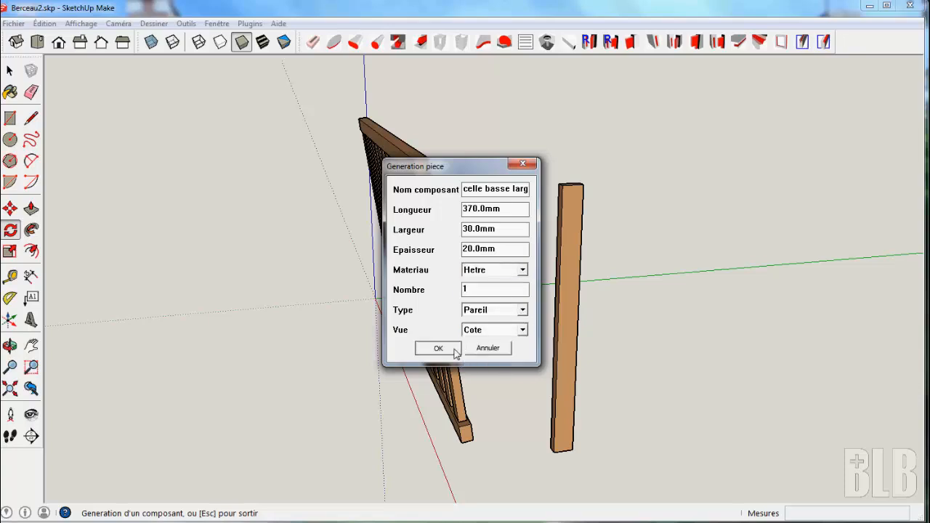
pyautogui.click(454, 353)
# Generate a second part named Traverse nacelle haute larg with a 160 mm width, then end part generation.
pyautogui.moveTo(533, 188); pyautogui.dragTo(547, 193)
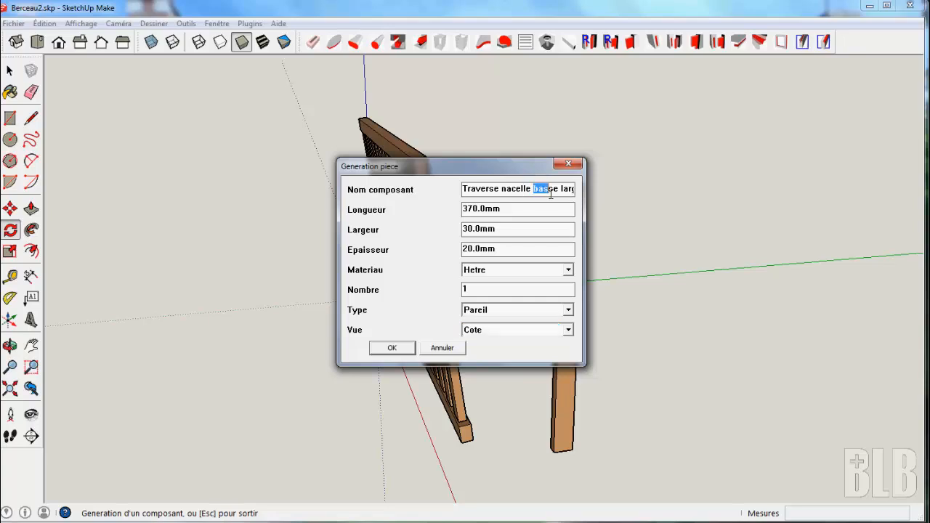
pyautogui.write('haut')
pyautogui.write('16')
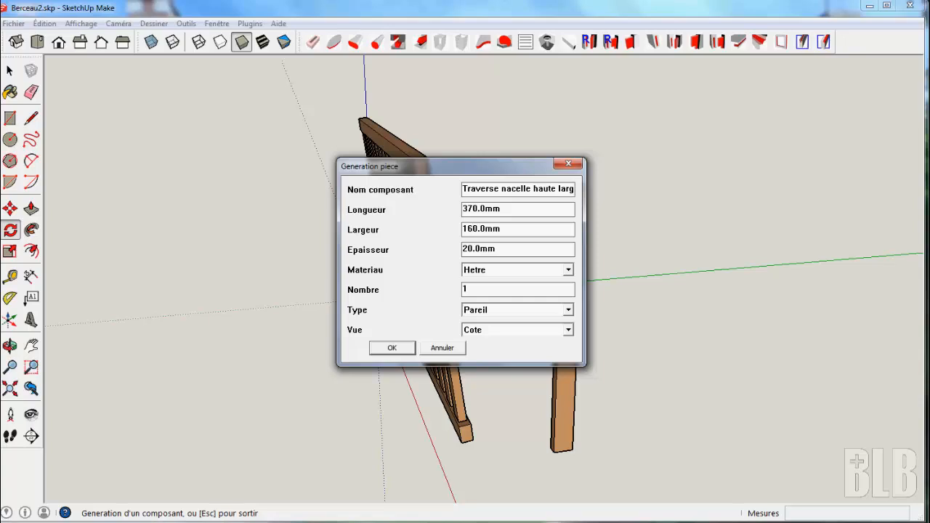
pyautogui.click(390, 350)
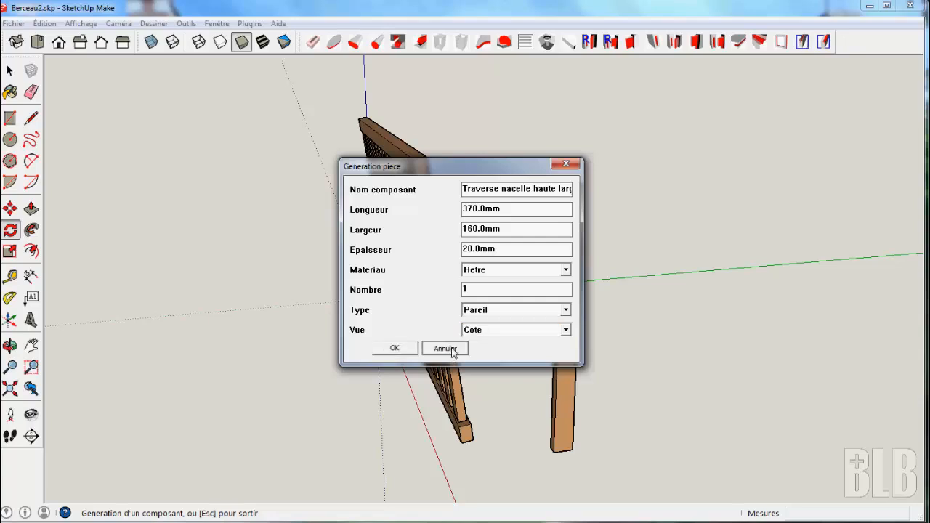
pyautogui.click(445, 349)
# Move the 30 mm wide rail under the upright slat, aligning its upper edge's midpoint with the slat's lower-edge midpoint.
pyautogui.click(494, 288)
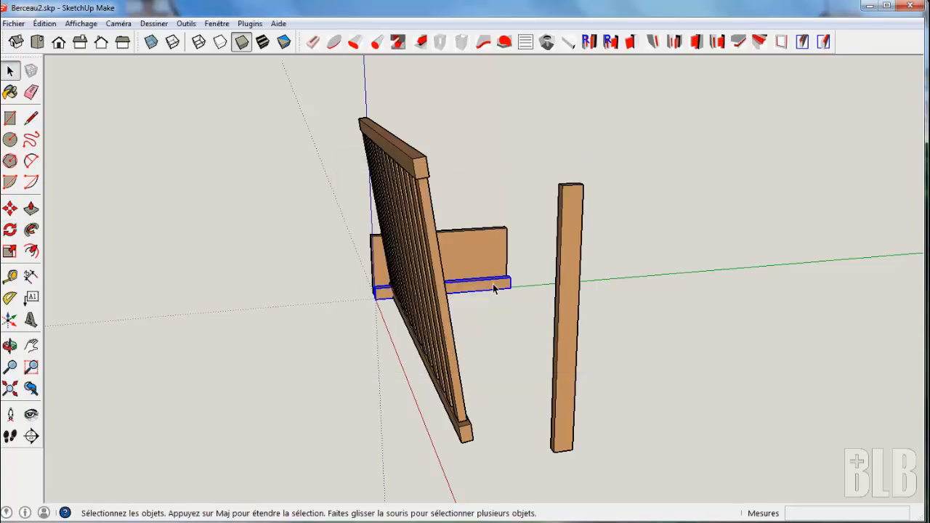
pyautogui.press('m')
pyautogui.click(481, 283)
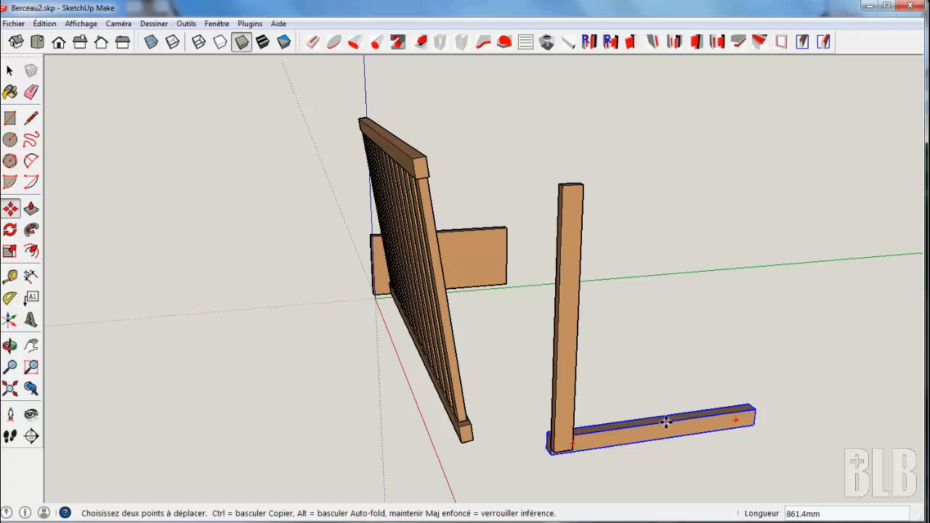
pyautogui.click(657, 426)
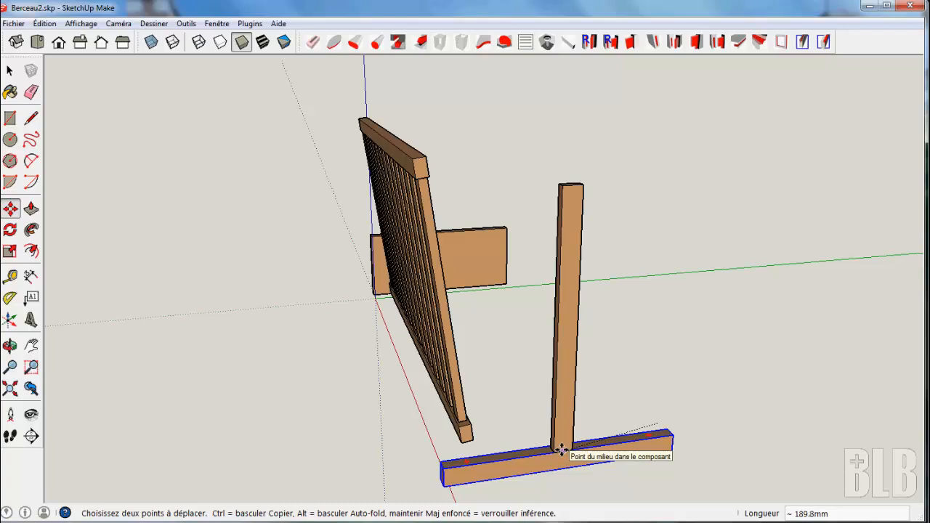
pyautogui.click(560, 450)
# Move the 160 mm wide rail onto the upright slat, aligning its lower edge's midpoint with the slat's top-edge midpoint.
pyautogui.moveTo(697, 284); pyautogui.dragTo(558, 287, button='middle')
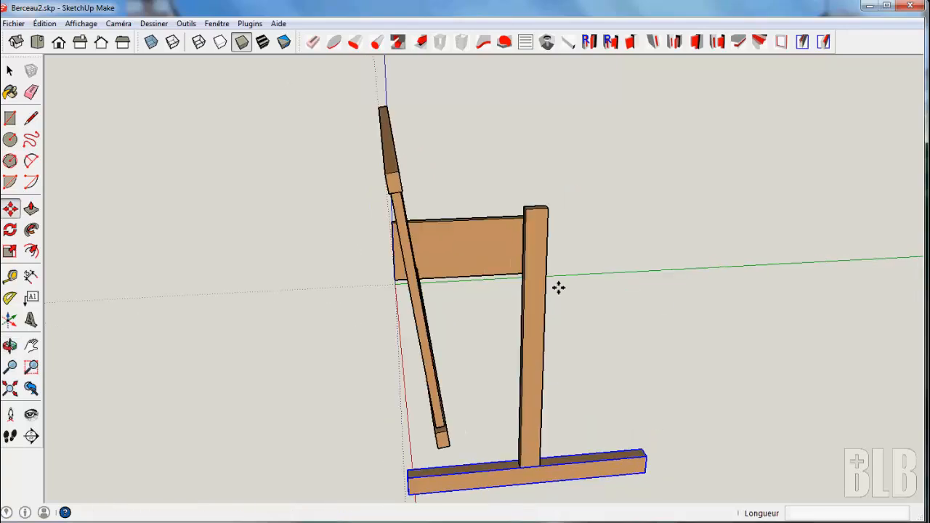
pyautogui.press('space')
pyautogui.click(487, 259)
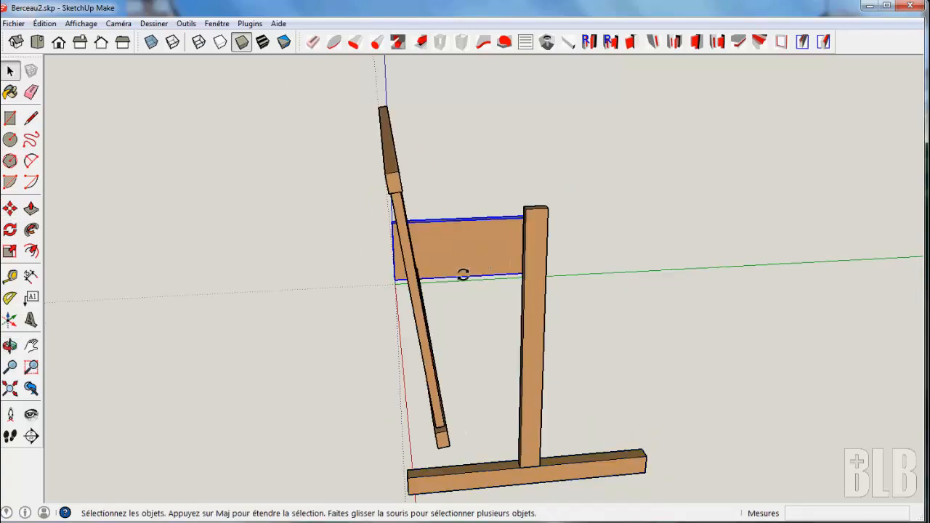
pyautogui.press('m')
pyautogui.click(462, 276)
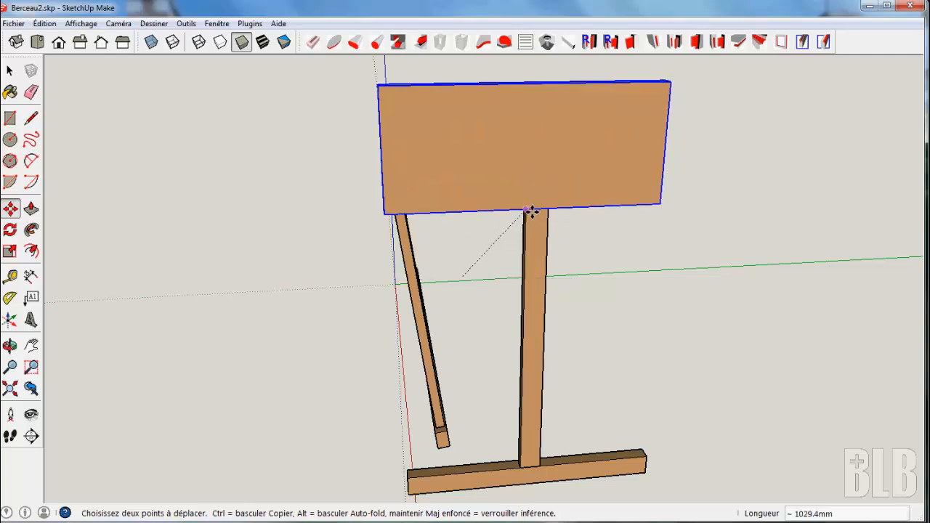
pyautogui.click(536, 209)
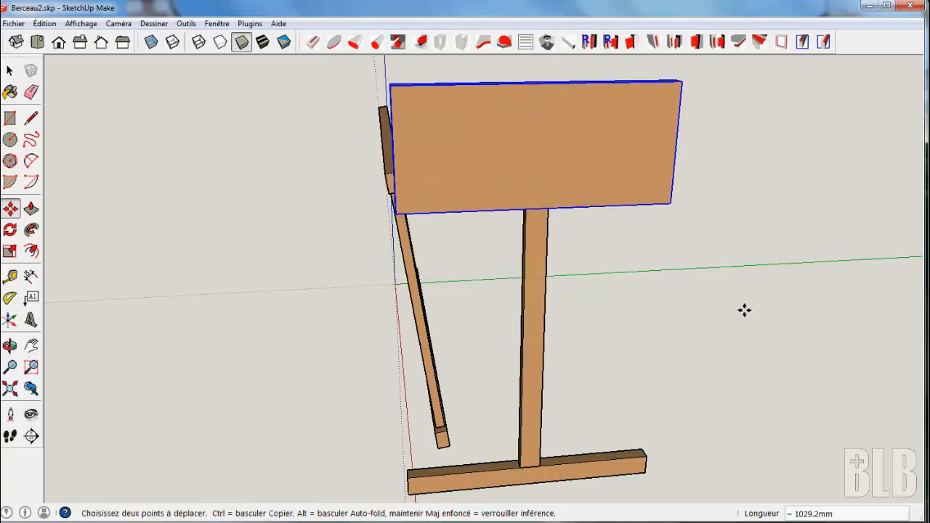
# Move the upright slat 3 mm along the red axis toward the slatted side, between the two end-panel rails.
pyautogui.moveTo(744, 310); pyautogui.dragTo(332, 328, button='middle')
pyautogui.press('space')
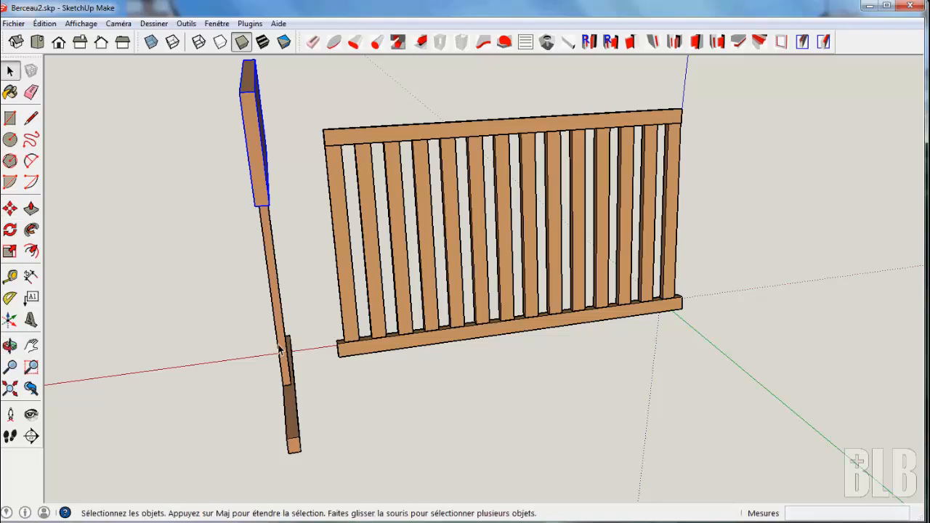
pyautogui.click(279, 349)
pyautogui.press('m')
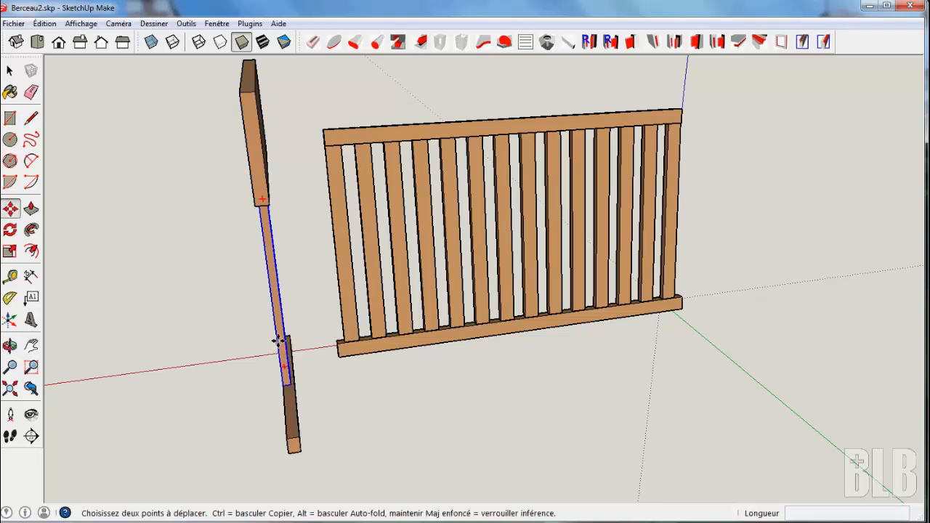
pyautogui.click(280, 340)
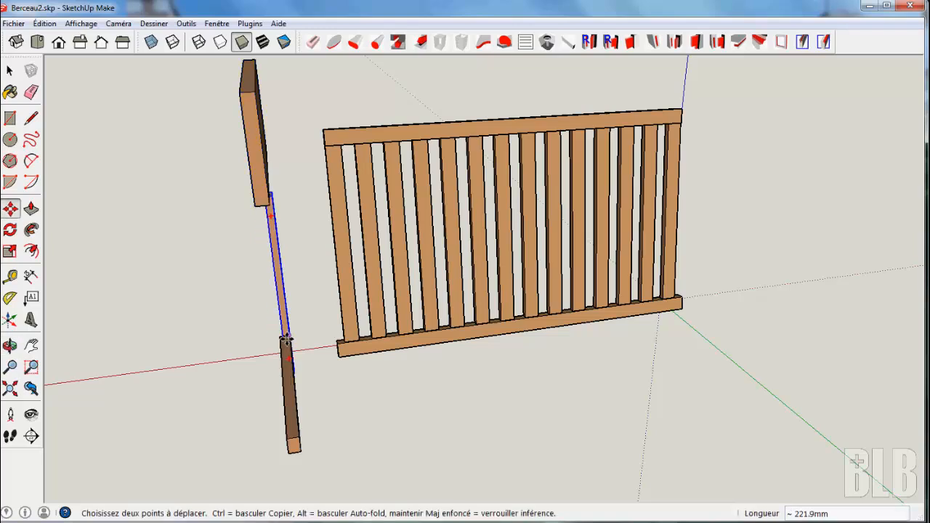
pyautogui.click(340, 328)
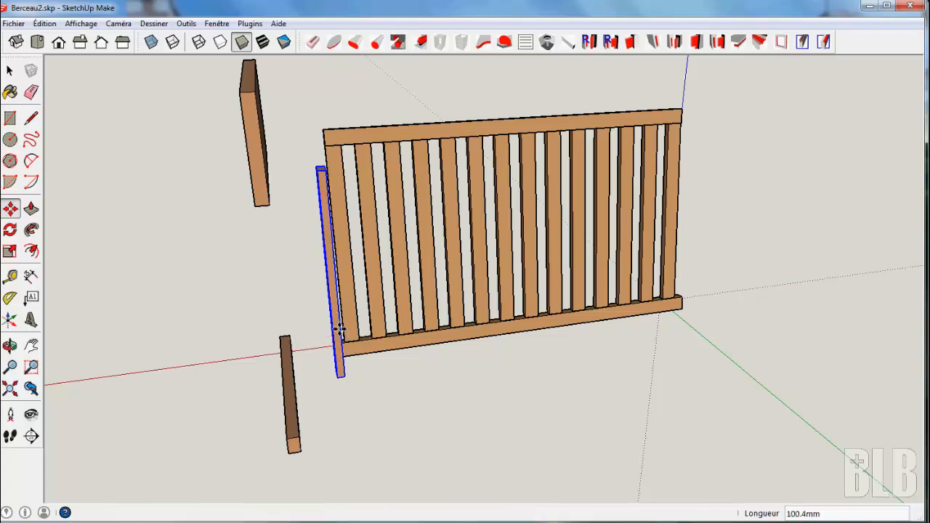
pyautogui.write('3')
pyautogui.press('Return')
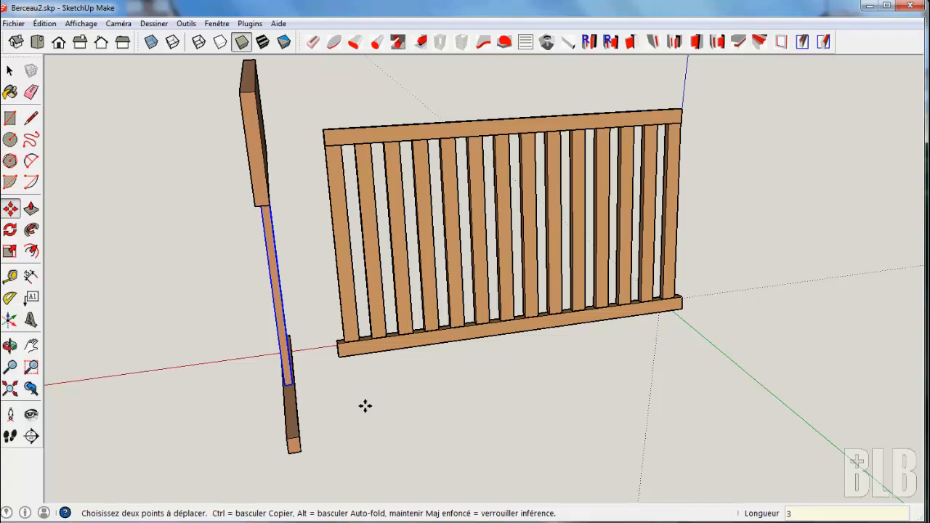
# Create a protractor guide at 8° from the bottom rail's vertical end edge, centred on its upper corner nearest the slatted side.
pyautogui.moveTo(554, 385); pyautogui.dragTo(724, 401, button='middle')
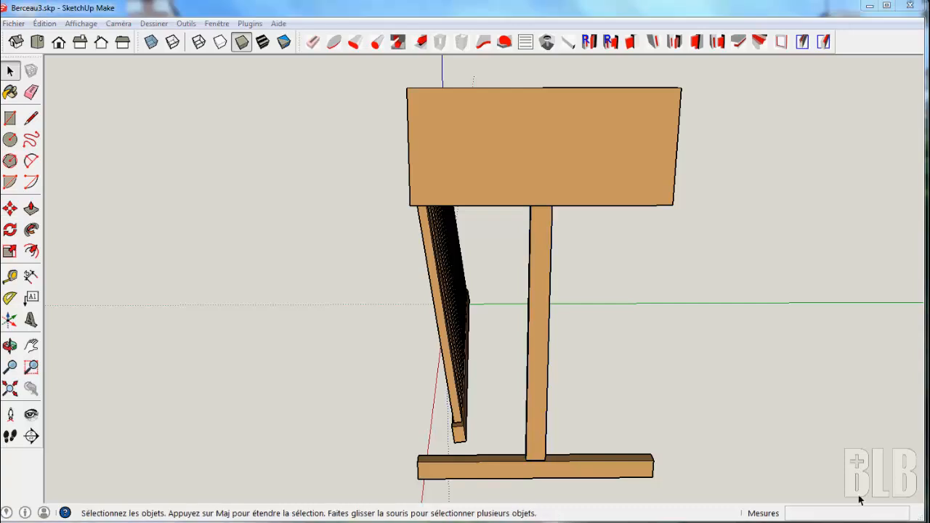
pyautogui.moveTo(735, 409); pyautogui.dragTo(661, 356, button='middle')
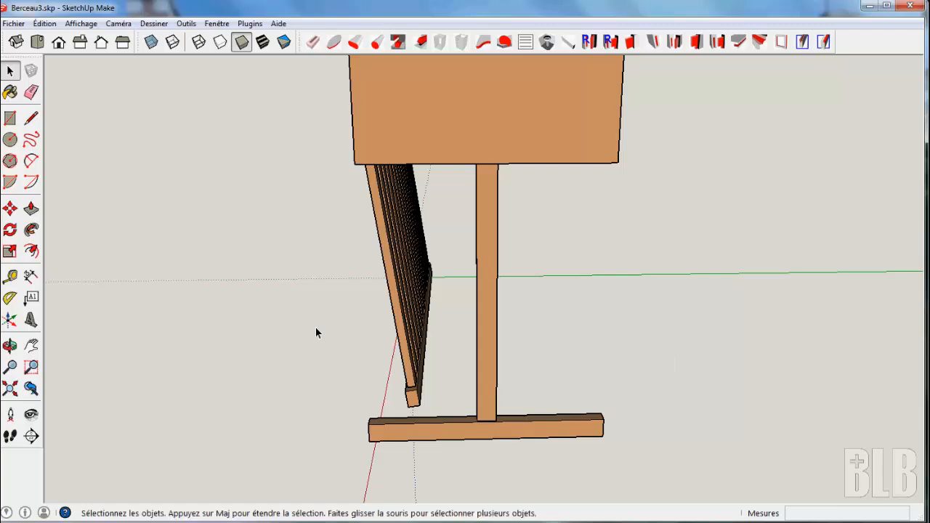
pyautogui.click(10, 298)
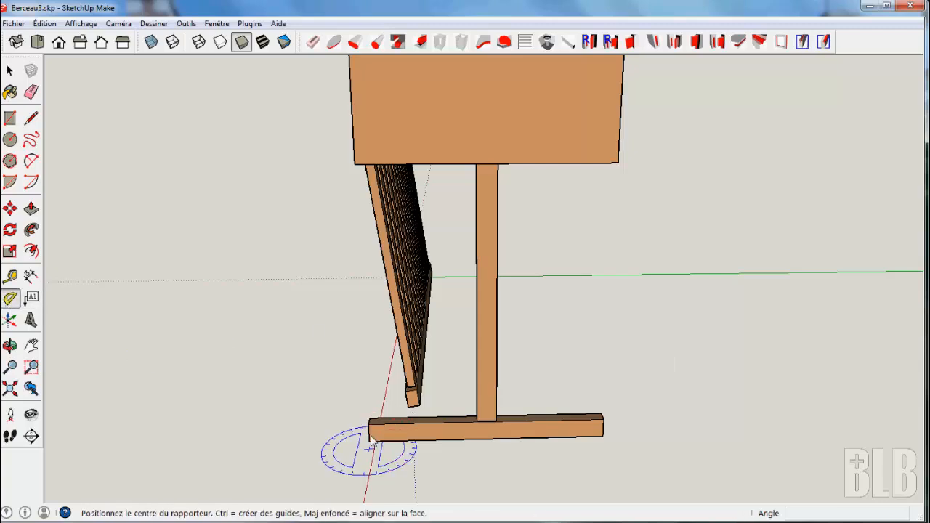
pyautogui.click(369, 426)
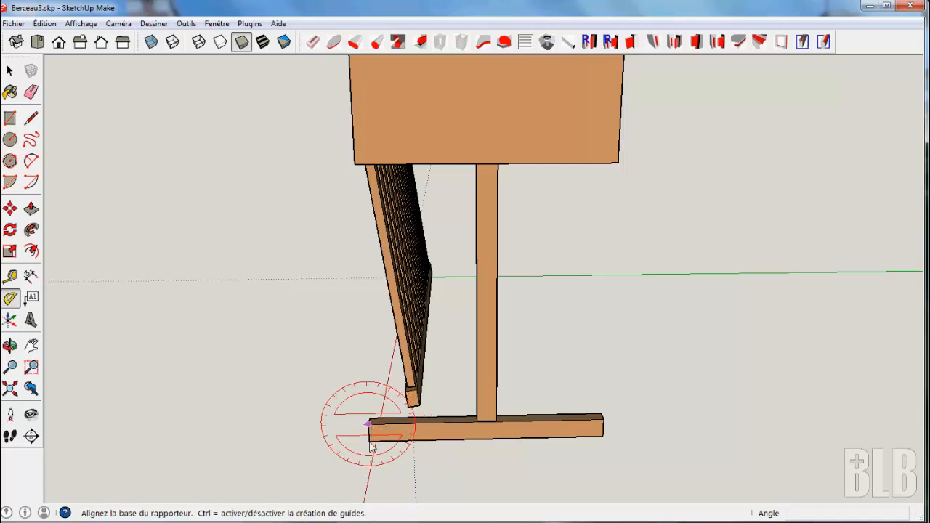
pyautogui.click(369, 440)
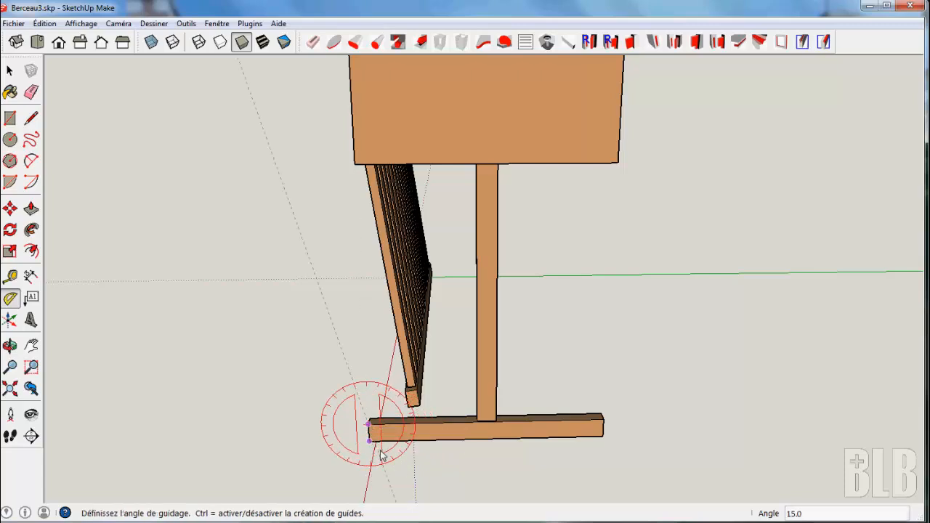
pyautogui.write('8')
pyautogui.press('Return')
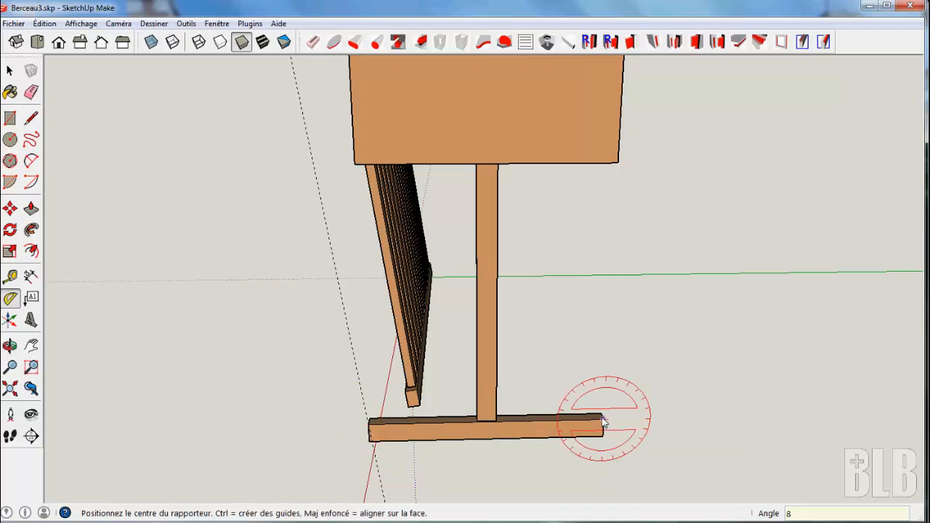
# Create a mirrored angled guide from the upper corner at the bottom rail's opposite end, leaning outward above the rail.
pyautogui.click(602, 419)
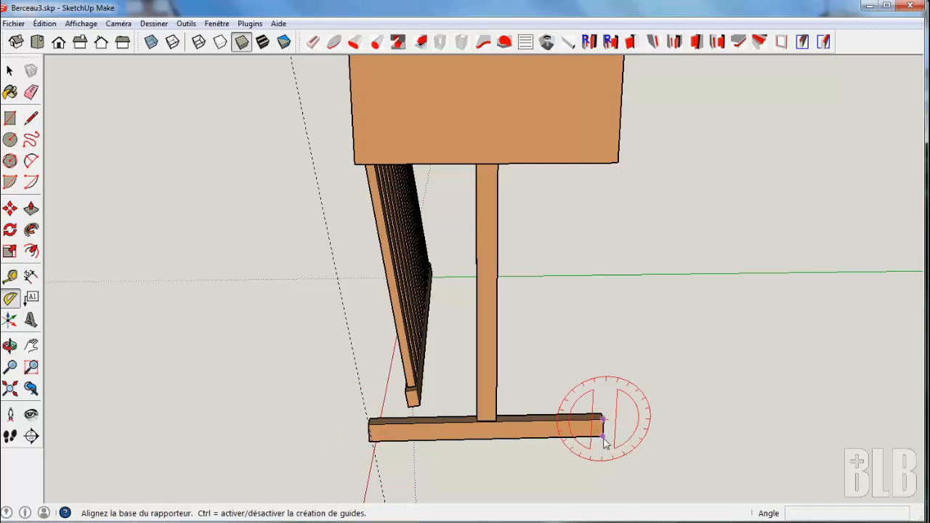
pyautogui.click(597, 455)
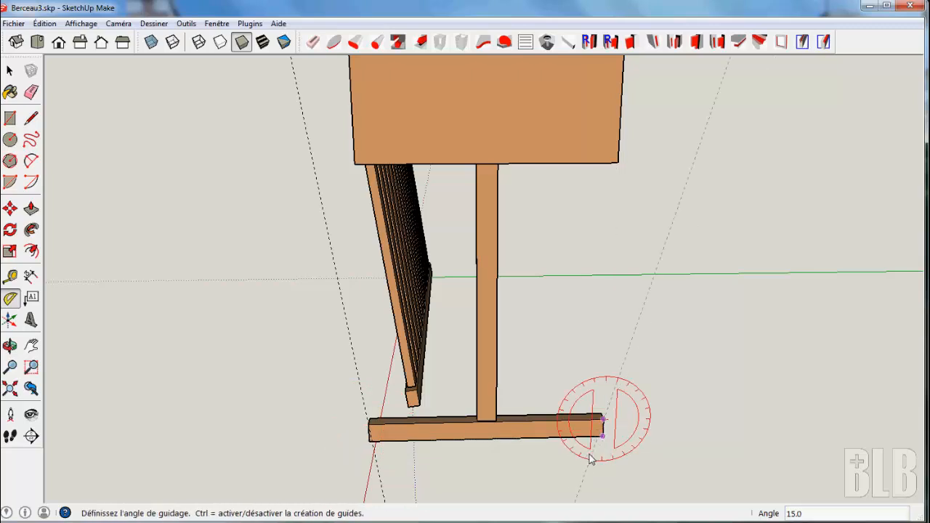
pyautogui.click(591, 456)
# Rotate a copy of the central end-panel slat about 7.3° around the intersection of the two angled guides, to the guide farther from the slatted side.
pyautogui.scroll(-3, 592, 457)
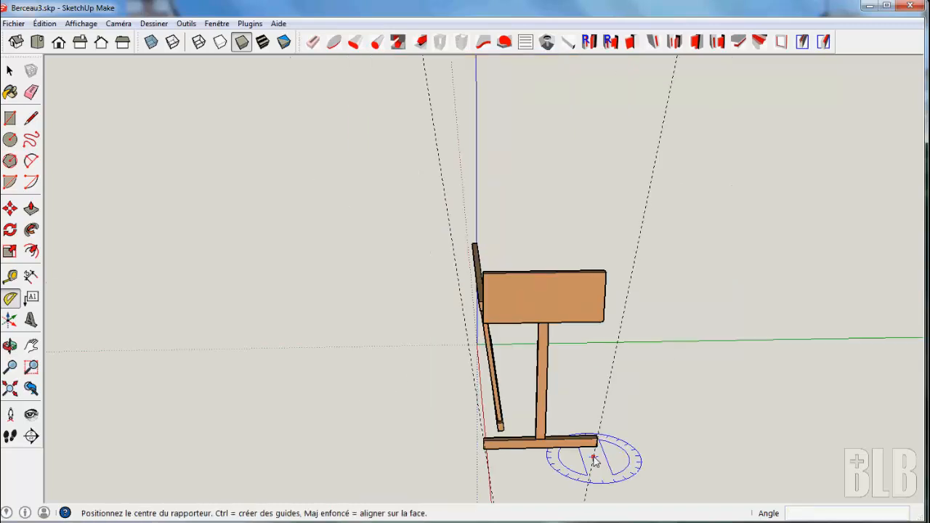
pyautogui.keyDown('shift'); pyautogui.moveTo(593, 459); pyautogui.dragTo(549, 167, button='middle'); pyautogui.keyUp('shift')
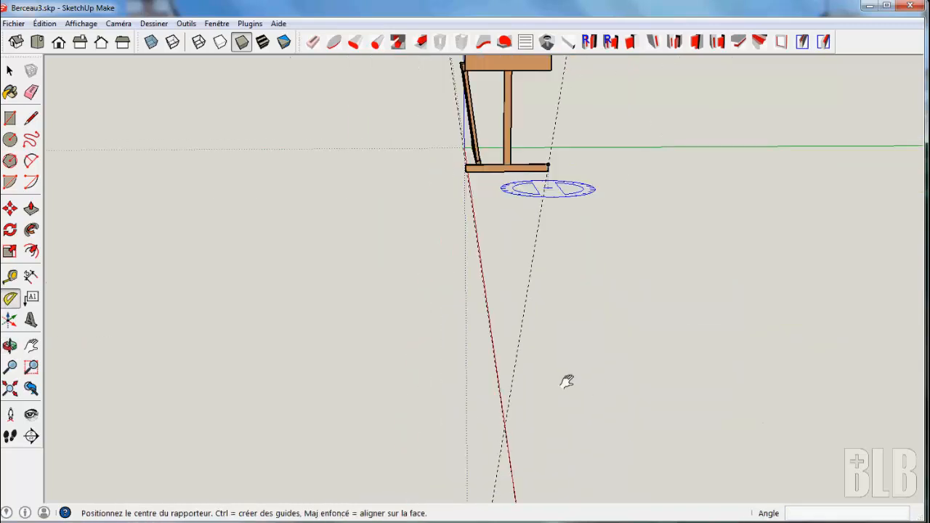
pyautogui.moveTo(567, 382); pyautogui.dragTo(569, 435, button='middle')
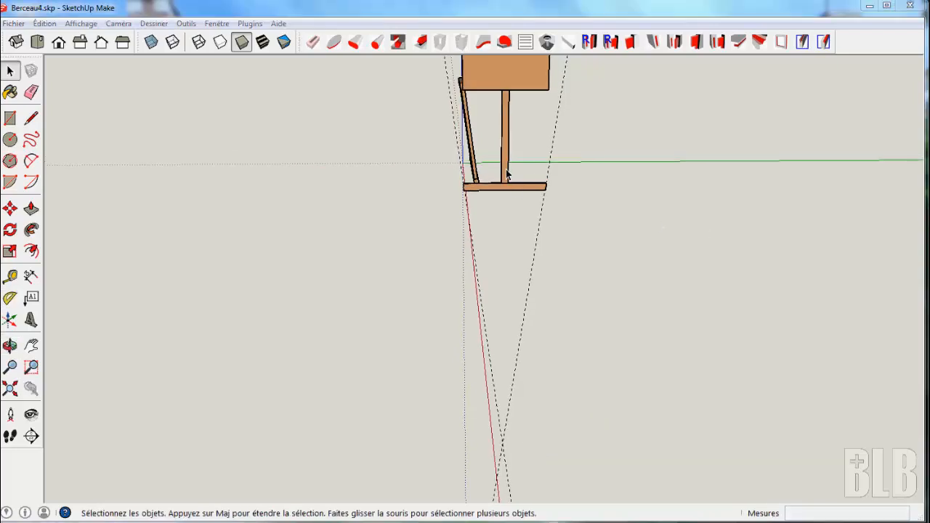
pyautogui.click(507, 174)
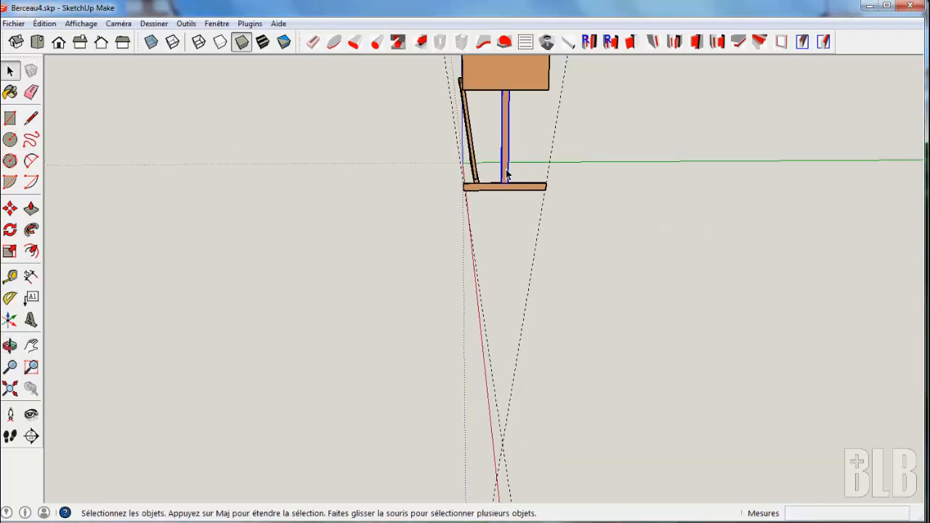
pyautogui.click(11, 230)
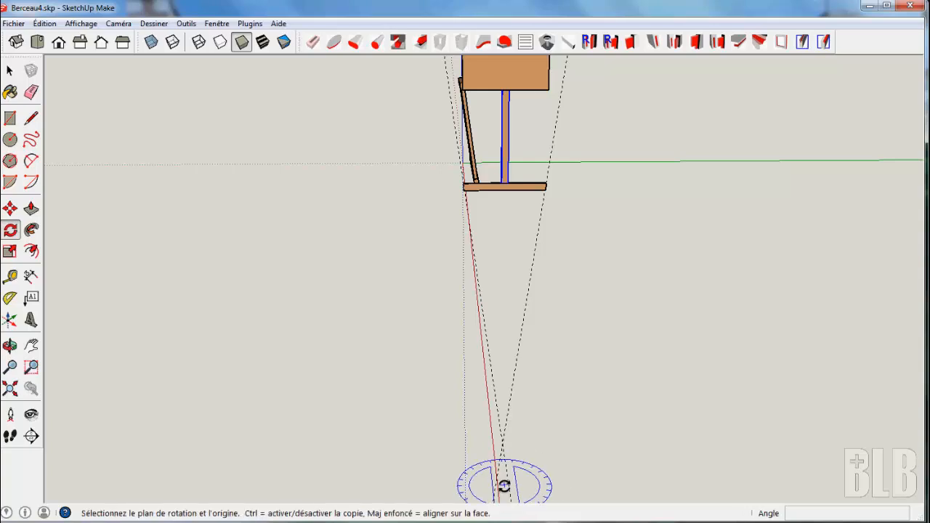
pyautogui.click(502, 444)
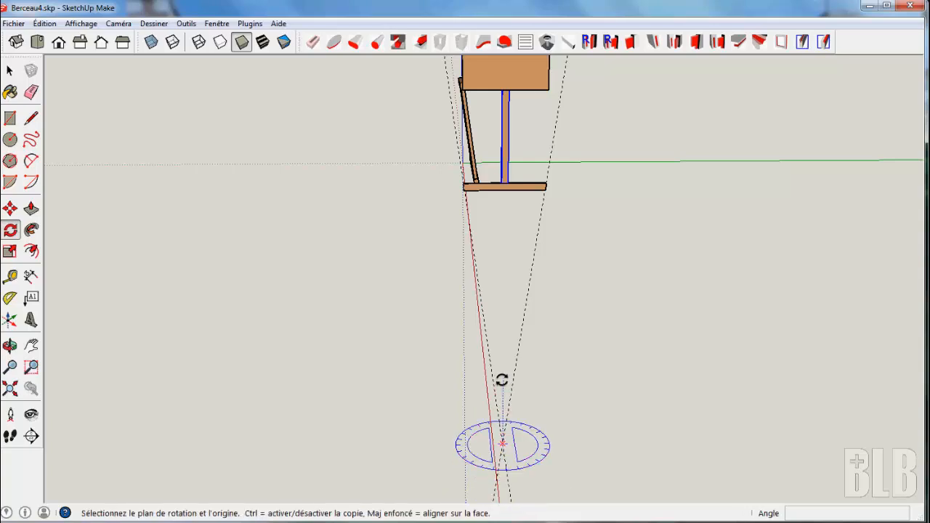
pyautogui.press('Right')
pyautogui.click(499, 389)
pyautogui.scroll(3, 498, 240)
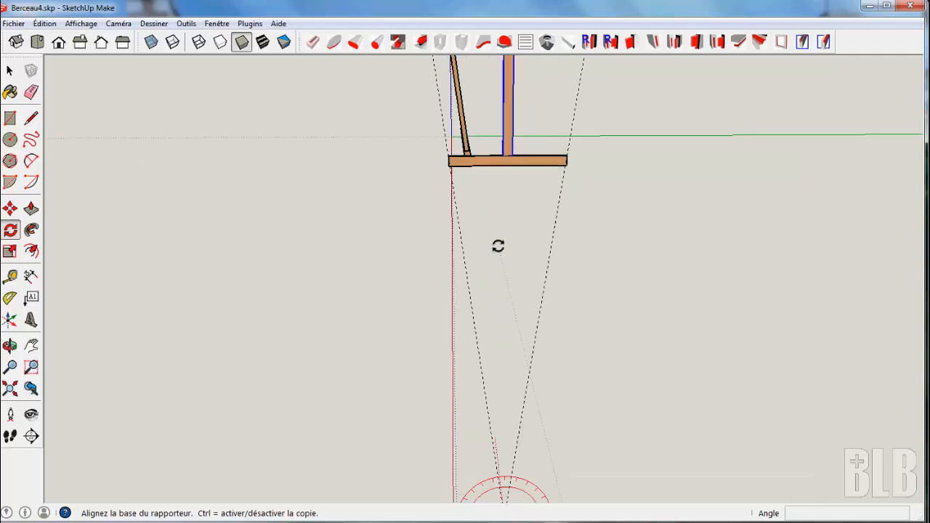
pyautogui.moveTo(515, 213); pyautogui.dragTo(487, 355, button='middle')
pyautogui.scroll(3, 496, 317)
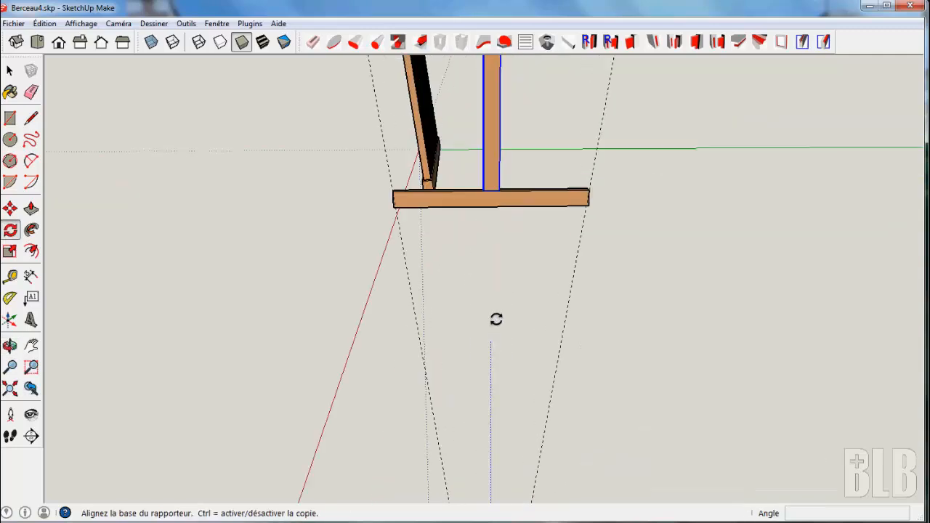
pyautogui.click(508, 120)
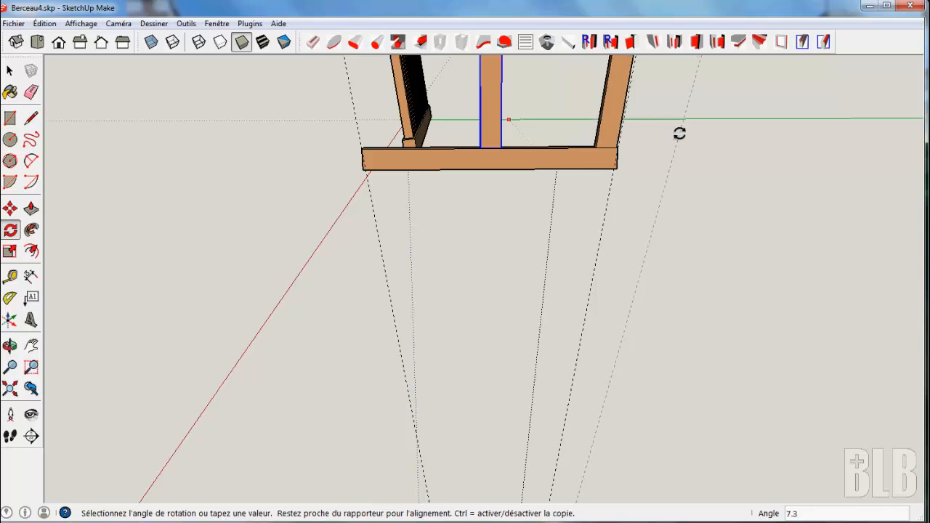
pyautogui.click(680, 133)
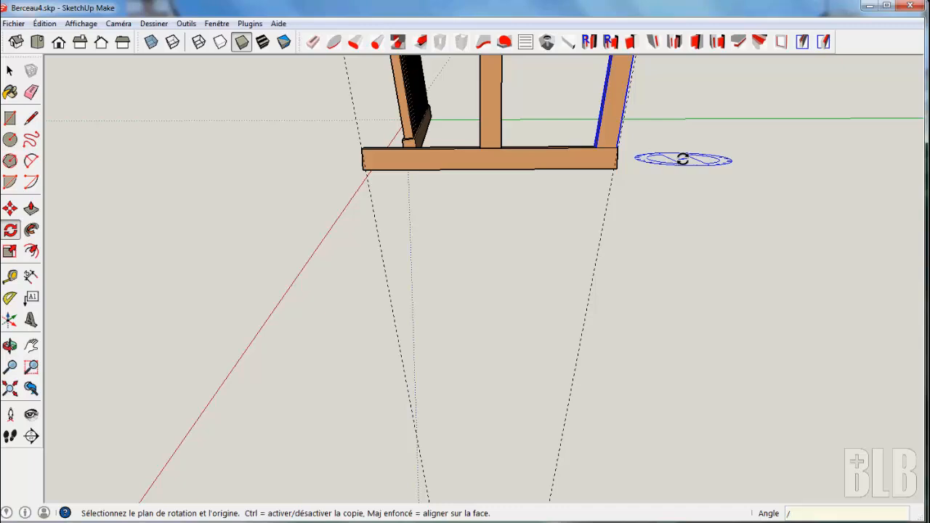
# Divide the rotated slat copy by 3 (/3) to space intermediate slats evenly between the central and outermost ones.
pyautogui.press('Return')
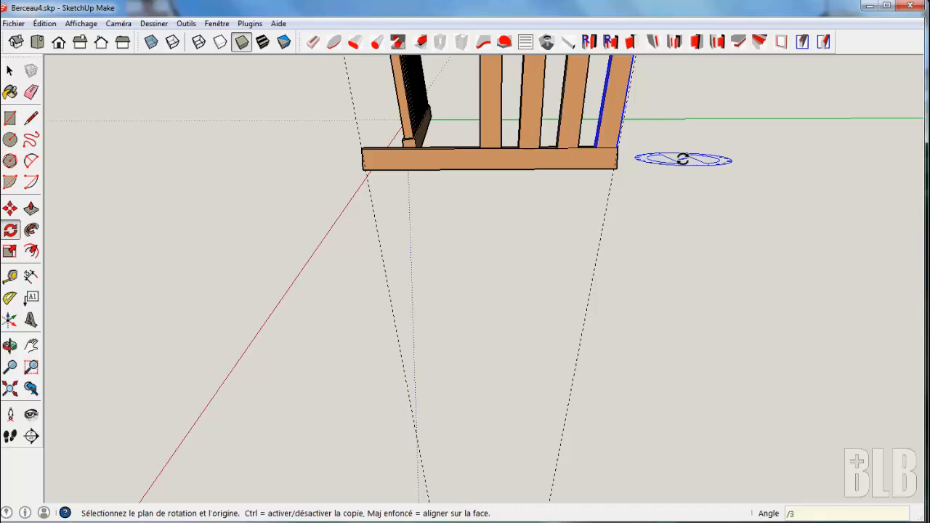
pyautogui.moveTo(670, 166)
pyautogui.mouseDown(button='middle')
pyautogui.moveTo(647, 453)
pyautogui.moveTo(656, 434)
pyautogui.moveTo(645, 418)
pyautogui.mouseUp(button='middle')
pyautogui.press('space')
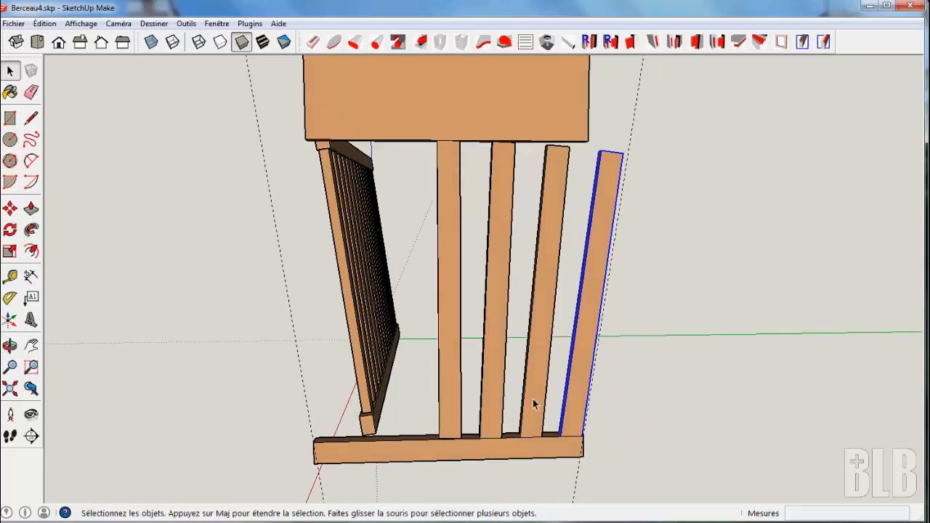
# Make each of the three tilted end-panel slats a unique component.
pyautogui.click(490, 380)
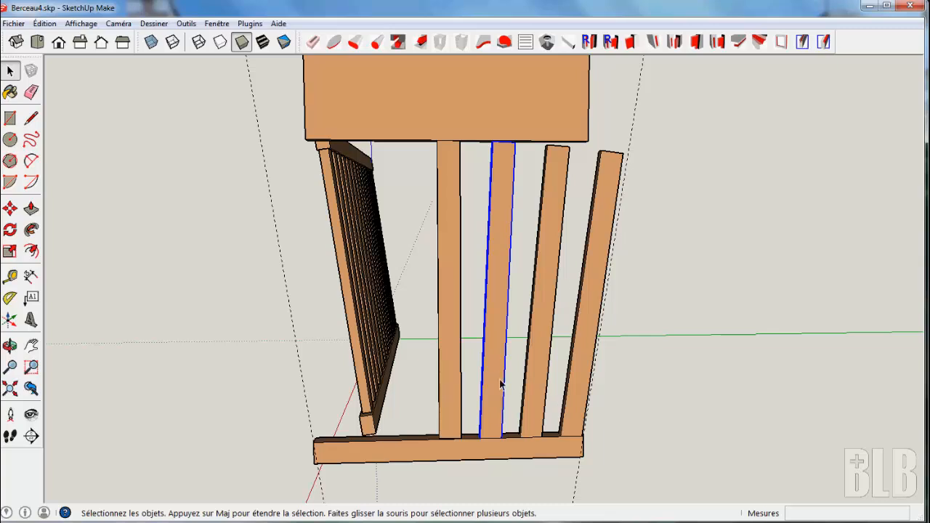
pyautogui.rightClick(499, 385)
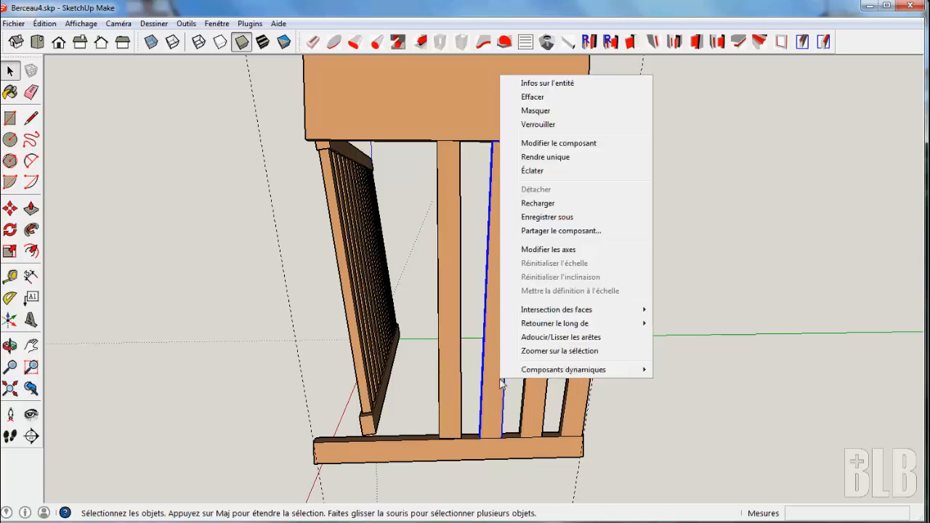
pyautogui.click(545, 158)
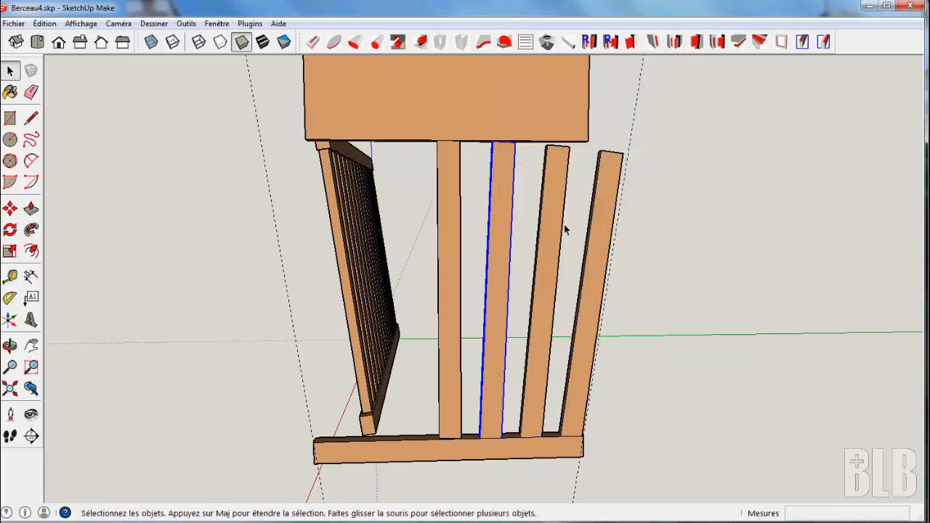
pyautogui.click(554, 233)
pyautogui.rightClick(555, 229)
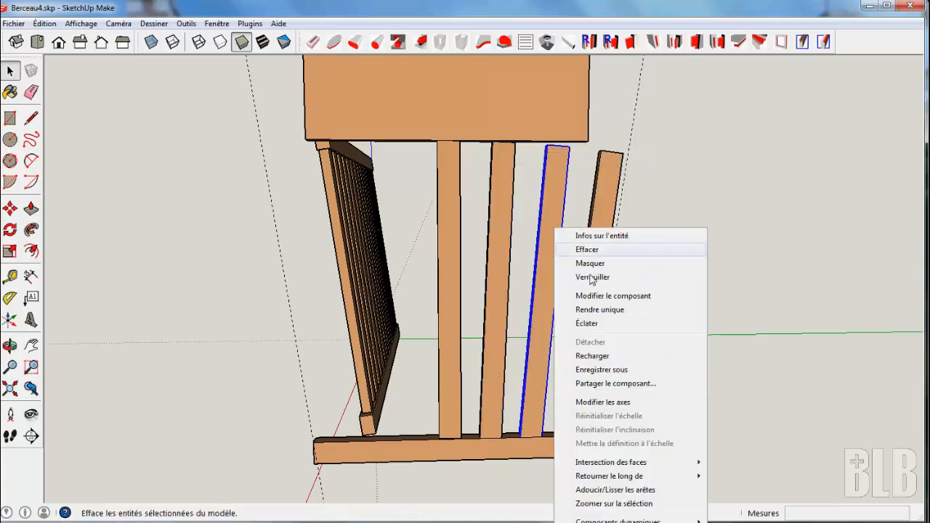
pyautogui.click(599, 311)
pyautogui.click(597, 314)
pyautogui.rightClick(598, 312)
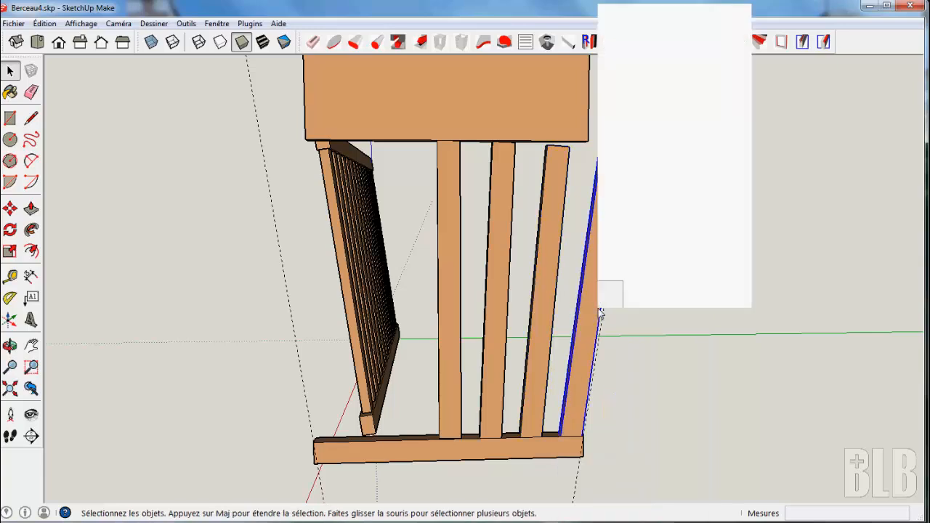
pyautogui.click(644, 86)
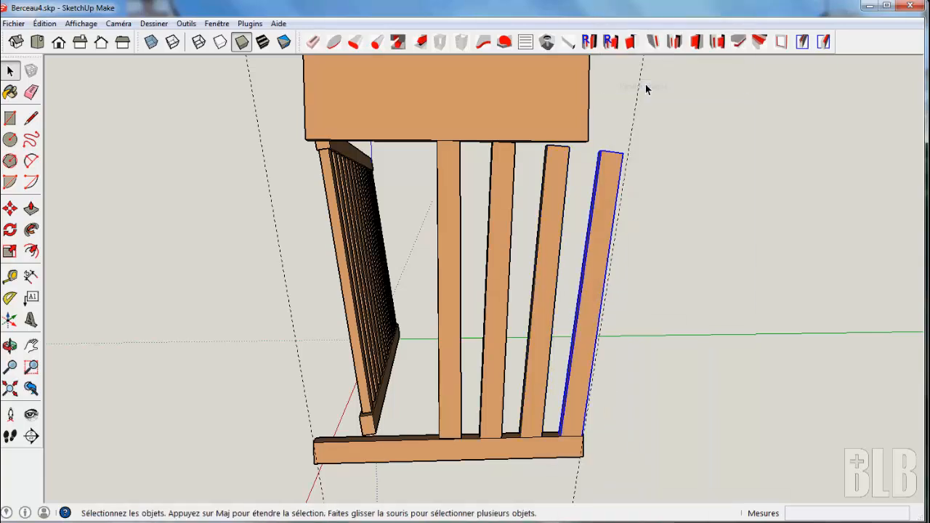
# Copy the central slat and the three tilted slats together about 47.6 mm toward the slatted side.
pyautogui.click(461, 346)
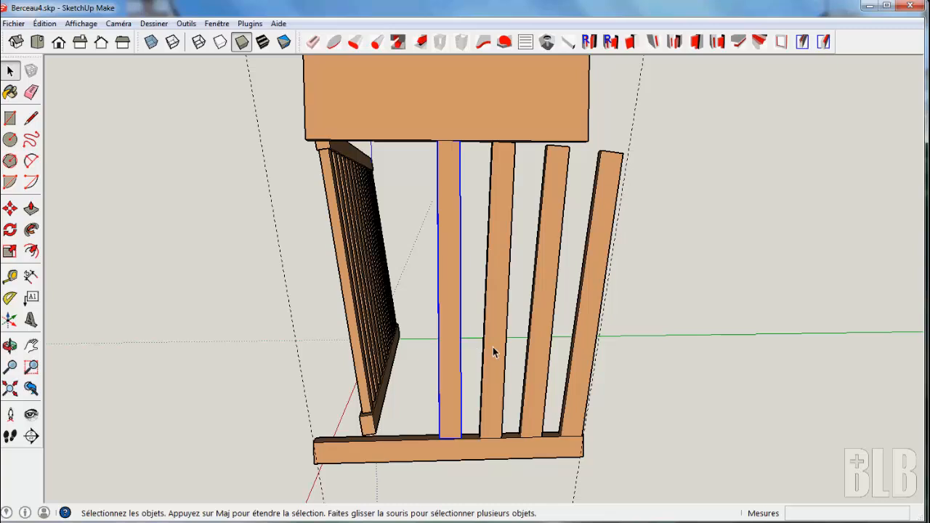
pyautogui.keyDown('shift'); pyautogui.click(493, 352); pyautogui.keyUp('shift')
pyautogui.keyDown('shift'); pyautogui.click(537, 355); pyautogui.keyUp('shift')
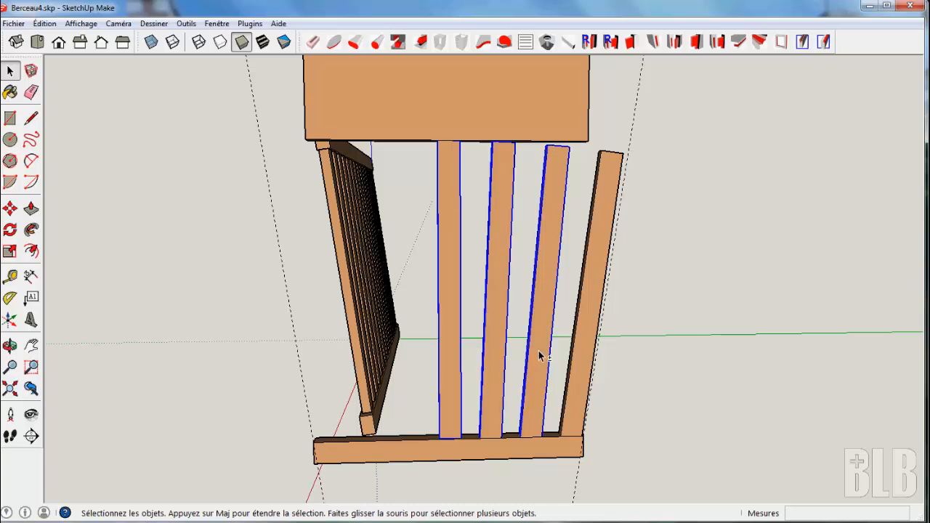
pyautogui.keyDown('shift'); pyautogui.click(592, 358); pyautogui.keyUp('shift')
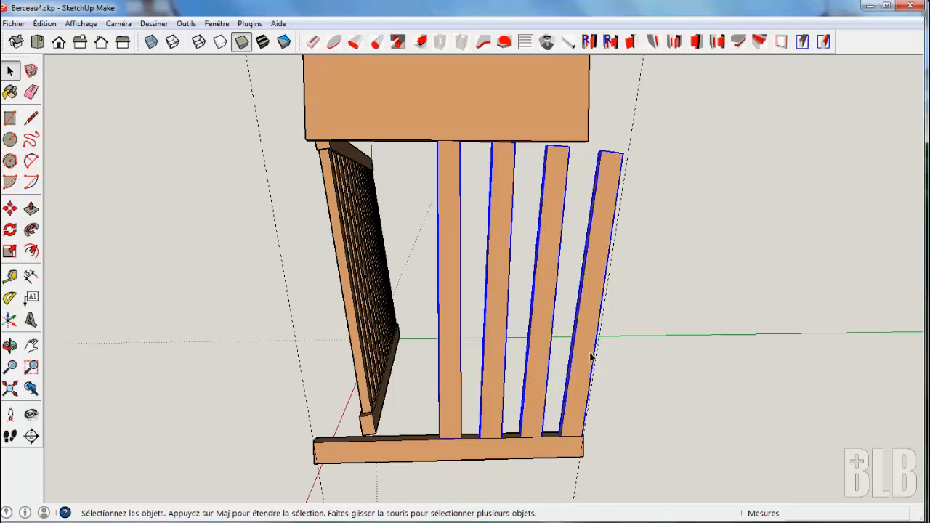
pyautogui.press('m')
pyautogui.moveTo(588, 350); pyautogui.dragTo(601, 399, button='middle')
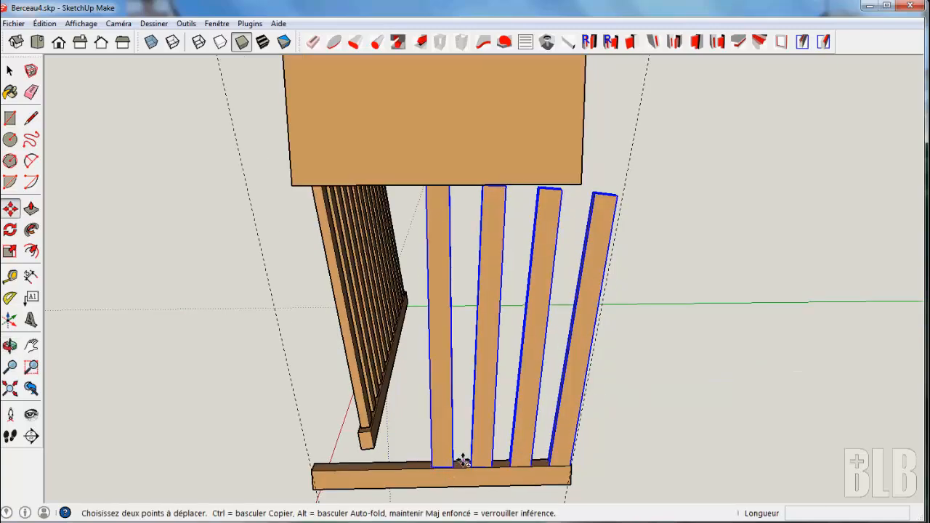
pyautogui.scroll(2, 463, 461)
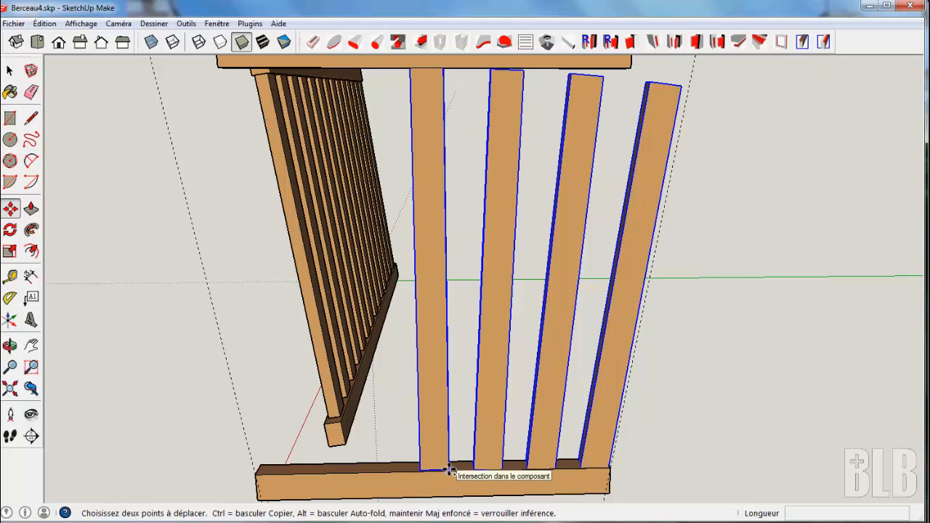
pyautogui.press('ctrl')
pyautogui.click(449, 471)
pyautogui.click(409, 407)
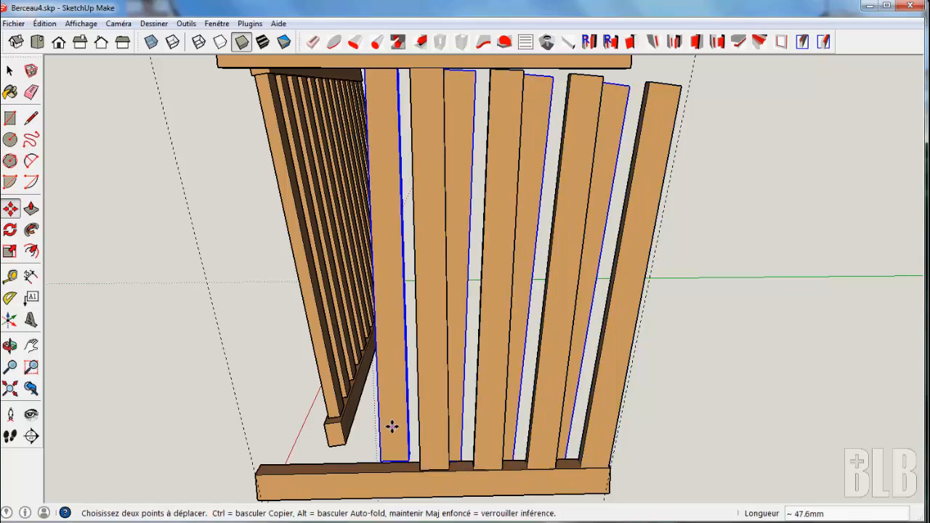
# Flip the four copied slats along the green axis.
pyautogui.rightClick(392, 427)
pyautogui.moveTo(451, 377)
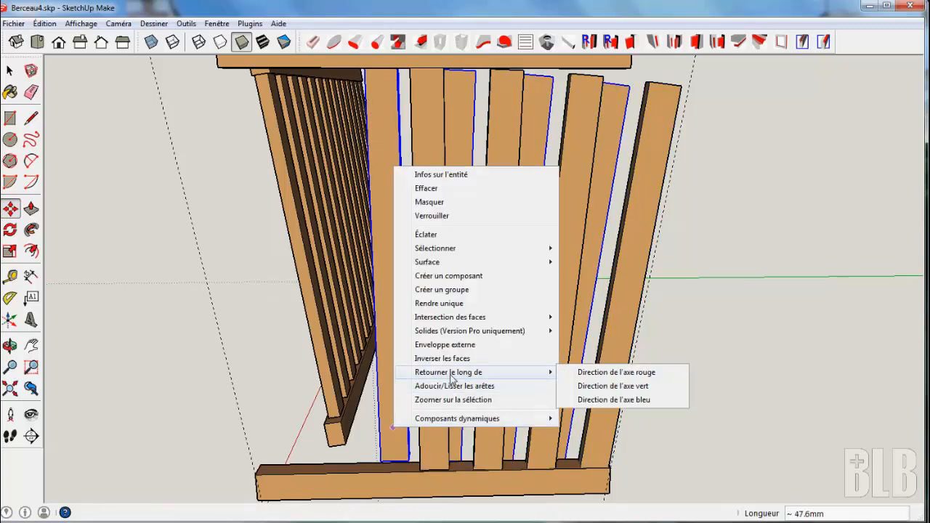
pyautogui.click(611, 393)
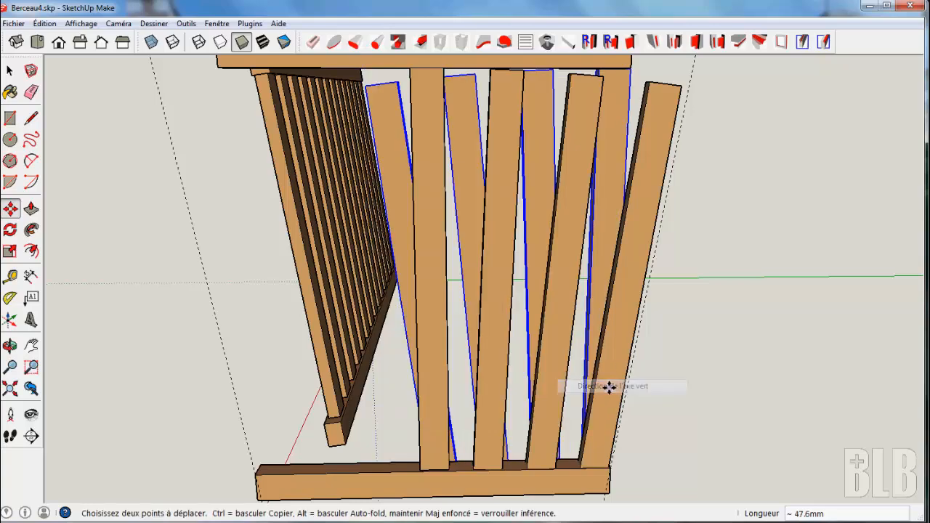
# Move the flipped slats by the lower corner of their vertical slat onto the matching corner of the original central slat.
pyautogui.moveTo(663, 440); pyautogui.dragTo(550, 409, button='middle')
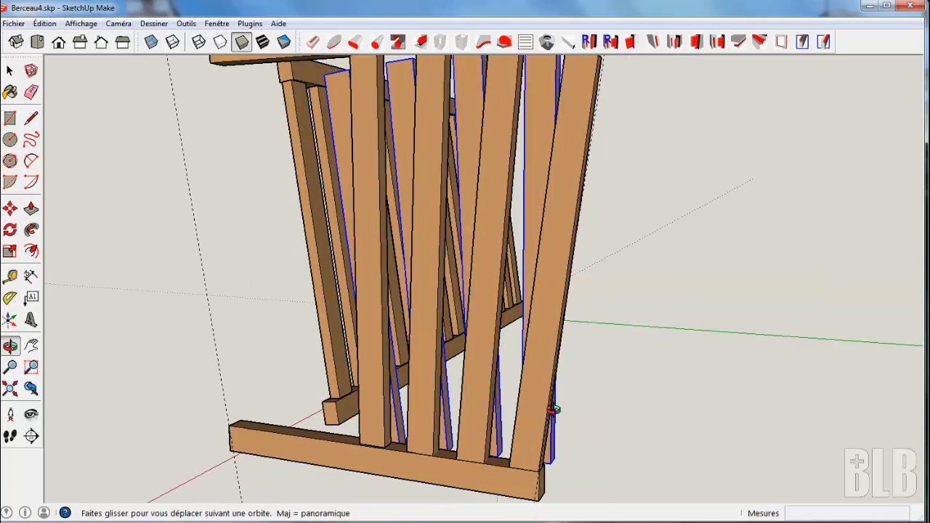
pyautogui.press('m')
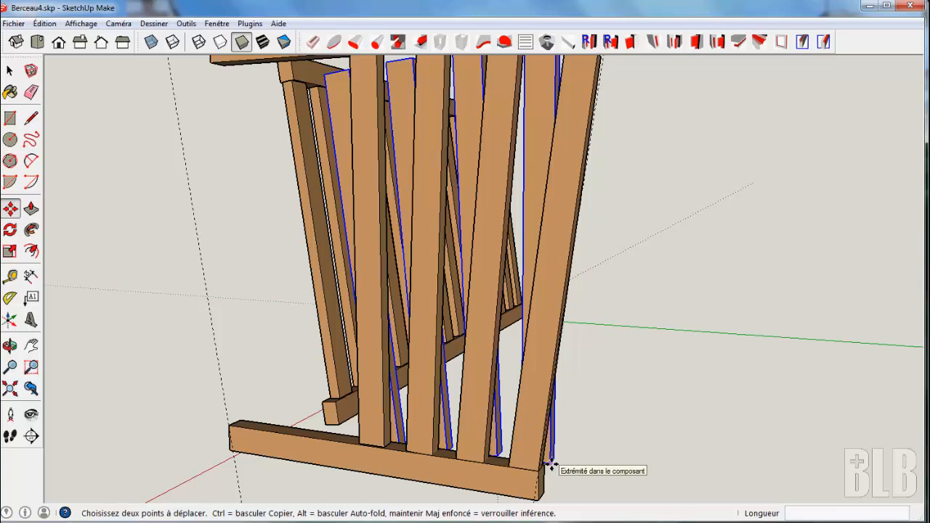
pyautogui.click(550, 463)
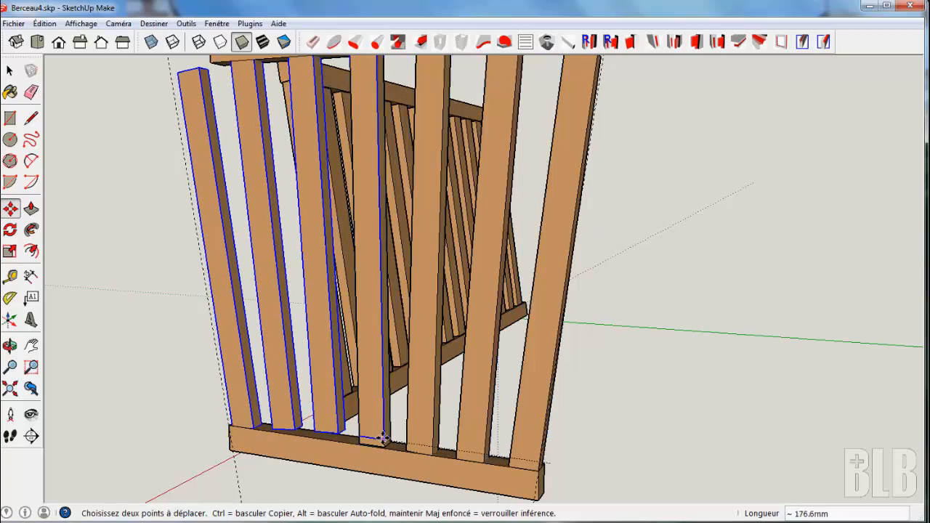
pyautogui.click(382, 444)
# Shift the mirrored slats 3 mm back from the bottom rail's front face to line up with the original slats.
pyautogui.scroll(2, 382, 445)
pyautogui.scroll(1, 380, 436)
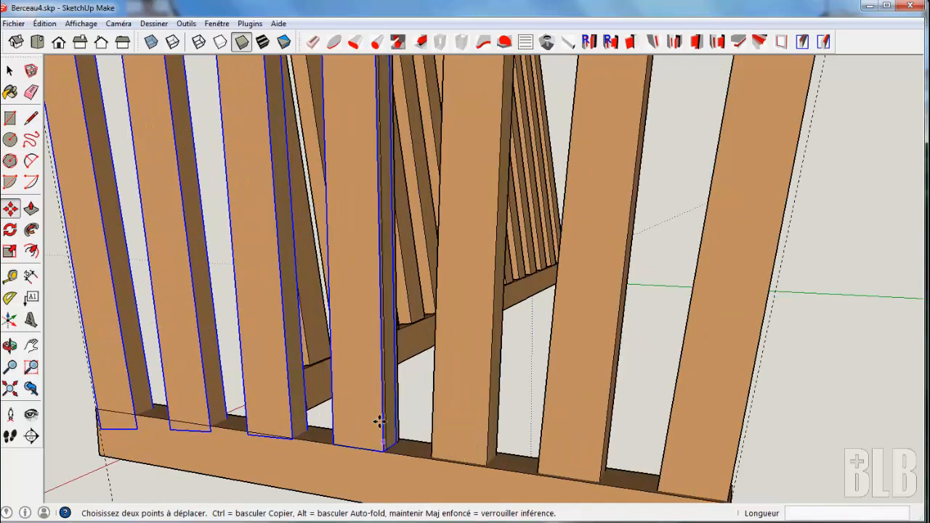
pyautogui.moveTo(378, 428); pyautogui.dragTo(408, 472, button='middle')
pyautogui.click(408, 472)
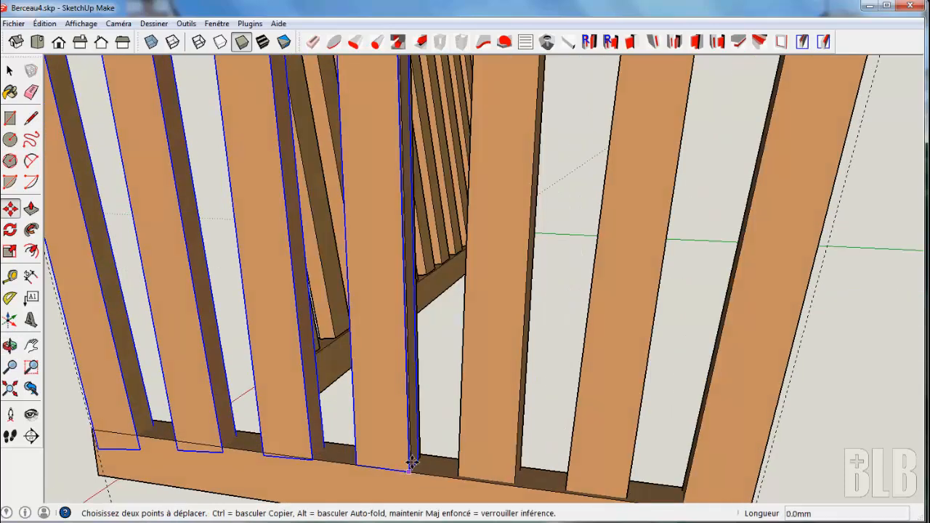
pyautogui.click(412, 466)
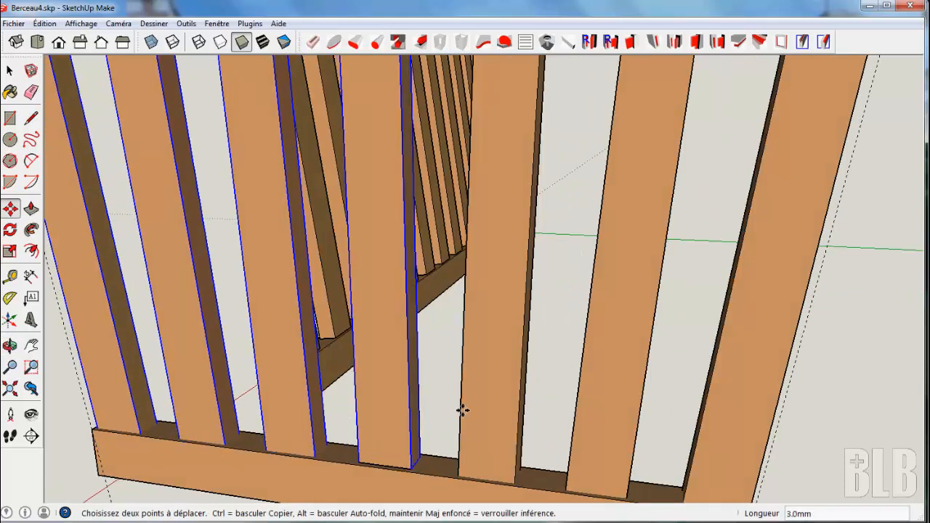
# Delete the duplicate slat overlapping the central slat of the end panel.
pyautogui.keyDown('shift'); pyautogui.moveTo(586, 326); pyautogui.dragTo(656, 365, button='middle'); pyautogui.keyUp('shift')
pyautogui.click(655, 366)
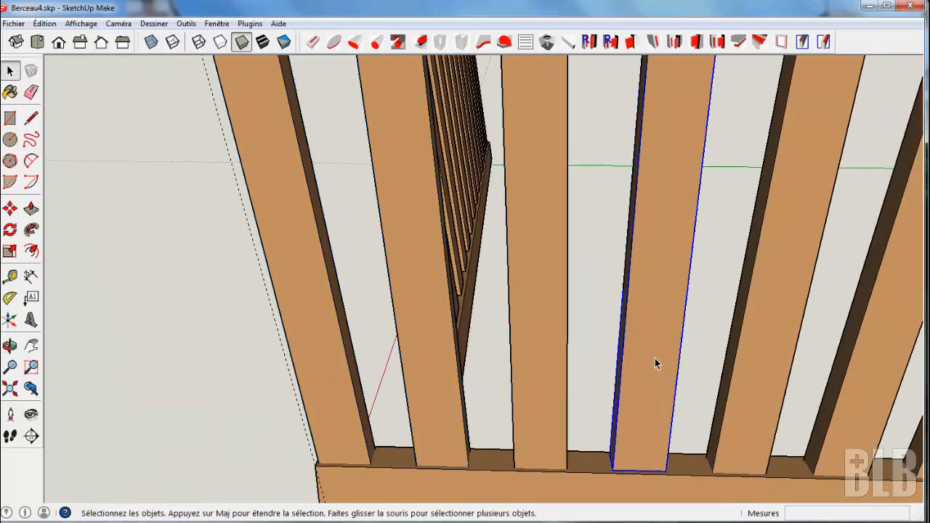
pyautogui.press('Delete')
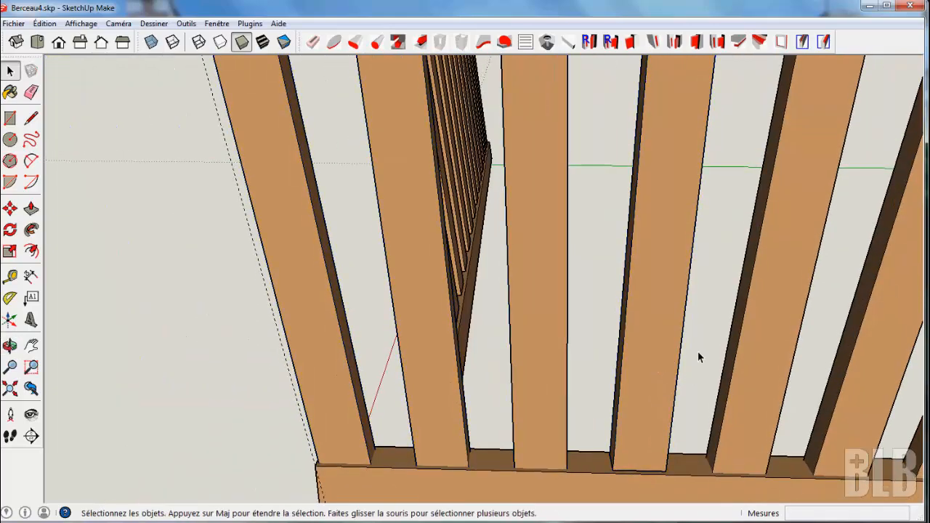
pyautogui.keyDown('shift'); pyautogui.moveTo(698, 355); pyautogui.dragTo(577, 278, button='middle'); pyautogui.keyUp('shift')
pyautogui.scroll(-6, 576, 279)
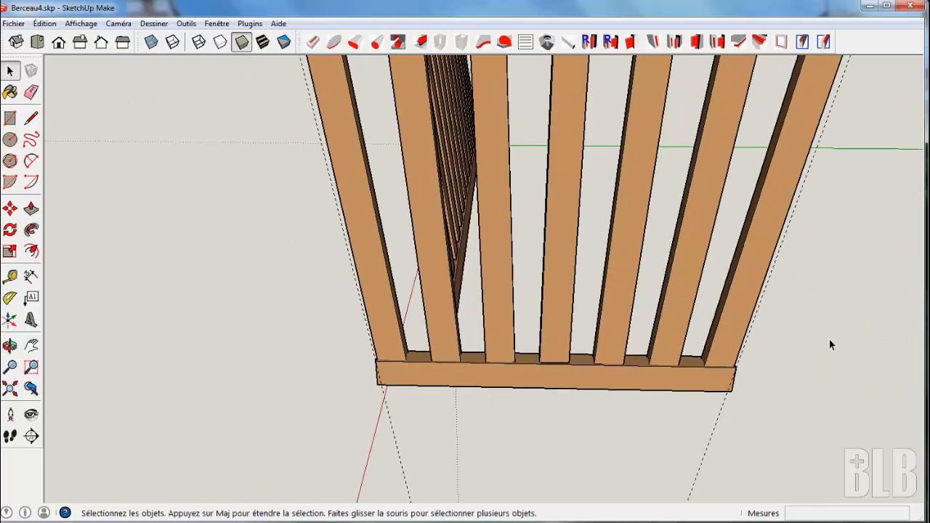
# Delete all the construction guides around the end panel.
pyautogui.moveTo(830, 345); pyautogui.dragTo(707, 380, button='middle')
pyautogui.scroll(-3, 709, 379)
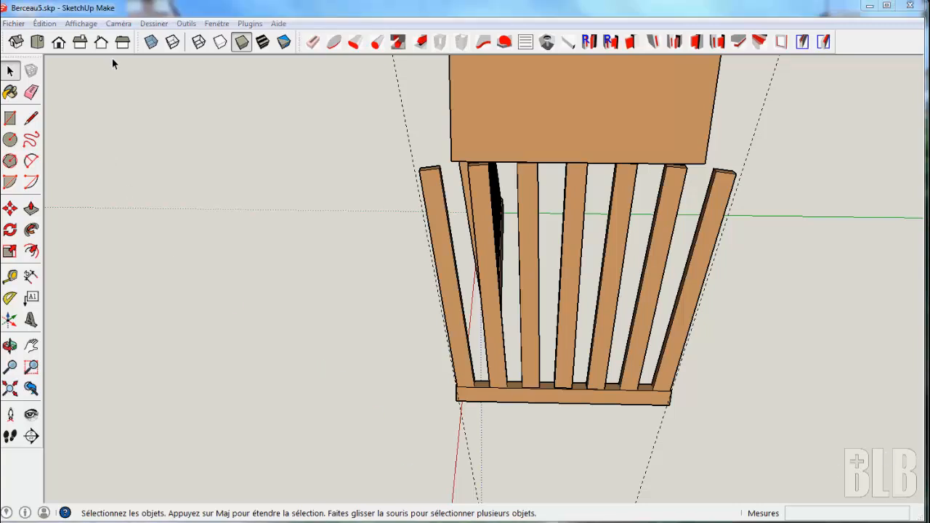
pyautogui.click(45, 23)
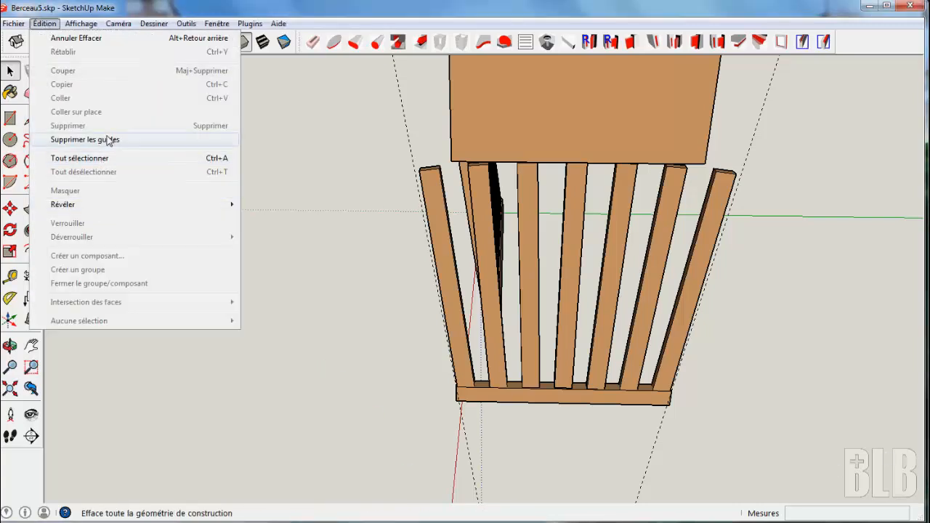
pyautogui.click(109, 140)
# Lengthen the two outermost slat components of the end panel upward by about 46 mm with Push/Pull.
pyautogui.moveTo(804, 324); pyautogui.dragTo(612, 368, button='middle')
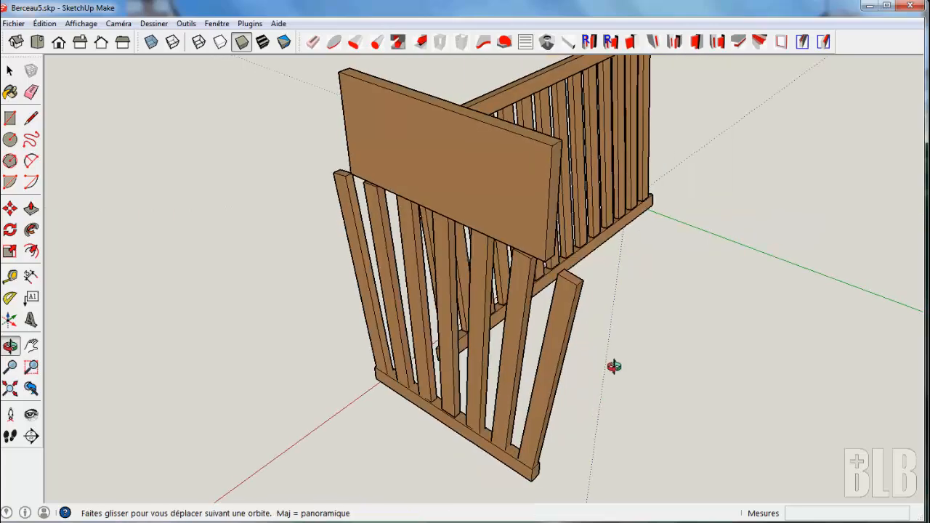
pyautogui.doubleClick(563, 338)
pyautogui.moveTo(650, 326); pyautogui.dragTo(629, 373, button='middle')
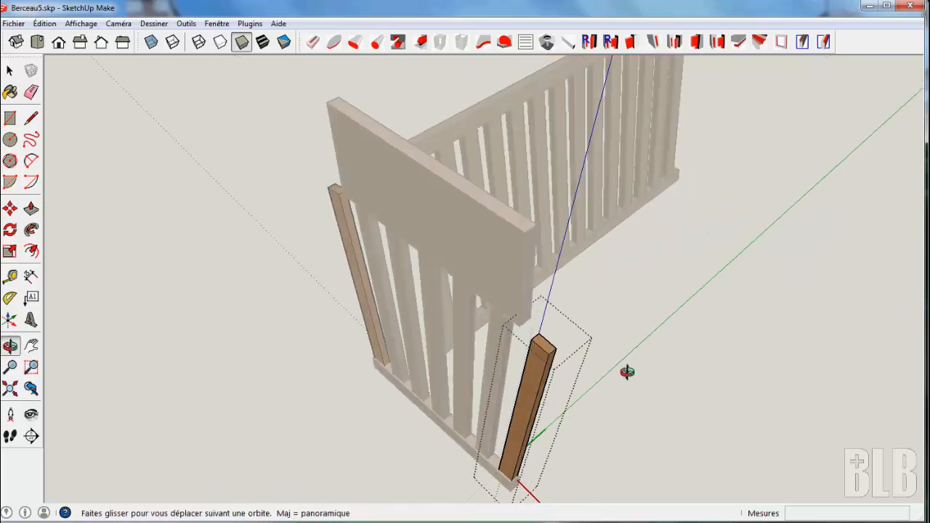
pyautogui.press('p')
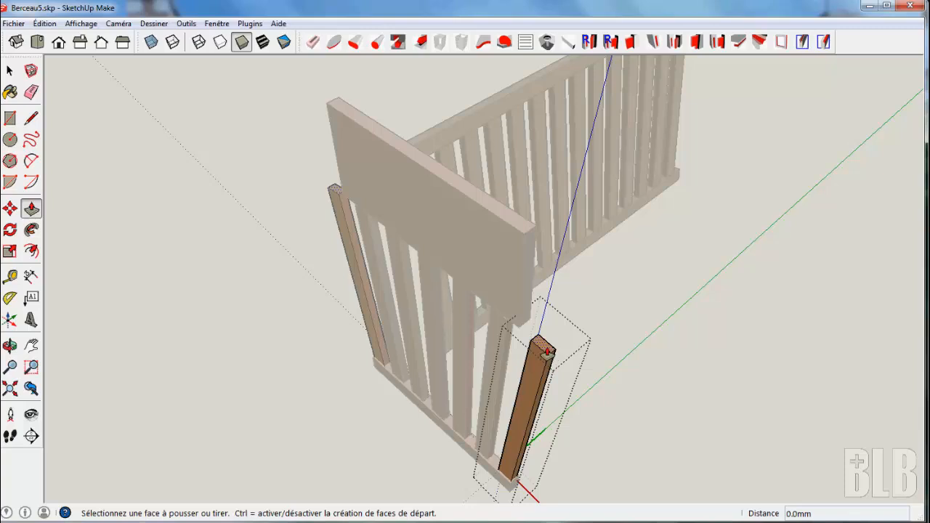
pyautogui.click(546, 343)
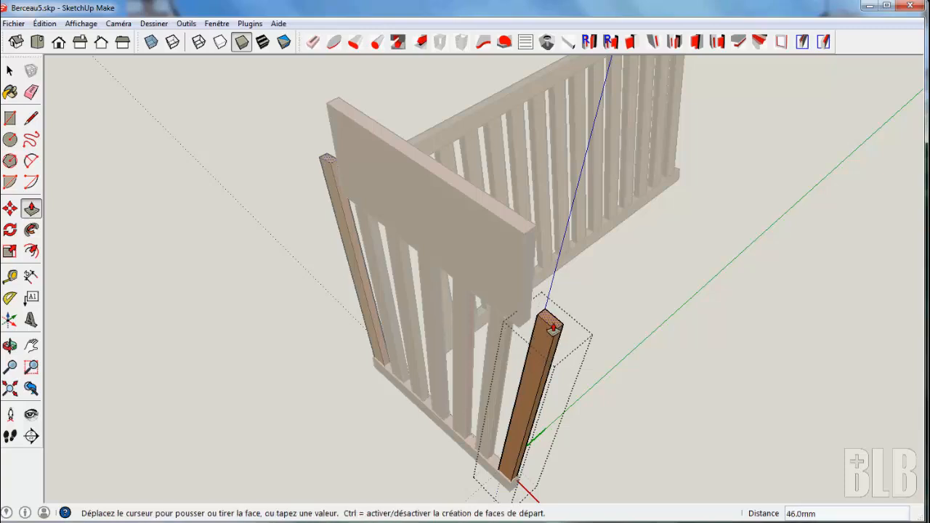
pyautogui.click(550, 323)
pyautogui.moveTo(517, 363); pyautogui.dragTo(626, 365, button='middle')
pyautogui.press('space')
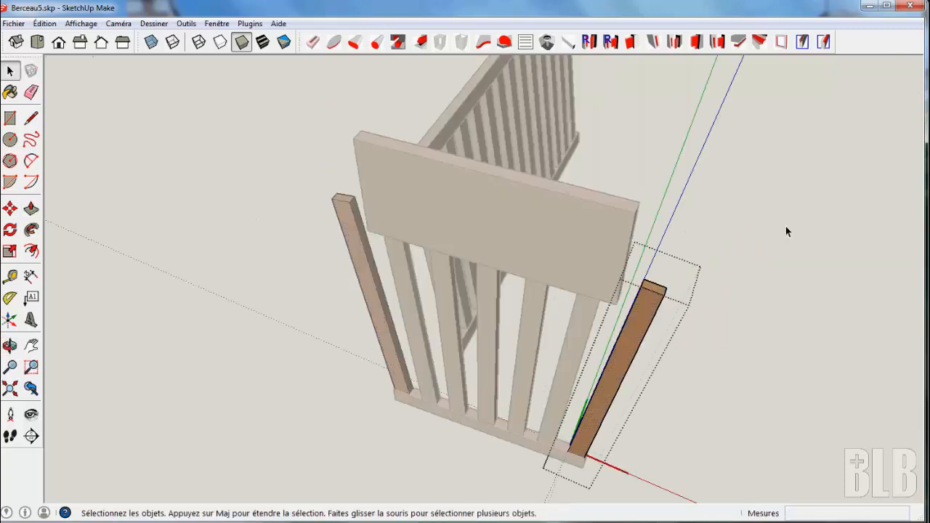
pyautogui.click(786, 226)
# Hide the end panel's wide top board and lengthen the second slats in from each side upward with Push/Pull.
pyautogui.rightClick(619, 229)
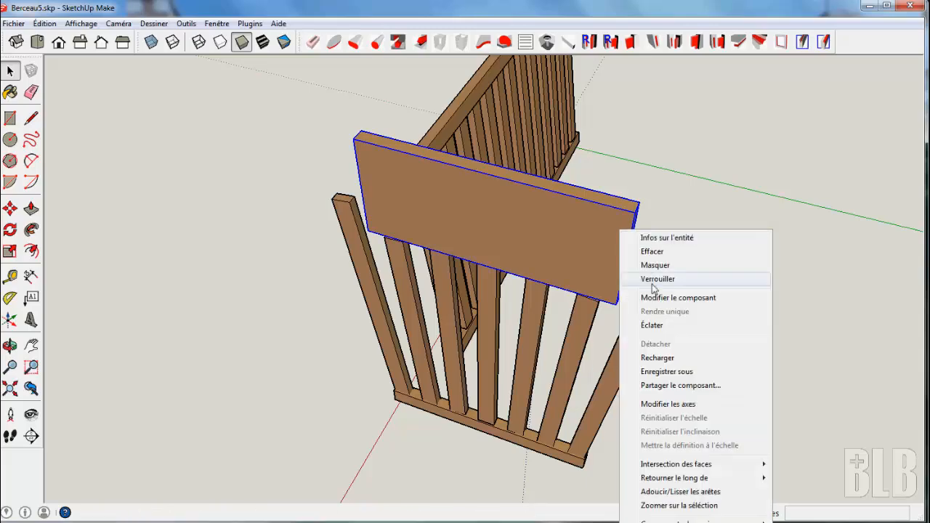
pyautogui.click(741, 264)
pyautogui.moveTo(755, 255); pyautogui.dragTo(686, 298, button='middle')
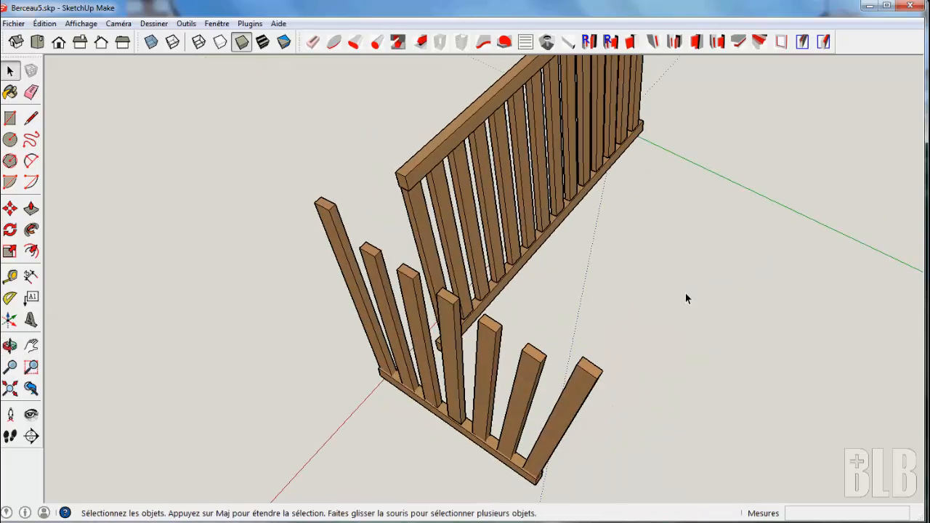
pyautogui.tripleClick(539, 358)
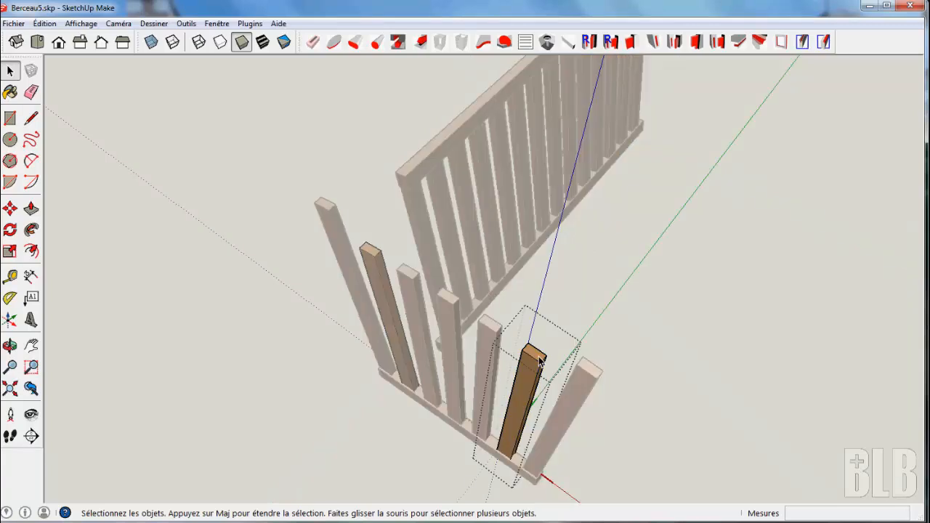
pyautogui.press('p')
pyautogui.click(539, 358)
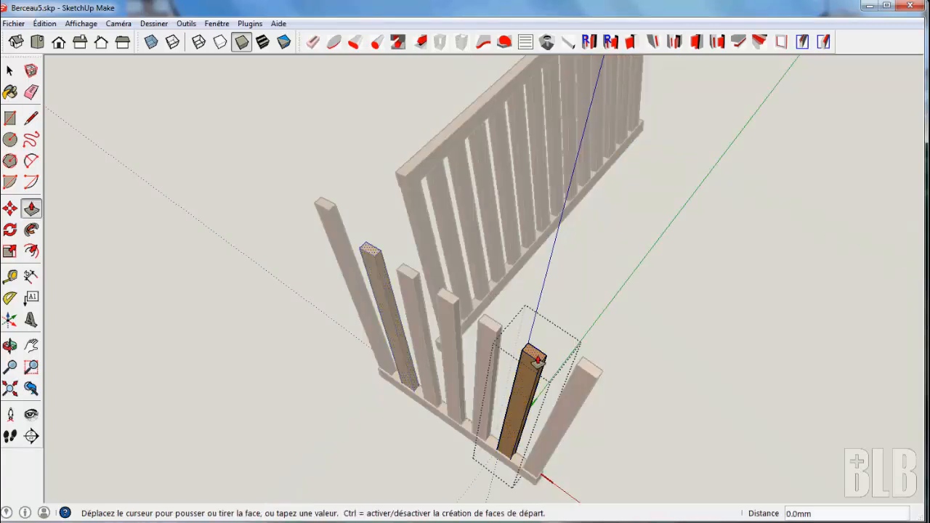
pyautogui.click(547, 337)
pyautogui.press('space')
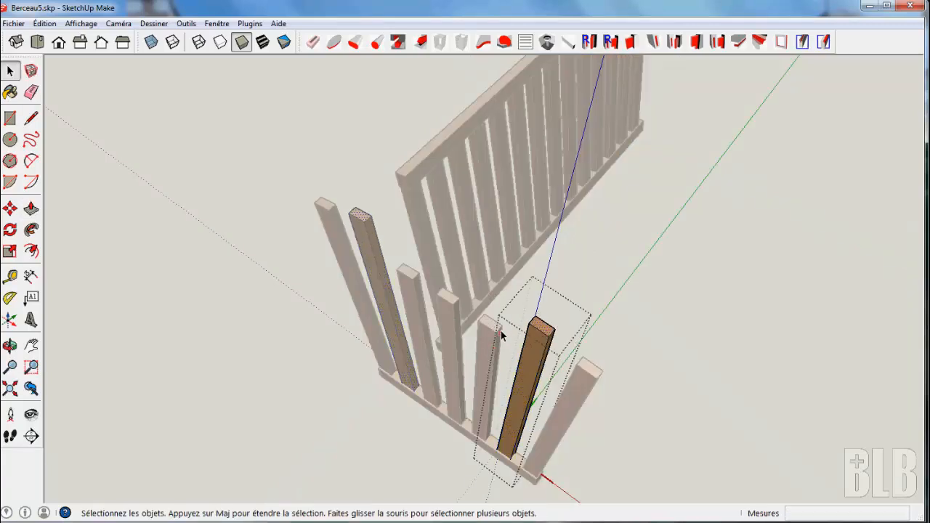
pyautogui.click(613, 260)
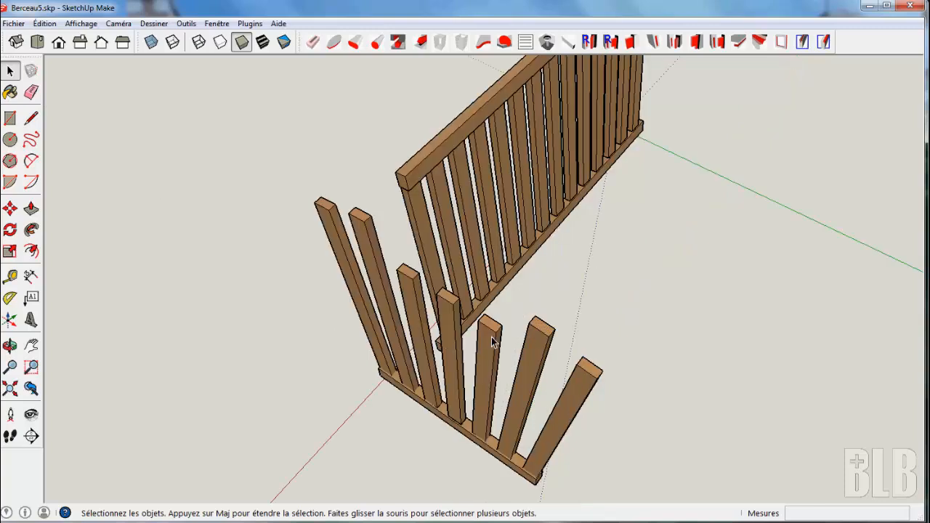
# Lengthen the two slats flanking the central slat slightly upward with Push/Pull.
pyautogui.click(494, 330)
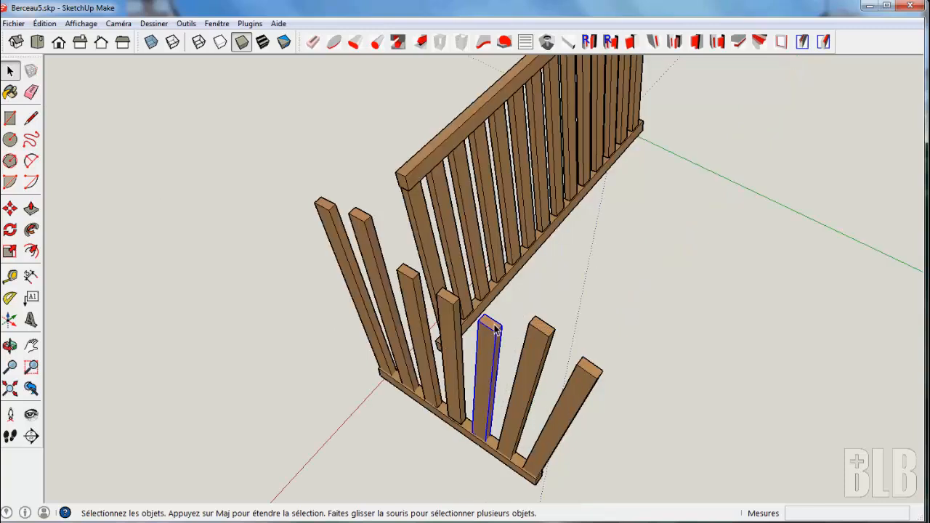
pyautogui.doubleClick(494, 329)
pyautogui.press('p')
pyautogui.click(494, 324)
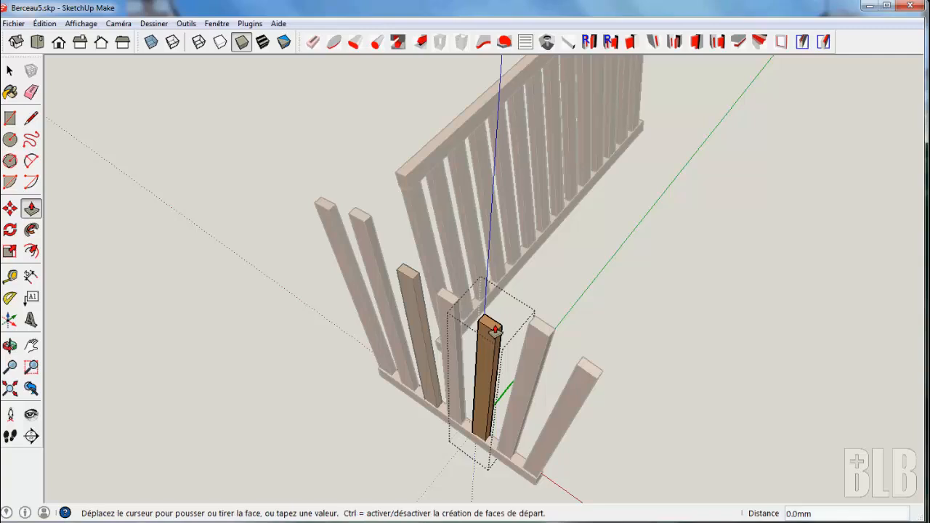
pyautogui.click(496, 313)
pyautogui.moveTo(745, 265); pyautogui.dragTo(806, 192, button='middle')
pyautogui.press('space')
pyautogui.click(259, 75)
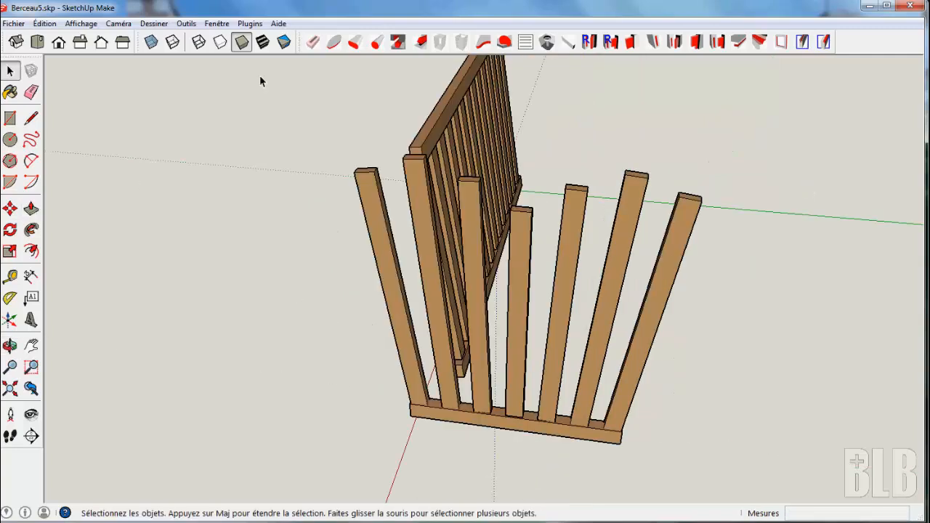
# Unhide the end panel's wide top board.
pyautogui.click(82, 24)
pyautogui.click(44, 23)
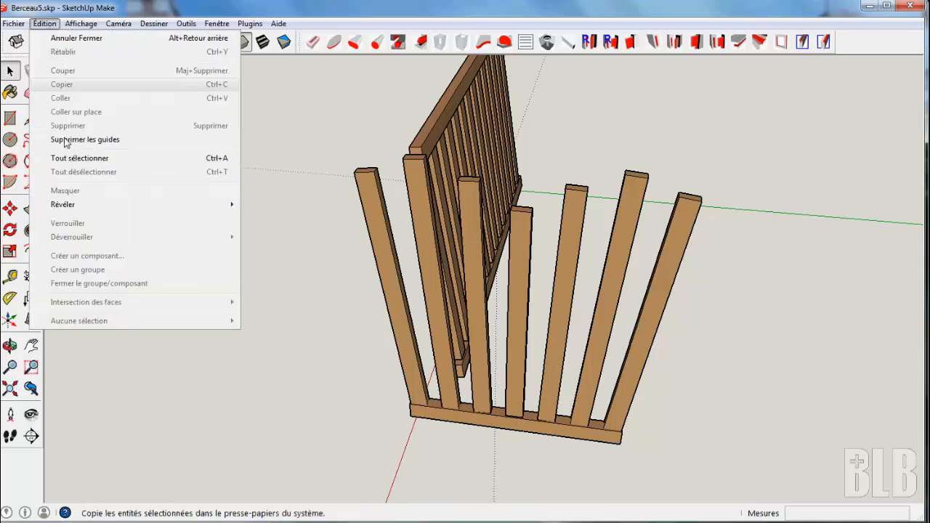
pyautogui.moveTo(64, 208)
pyautogui.click(284, 235)
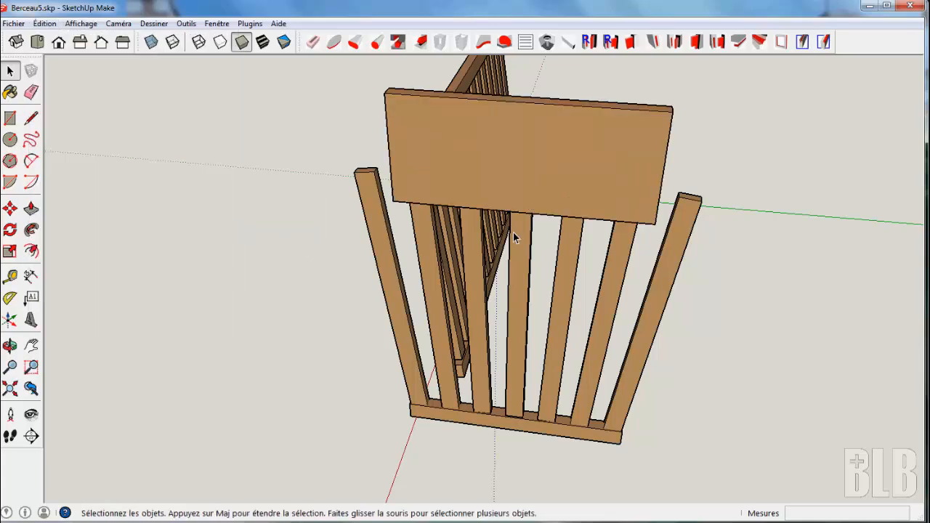
# Extend the top board about 86.4 mm past the outer slat at the end farther from the side panel.
pyautogui.moveTo(758, 298); pyautogui.dragTo(581, 268, button='middle')
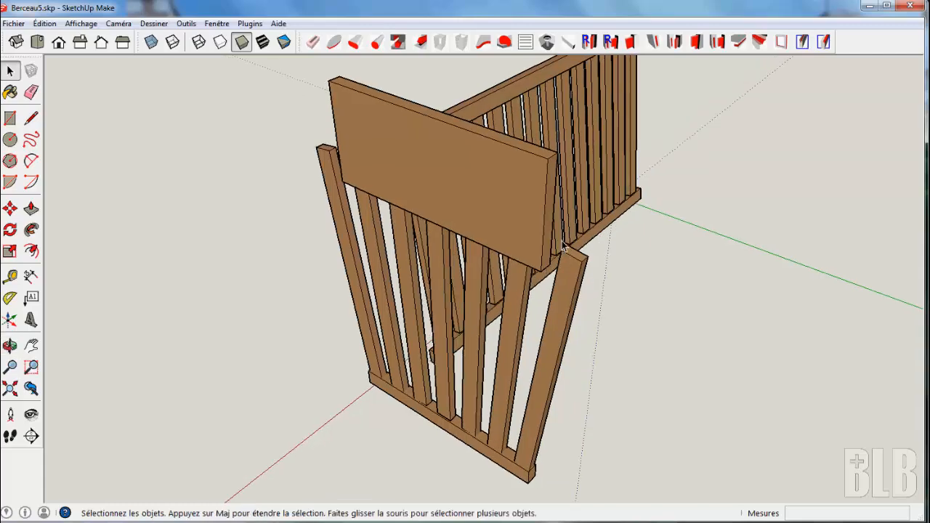
pyautogui.doubleClick(550, 241)
pyautogui.scroll(1, 621, 274)
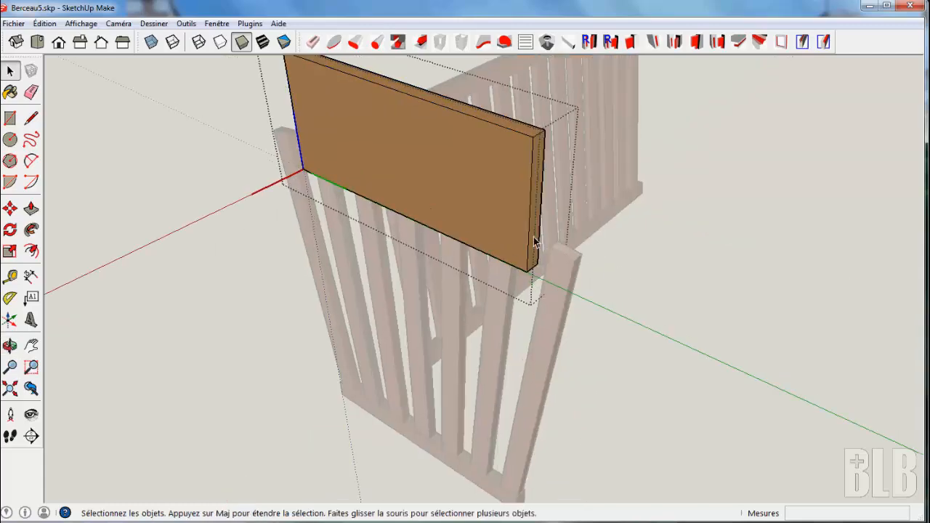
pyautogui.press('p')
pyautogui.click(531, 243)
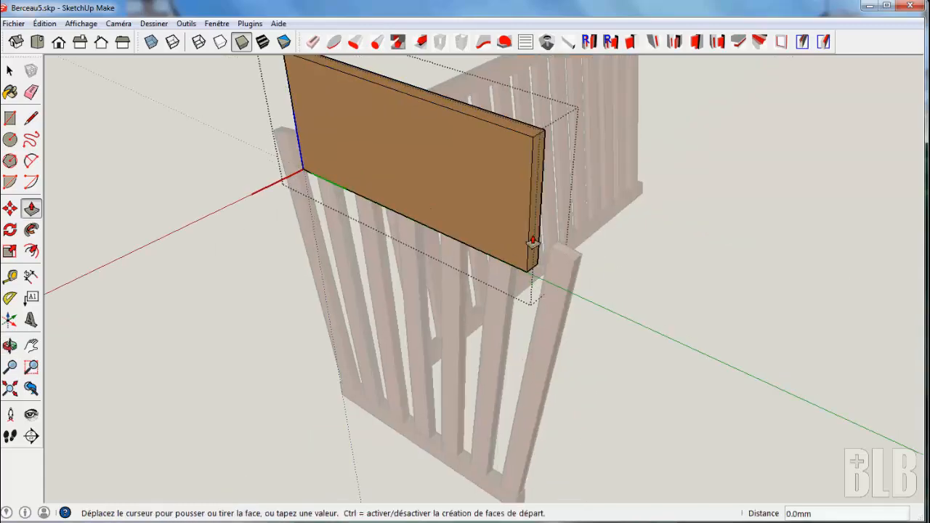
pyautogui.click(612, 252)
# Extend the top board about 72 mm past the outer slat at the end nearer the side panel.
pyautogui.moveTo(593, 393); pyautogui.dragTo(852, 336, button='middle')
pyautogui.moveTo(470, 186); pyautogui.dragTo(515, 234, button='middle')
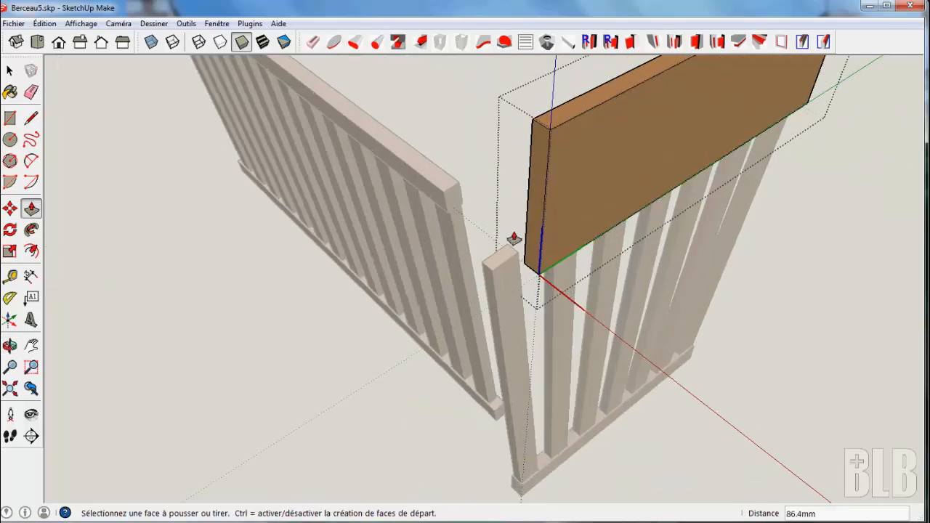
pyautogui.click(535, 203)
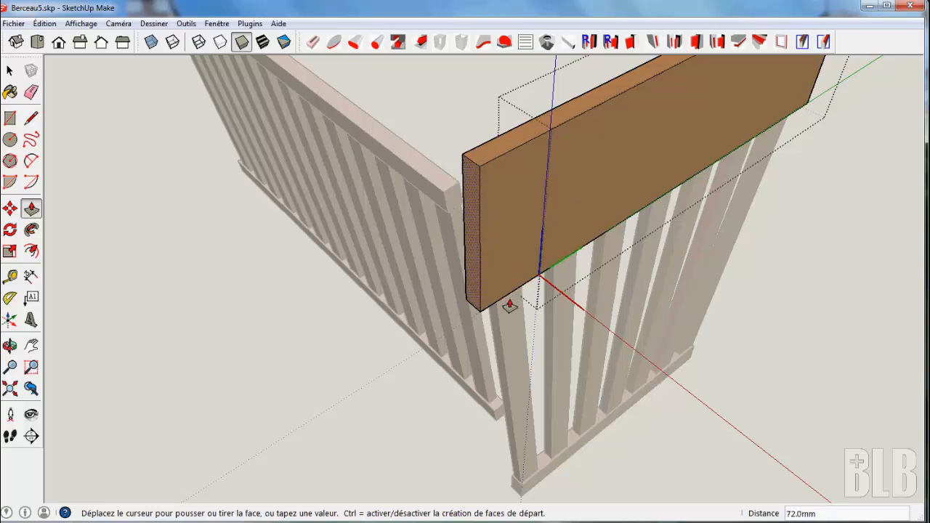
pyautogui.click(508, 306)
pyautogui.moveTo(720, 390); pyautogui.dragTo(363, 181, button='middle')
pyautogui.click(683, 361)
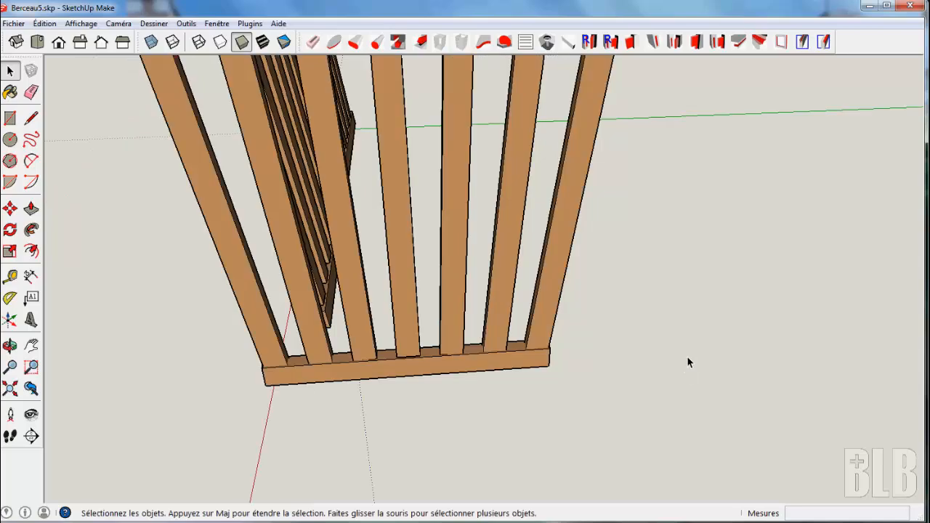
# Extend the bottom rail of the end panel by 20 mm at the end farther from the side panel.
pyautogui.moveTo(687, 361); pyautogui.dragTo(400, 367, button='middle')
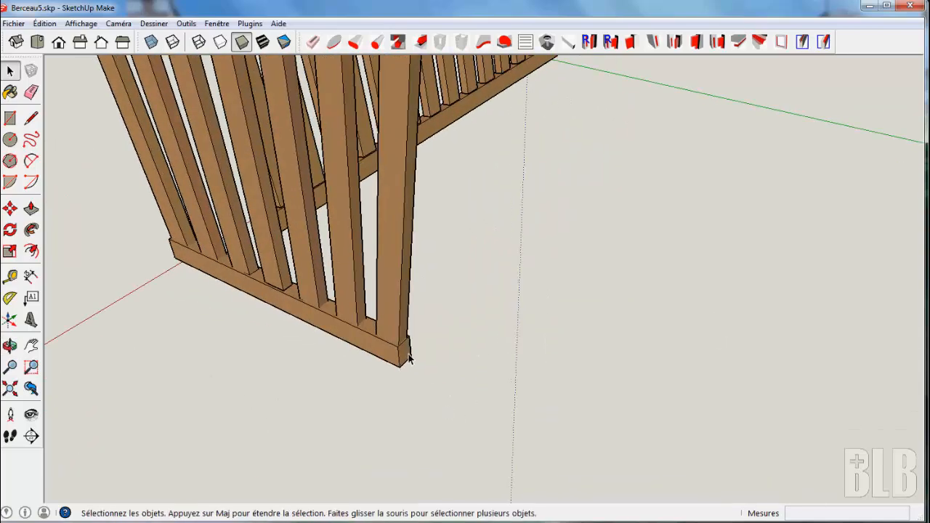
pyautogui.click(409, 358)
pyautogui.doubleClick(408, 357)
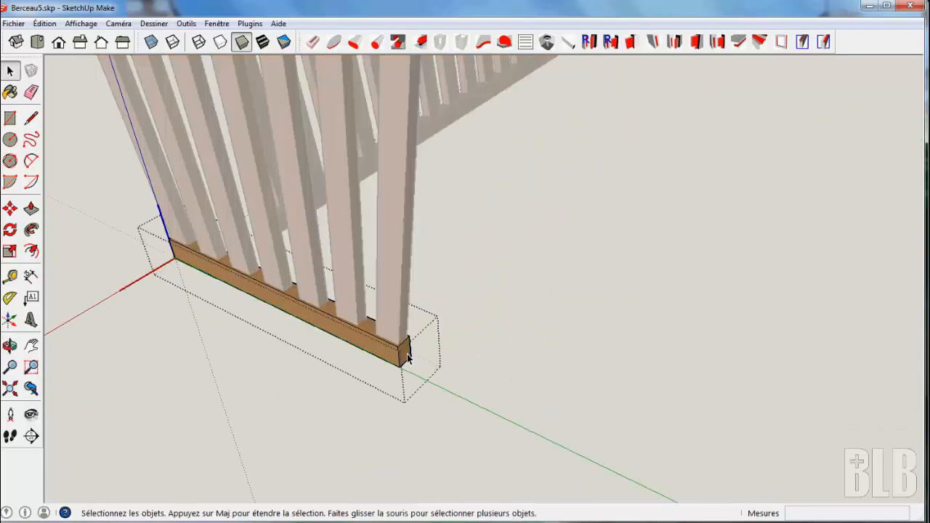
pyautogui.press('p')
pyautogui.click(404, 355)
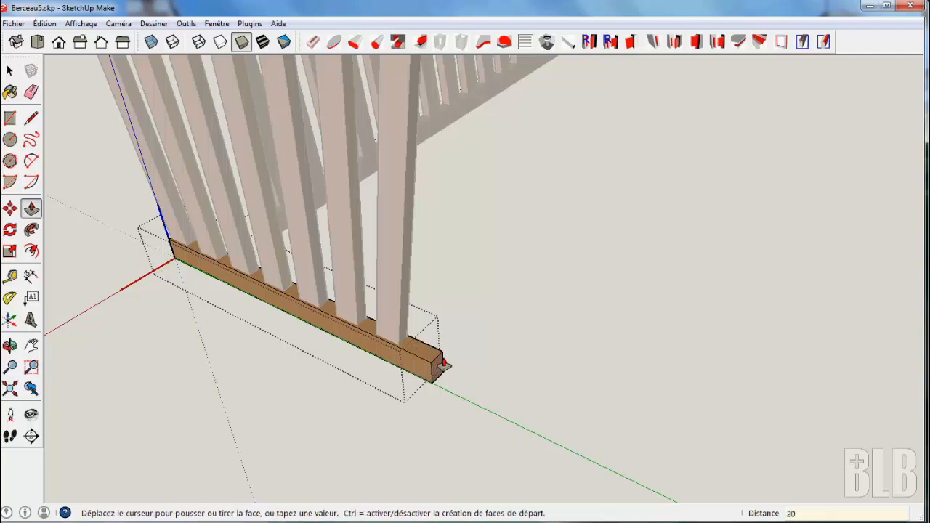
pyautogui.press('Return')
# Extend the bottom rail of the end panel by 20 mm at the end nearer the side panel.
pyautogui.moveTo(249, 390); pyautogui.dragTo(460, 430, button='middle')
pyautogui.scroll(3, 465, 429)
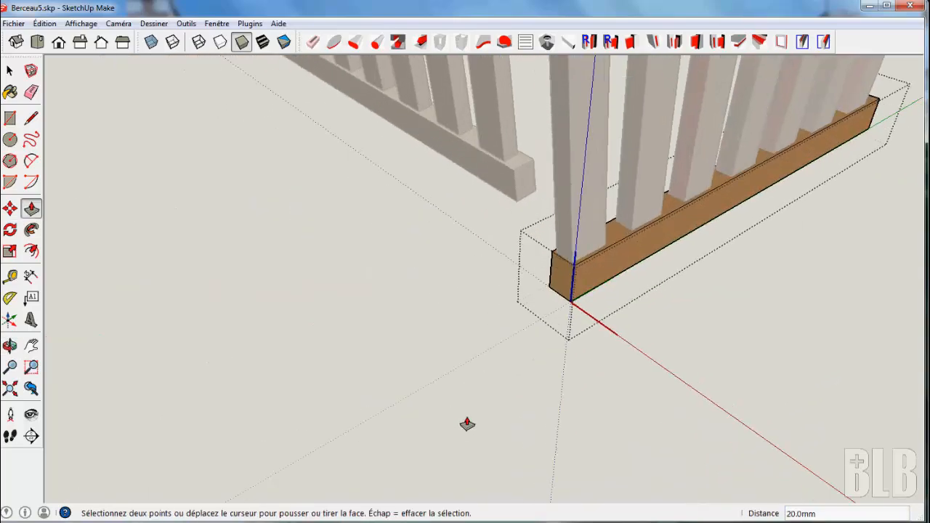
pyautogui.click(558, 285)
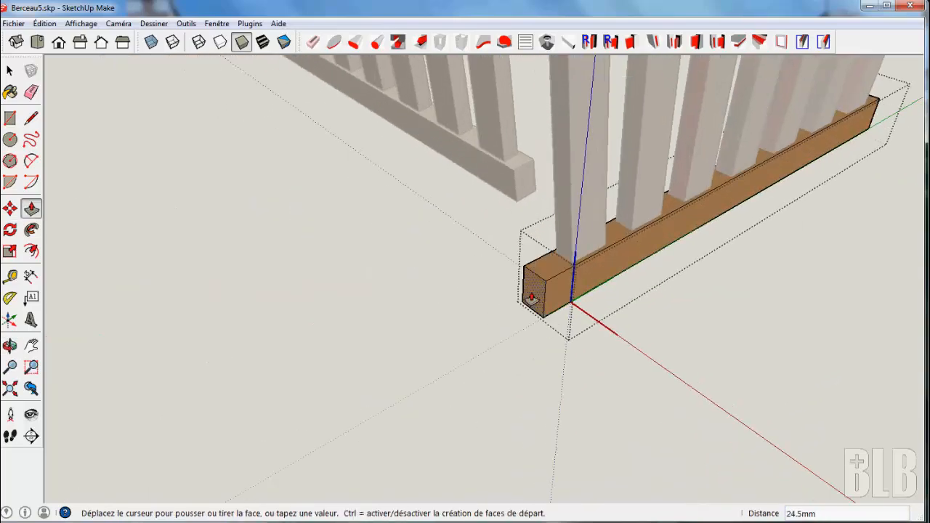
pyautogui.write('20')
pyautogui.press('Return')
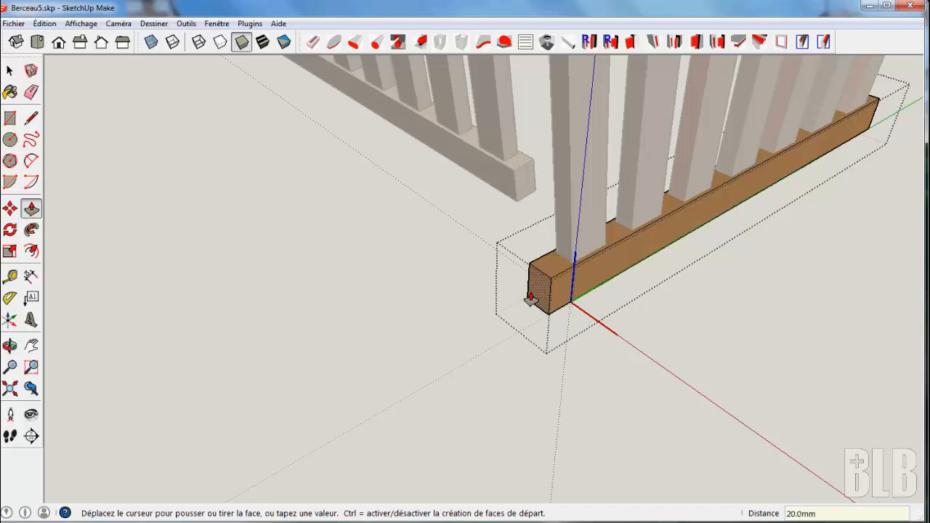
pyautogui.press('space')
pyautogui.click(773, 349)
pyautogui.moveTo(773, 348); pyautogui.dragTo(538, 366, button='middle')
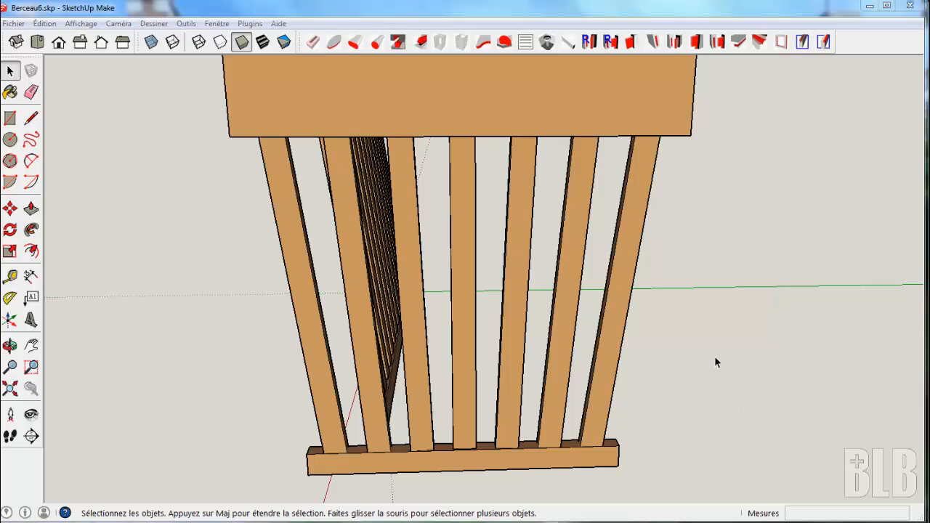
# Measure the angle between the outermost slat's outer edge and the bottom rail with the Protractor.
pyautogui.moveTo(714, 356); pyautogui.dragTo(765, 176, button='middle')
pyautogui.scroll(3, 674, 374)
pyautogui.moveTo(671, 373); pyautogui.dragTo(627, 352, button='middle')
pyautogui.click(10, 298)
pyautogui.scroll(1, 628, 352)
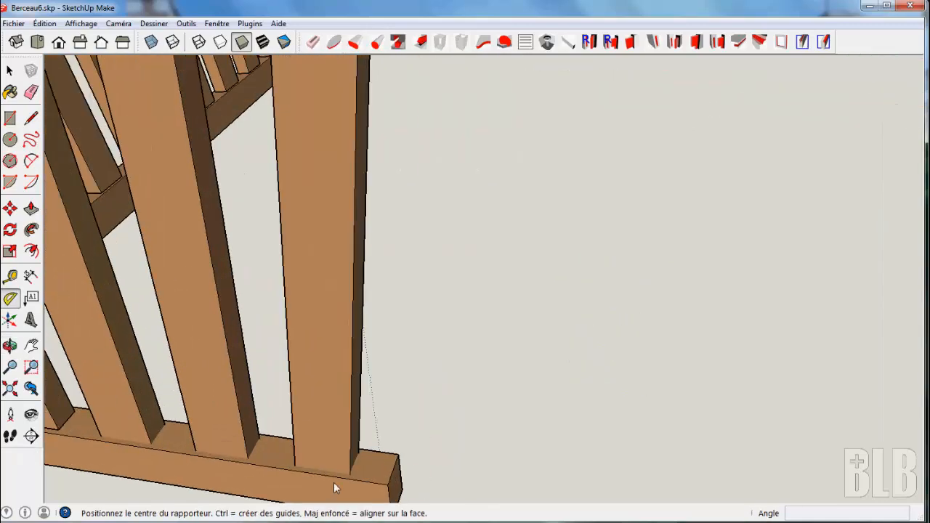
pyautogui.click(347, 474)
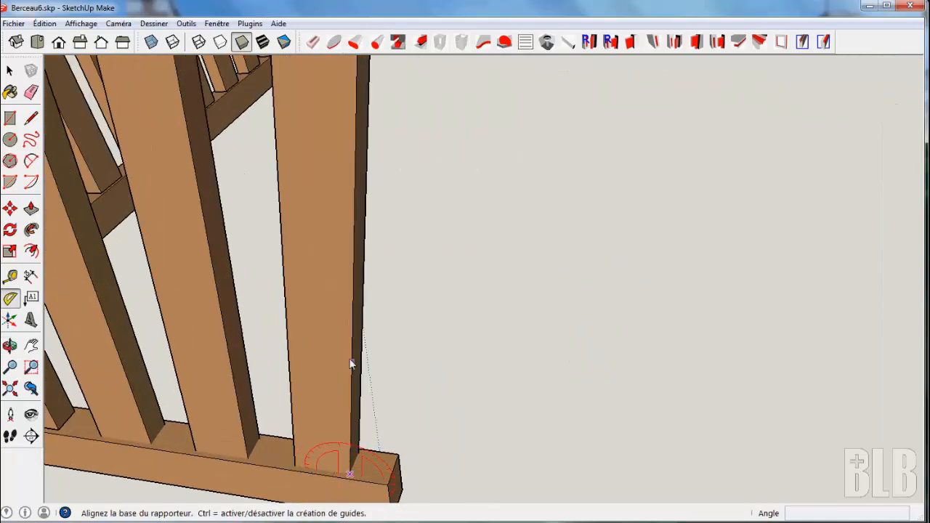
pyautogui.click(351, 359)
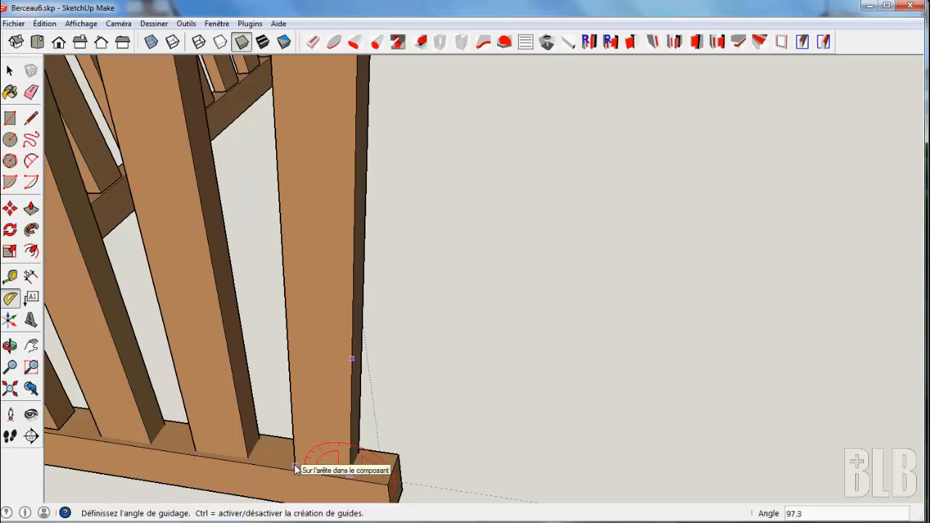
pyautogui.press('space')
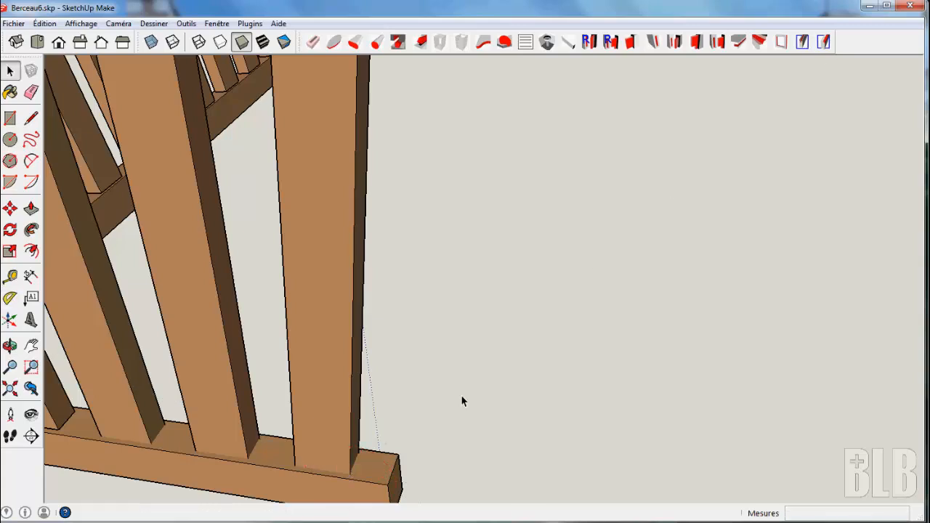
# Mitre-cut the lower end of the end panel's outermost slat at its corner on the bottom rail, with a rotation angle of -7.3.
pyautogui.moveTo(494, 360); pyautogui.dragTo(612, 326, button='middle')
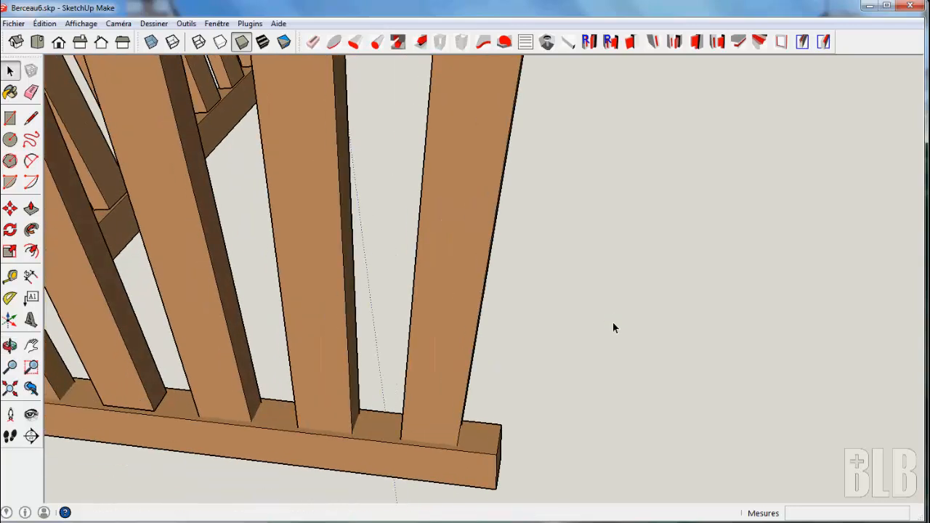
pyautogui.click(506, 42)
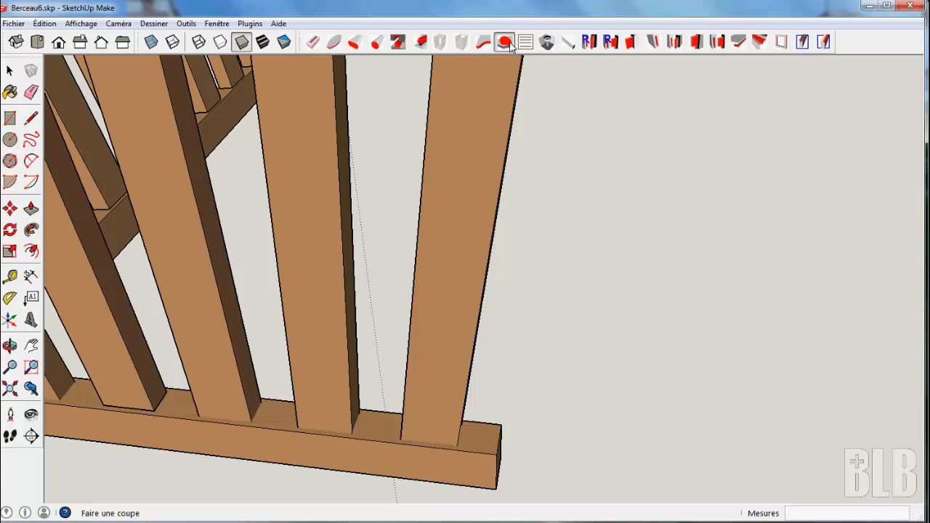
pyautogui.click(454, 312)
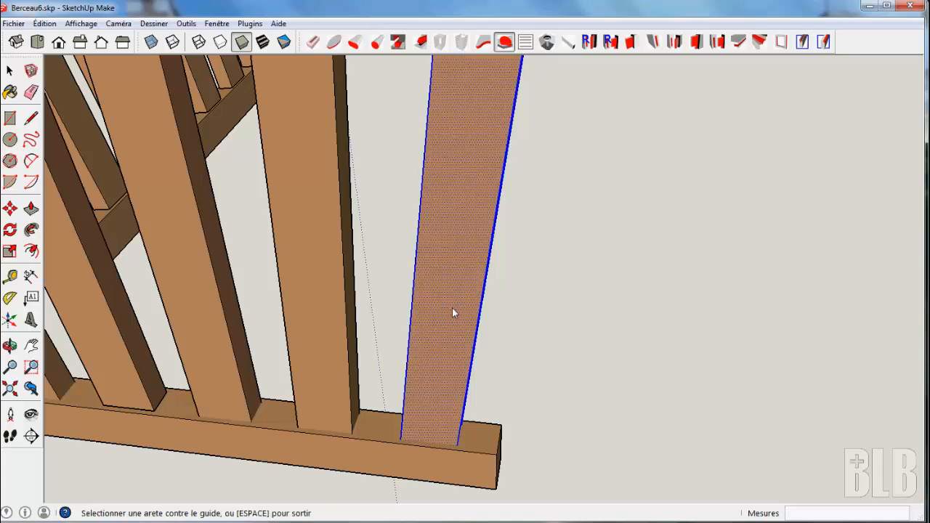
pyautogui.click(474, 353)
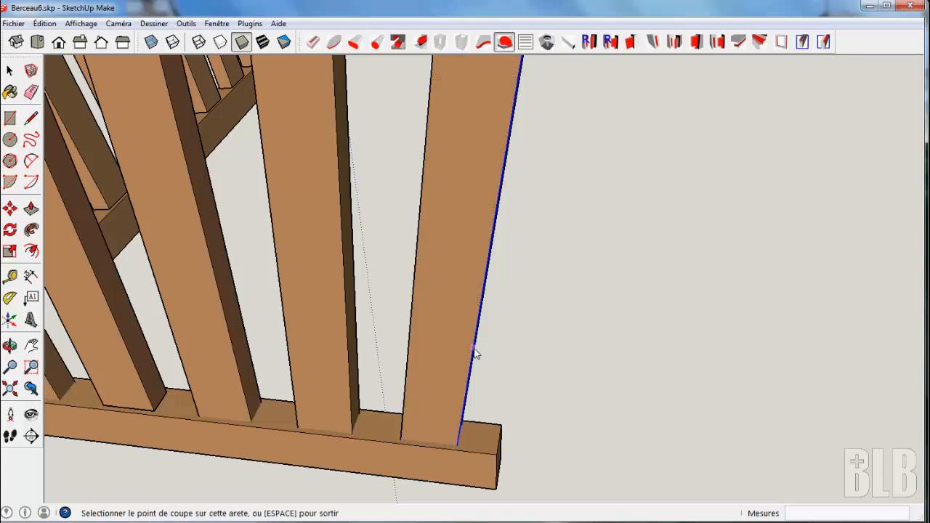
pyautogui.scroll(2, 457, 452)
pyautogui.click(456, 448)
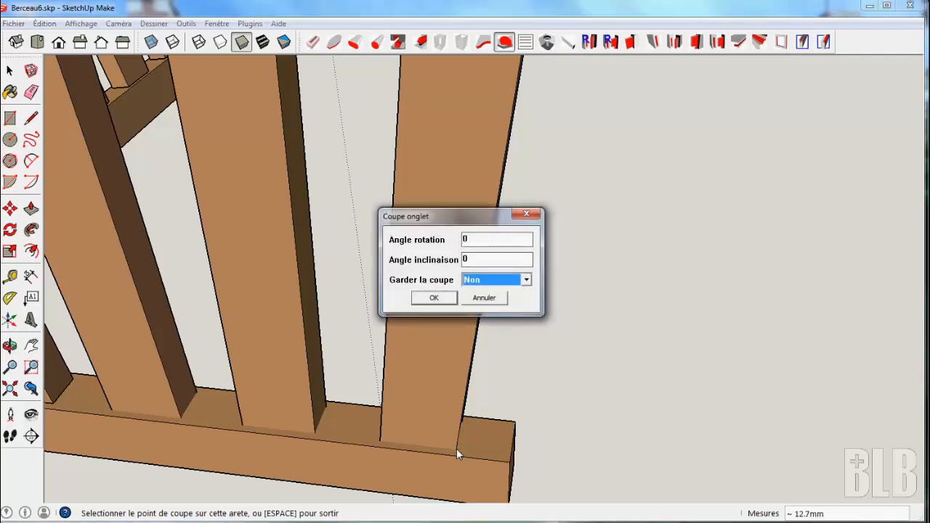
pyautogui.moveTo(483, 239); pyautogui.dragTo(454, 236)
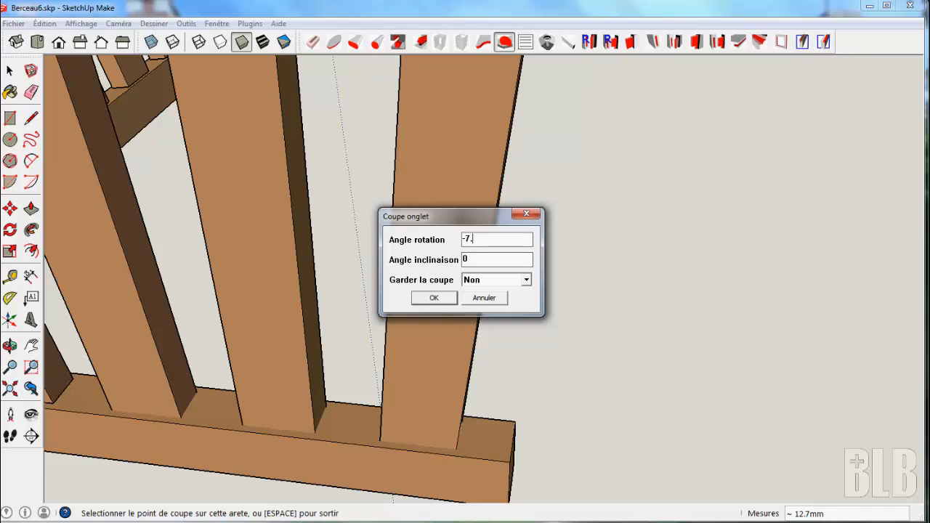
pyautogui.press('Return')
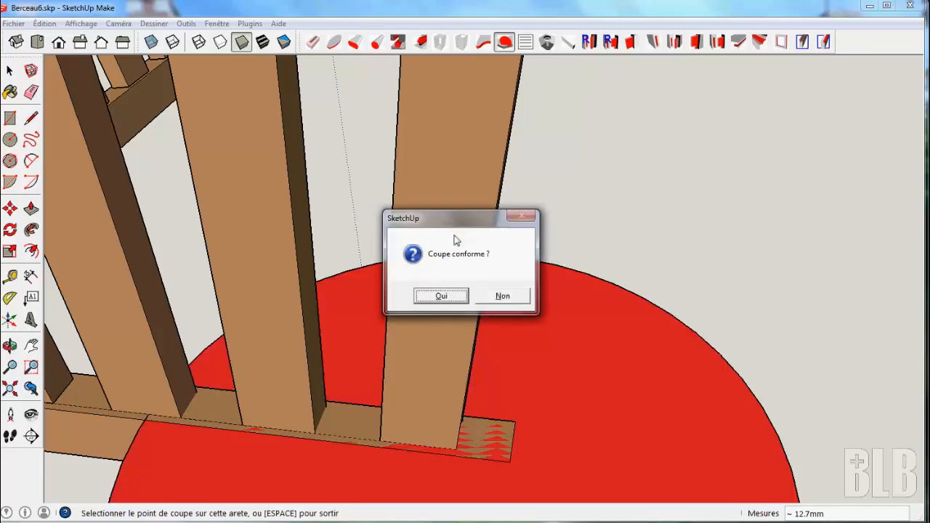
pyautogui.click(461, 302)
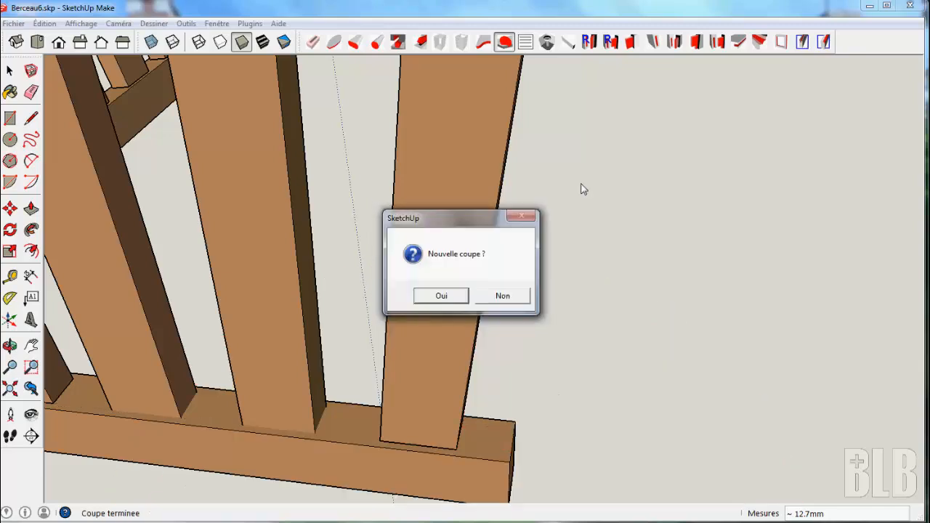
# Mitre-cut the same slat's upper end where it meets the top board, with rotation angle -7.3 and inclination 0.
pyautogui.click(428, 297)
pyautogui.moveTo(626, 205); pyautogui.dragTo(631, 462, button='middle')
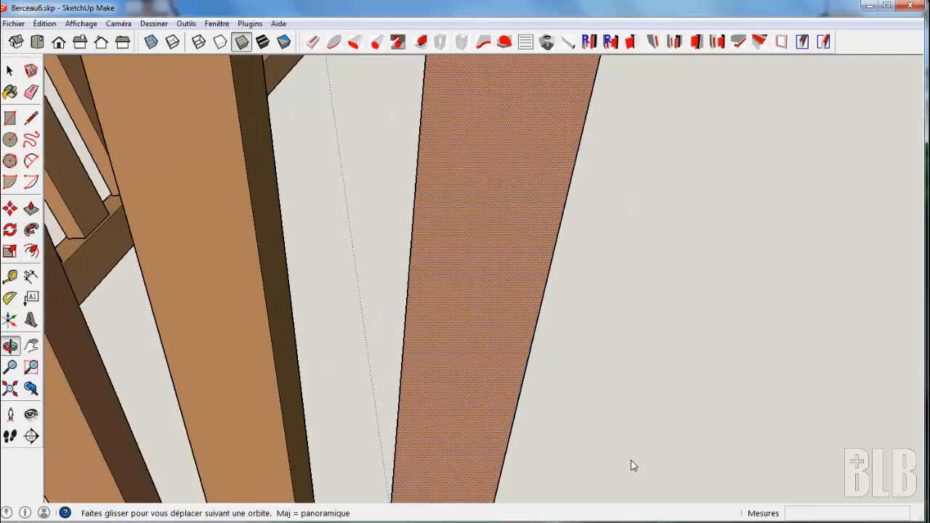
pyautogui.scroll(-5, 642, 292)
pyautogui.moveTo(645, 293); pyautogui.dragTo(535, 298, button='middle')
pyautogui.click(557, 235)
pyautogui.click(518, 373)
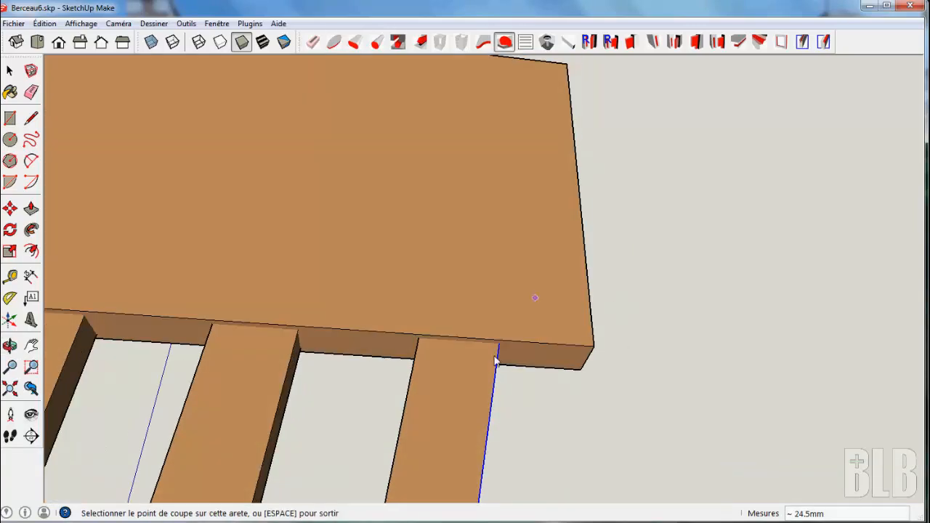
pyautogui.click(498, 346)
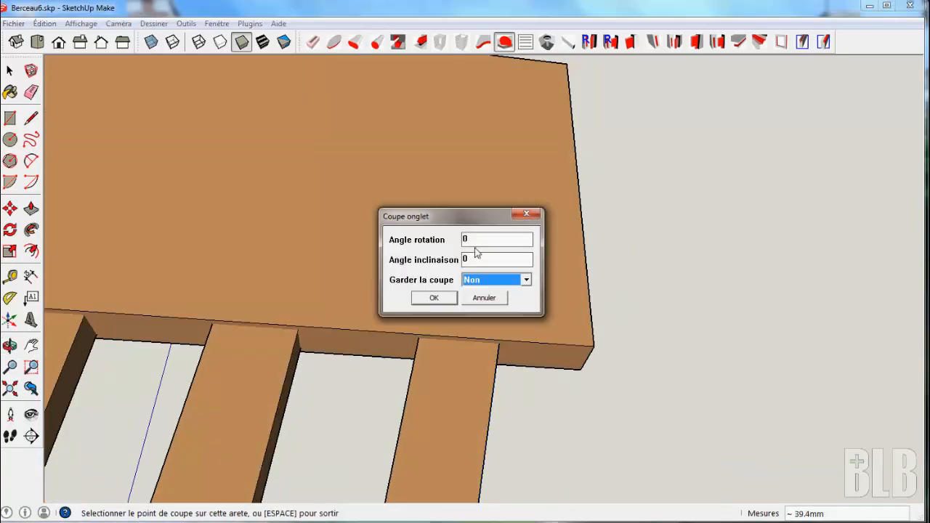
pyautogui.click(467, 239)
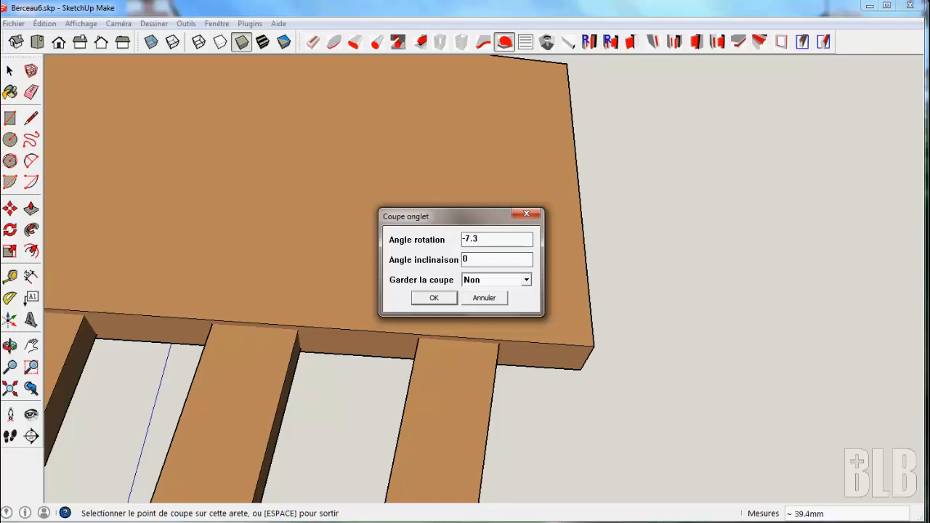
pyautogui.press('Return')
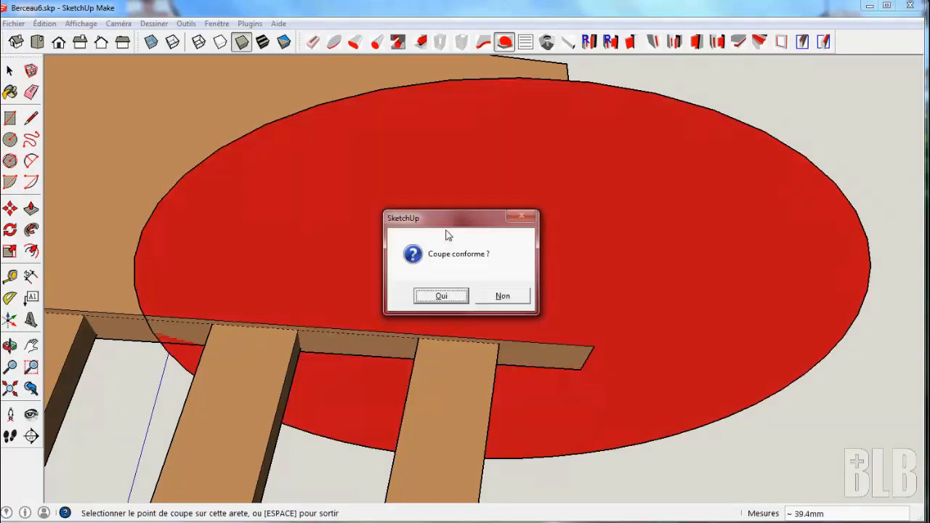
pyautogui.click(442, 298)
pyautogui.click(501, 298)
# Rotate the whole end panel 8° about its top board's upper outer corner, swinging its foot toward the side panel.
pyautogui.press('o')
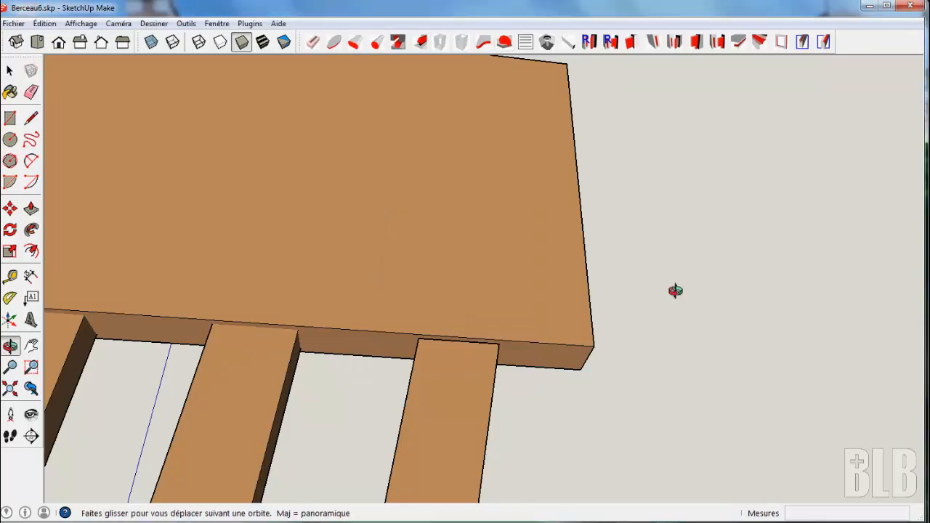
pyautogui.moveTo(675, 291); pyautogui.dragTo(666, 371)
pyautogui.press('space')
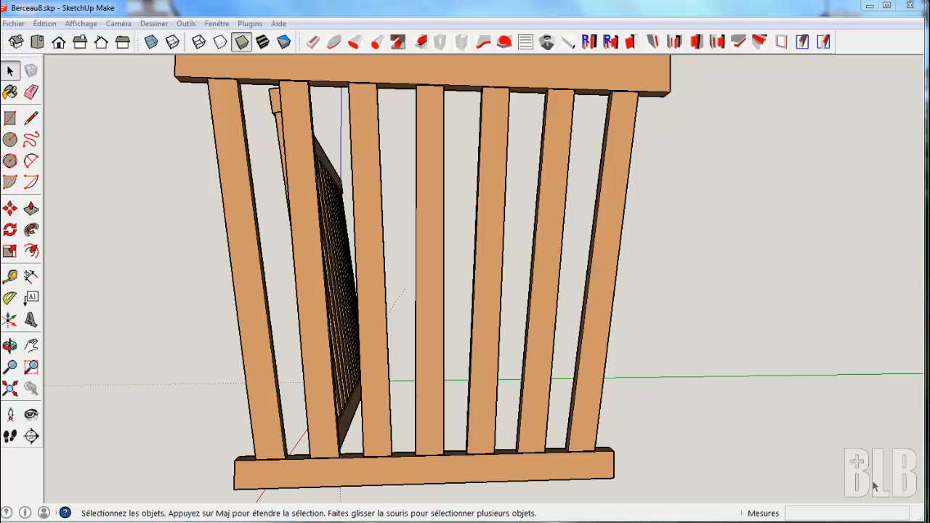
pyautogui.moveTo(749, 319); pyautogui.dragTo(716, 359, button='middle')
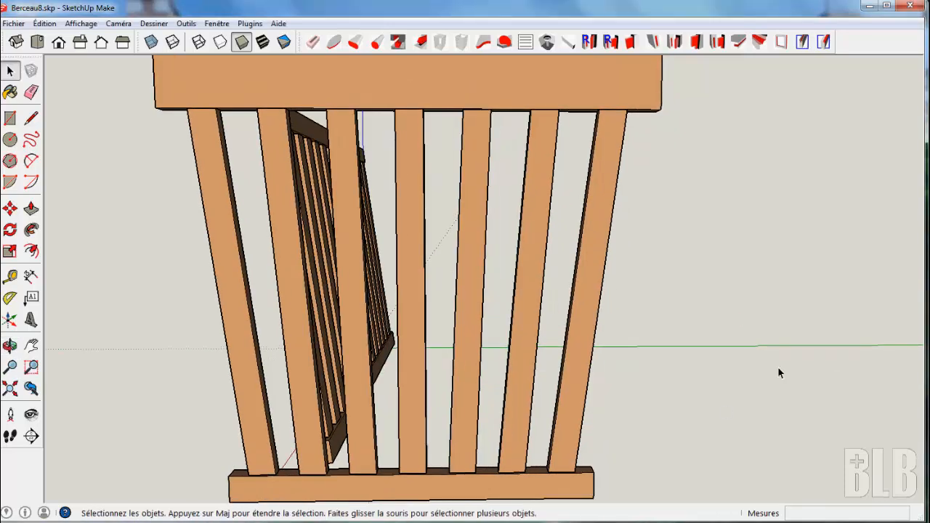
pyautogui.moveTo(778, 373); pyautogui.dragTo(323, 373, button='middle')
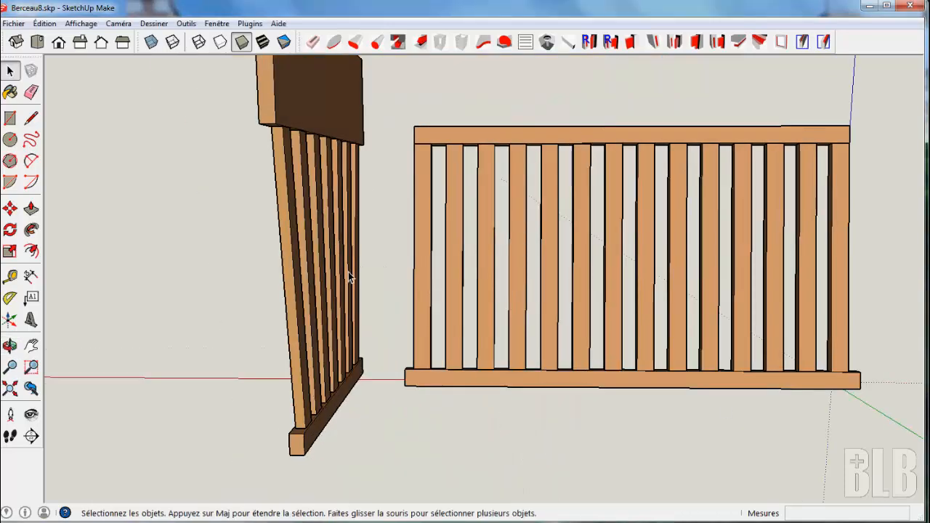
pyautogui.keyDown('shift'); pyautogui.moveTo(347, 271); pyautogui.dragTo(363, 315, button='middle'); pyautogui.keyUp('shift')
pyautogui.scroll(-3, 293, 167)
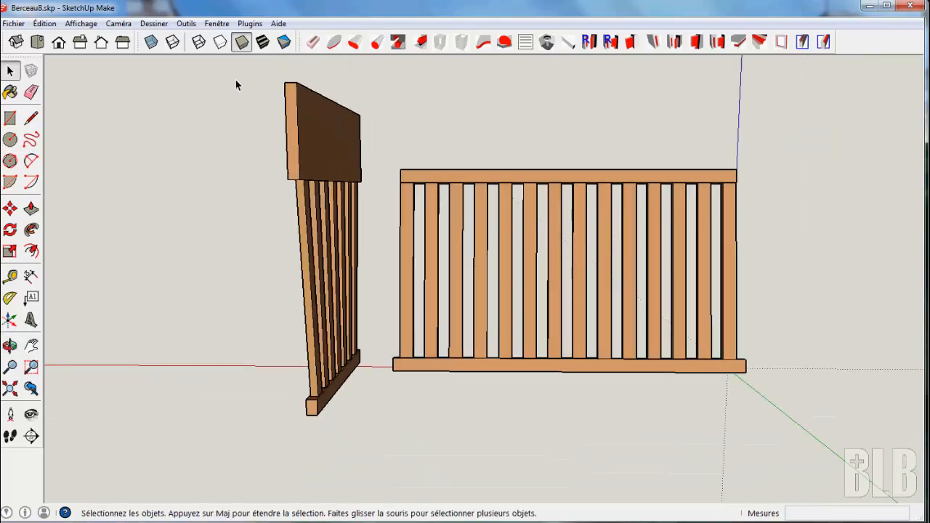
pyautogui.moveTo(251, 69); pyautogui.dragTo(391, 433)
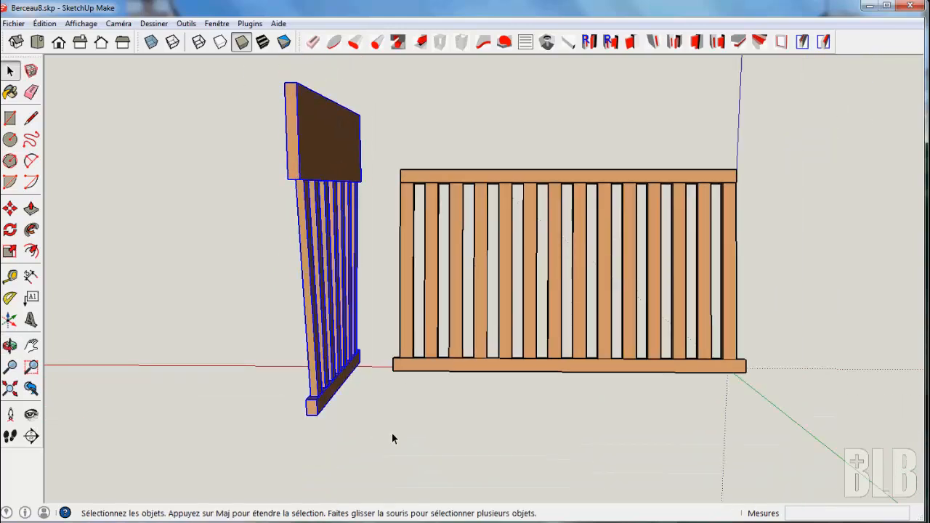
pyautogui.press('q')
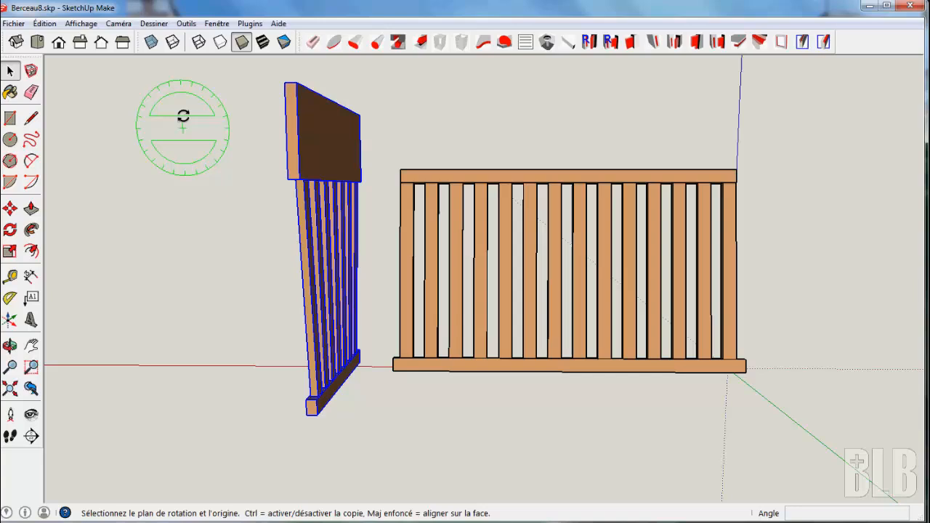
pyautogui.click(284, 83)
pyautogui.click(286, 177)
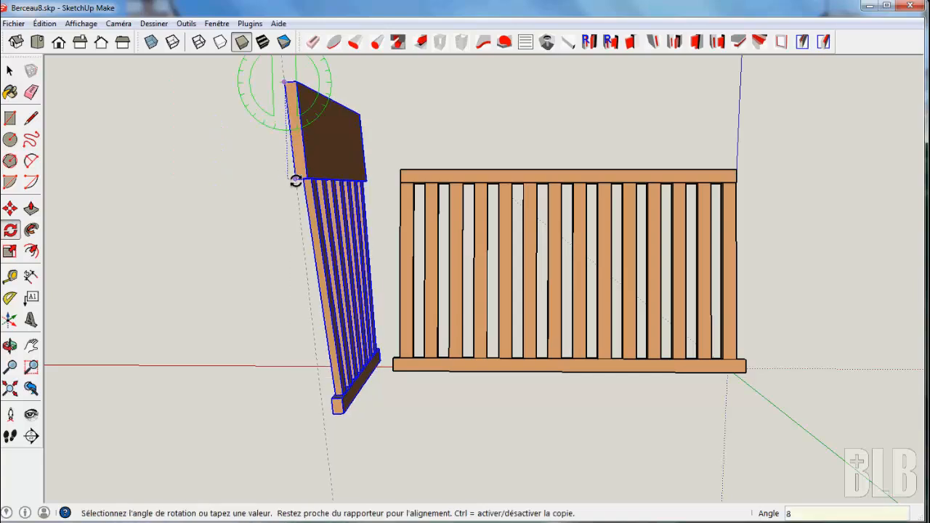
pyautogui.press('Return')
# Move the tilted end panel away from the side panel to leave a gap between their bottom rails.
pyautogui.moveTo(485, 438); pyautogui.dragTo(342, 443, button='middle')
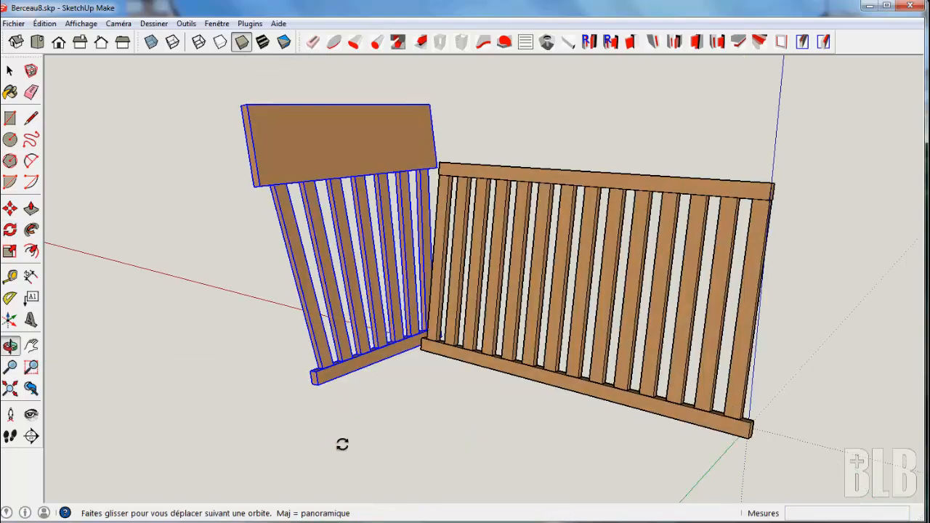
pyautogui.scroll(2, 421, 388)
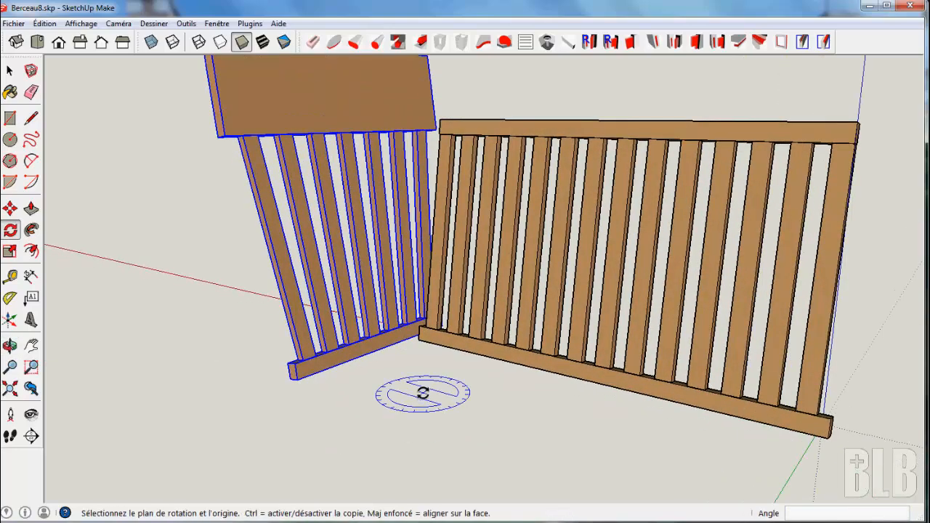
pyautogui.press('m')
pyautogui.click(401, 338)
pyautogui.click(342, 373)
pyautogui.scroll(1, 467, 395)
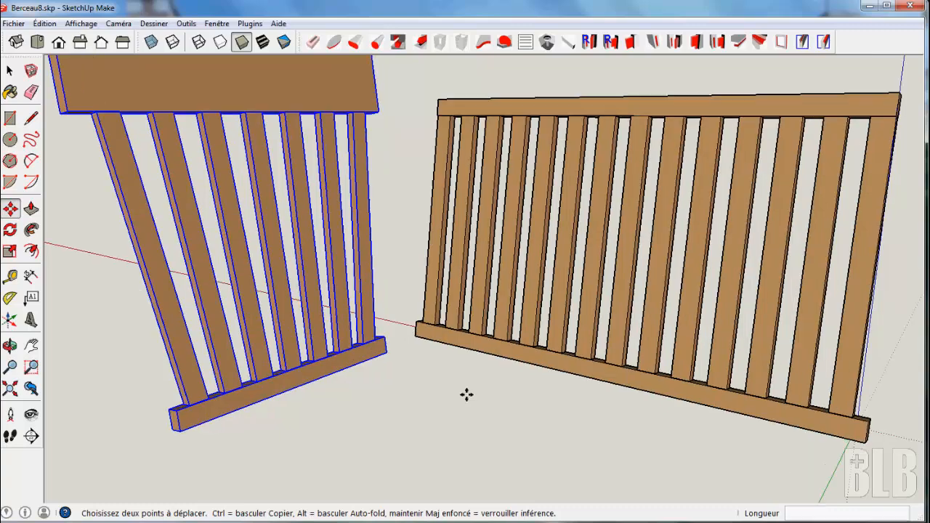
# Move the end panel so the near end of its bottom rail meets the end corner of the side panel's bottom rail.
pyautogui.scroll(2, 432, 363)
pyautogui.click(367, 324)
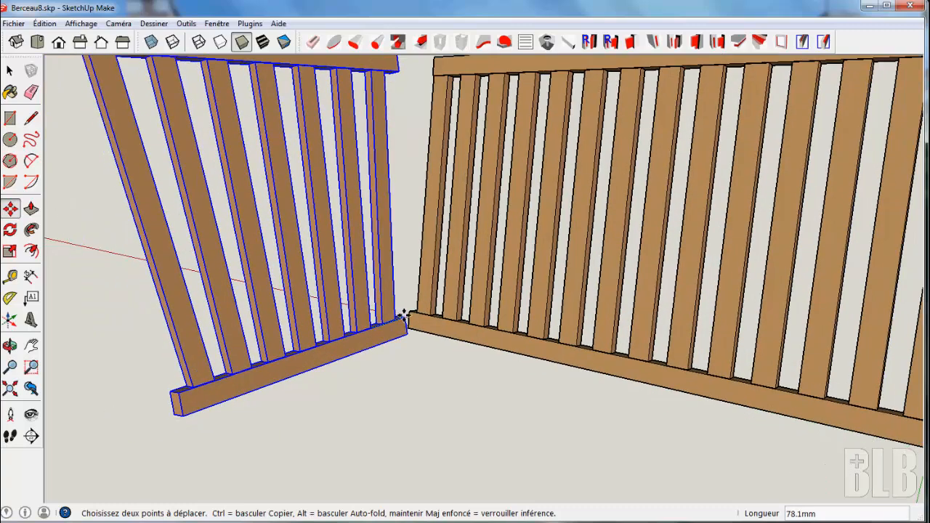
pyautogui.moveTo(409, 312); pyautogui.dragTo(394, 426, button='middle')
pyautogui.scroll(2, 409, 355)
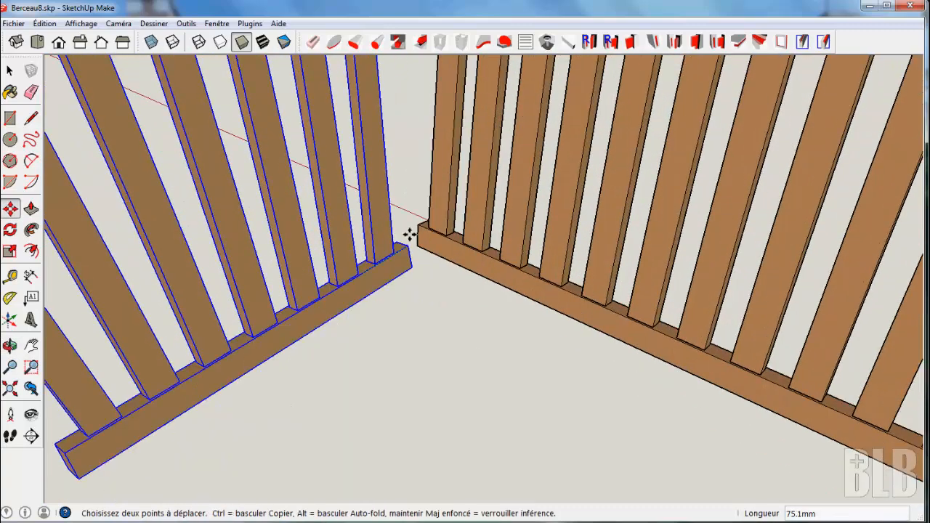
pyautogui.click(415, 218)
pyautogui.moveTo(416, 219); pyautogui.dragTo(426, 341, button='middle')
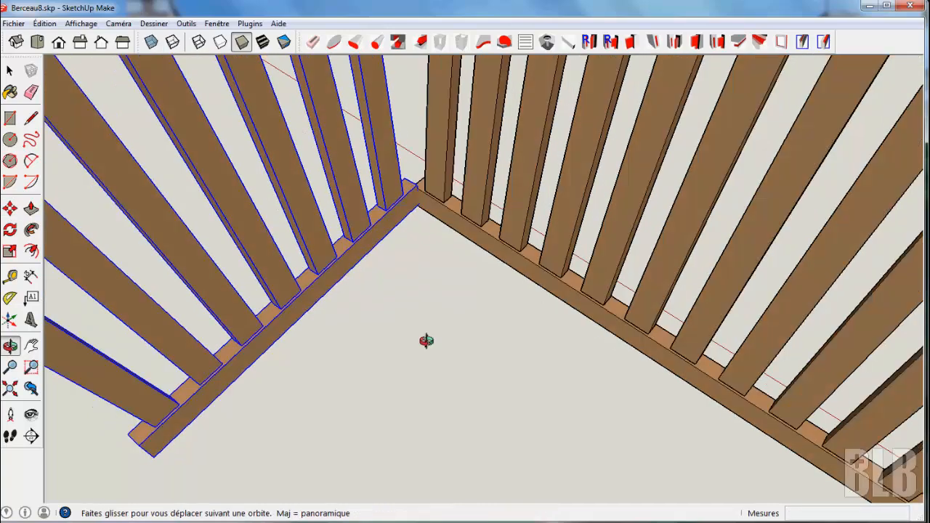
pyautogui.scroll(2, 409, 266)
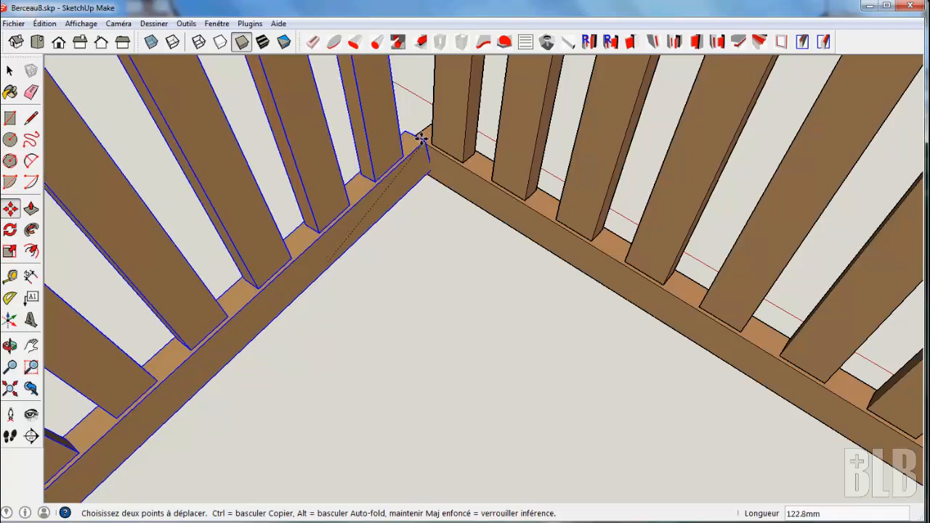
pyautogui.click(414, 131)
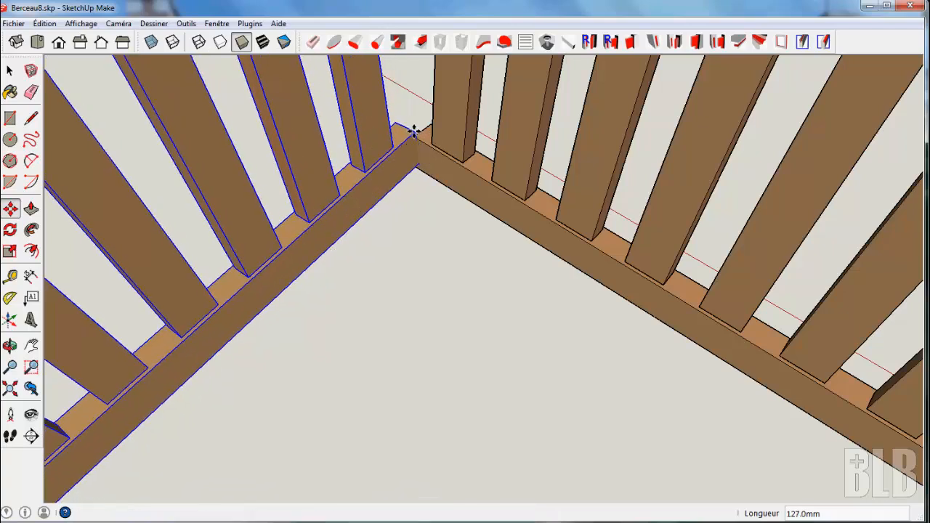
pyautogui.click(414, 132)
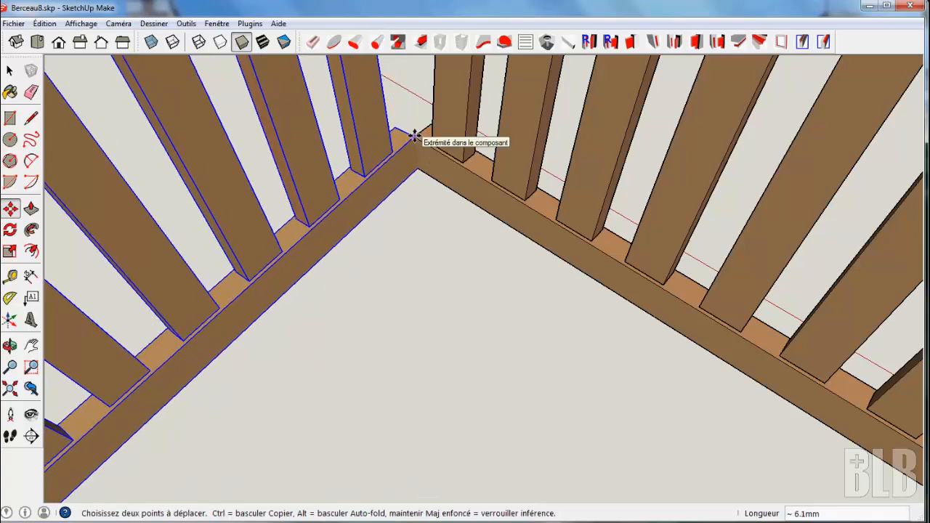
# Copy the end panel's middle slat and the three slats on its side away from the side panel about 212 mm out in front.
pyautogui.moveTo(465, 216); pyautogui.dragTo(422, 336, button='middle')
pyautogui.moveTo(412, 302); pyautogui.dragTo(499, 336, button='middle')
pyautogui.moveTo(394, 365); pyautogui.dragTo(320, 390, button='middle')
pyautogui.press('space')
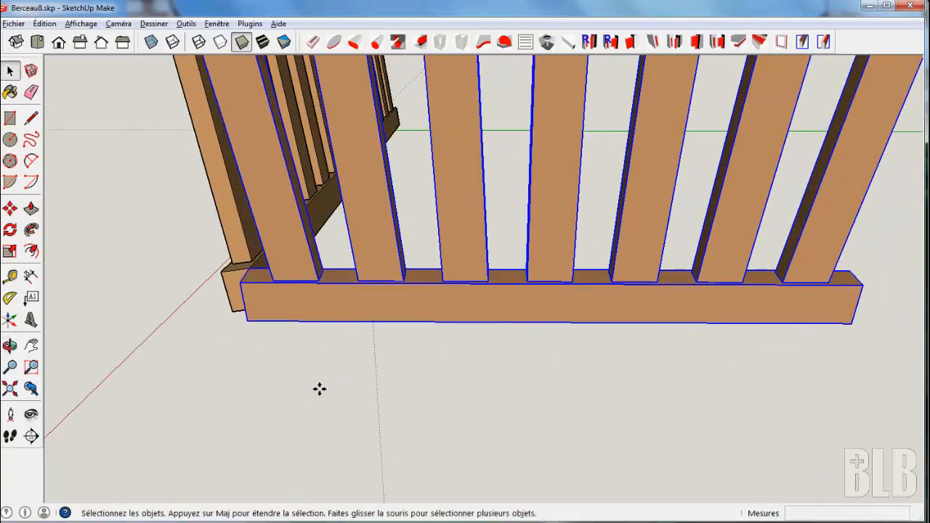
pyautogui.click(319, 389)
pyautogui.click(263, 215)
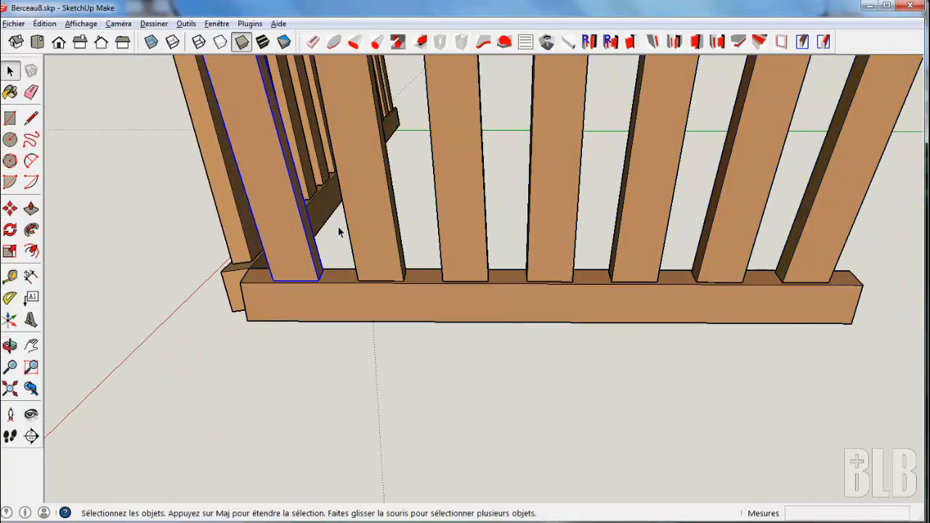
pyautogui.click(570, 248)
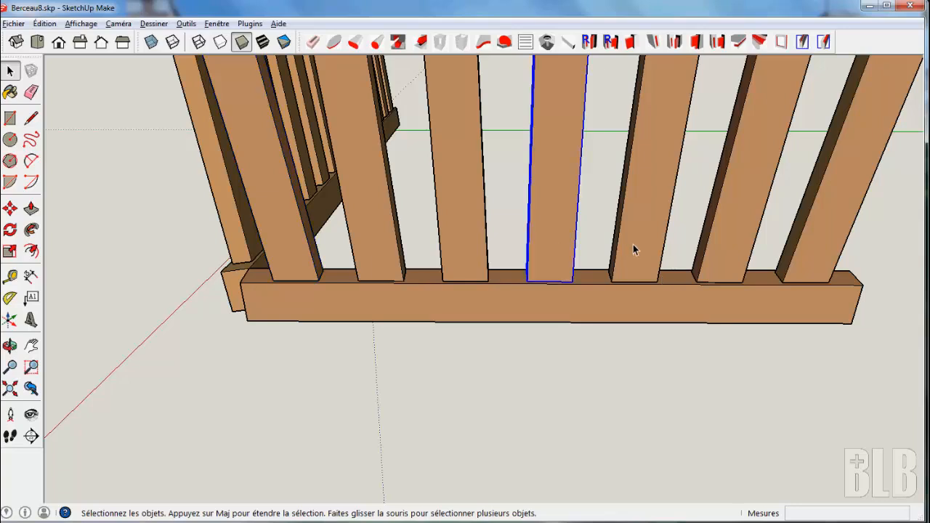
pyautogui.click(633, 249)
pyautogui.keyDown('shift'); pyautogui.click(556, 251); pyautogui.keyUp('shift')
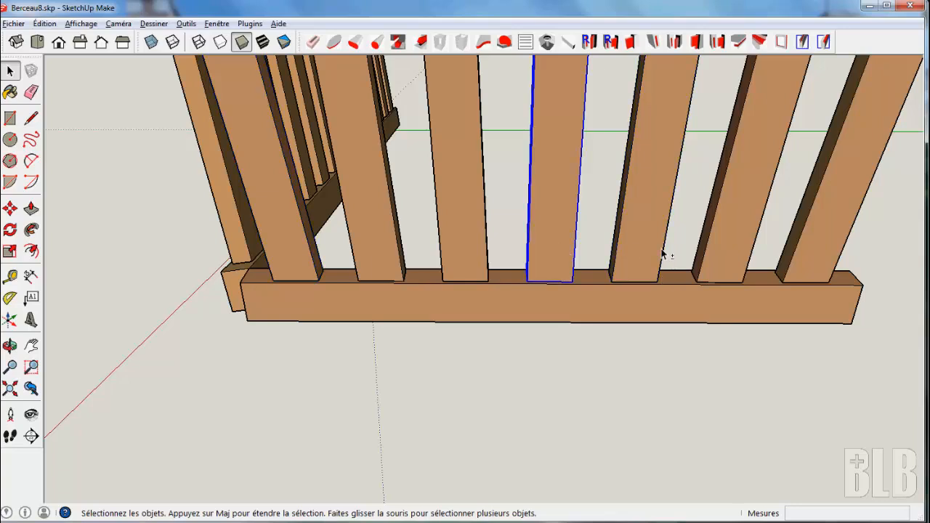
pyautogui.keyDown('shift'); pyautogui.click(721, 249); pyautogui.keyUp('shift')
pyautogui.keyDown('shift'); pyautogui.click(838, 248); pyautogui.keyUp('shift')
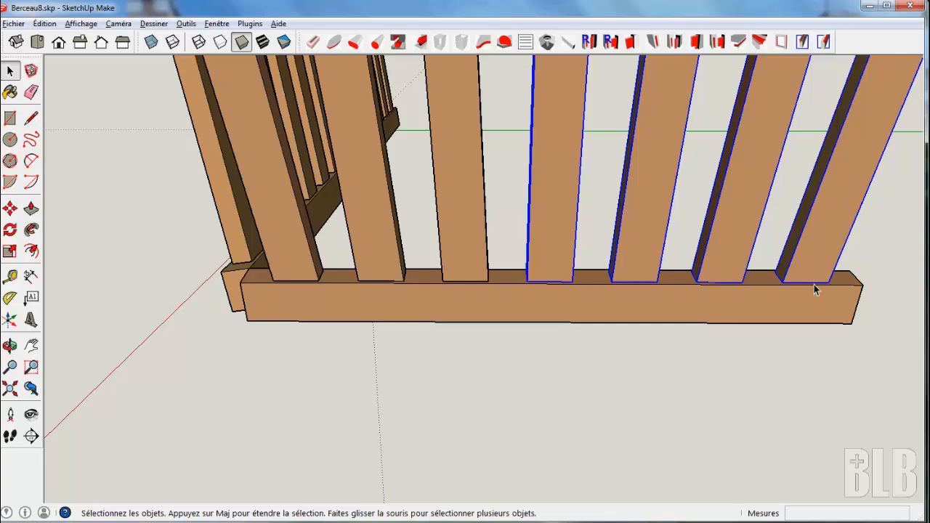
pyautogui.press('m')
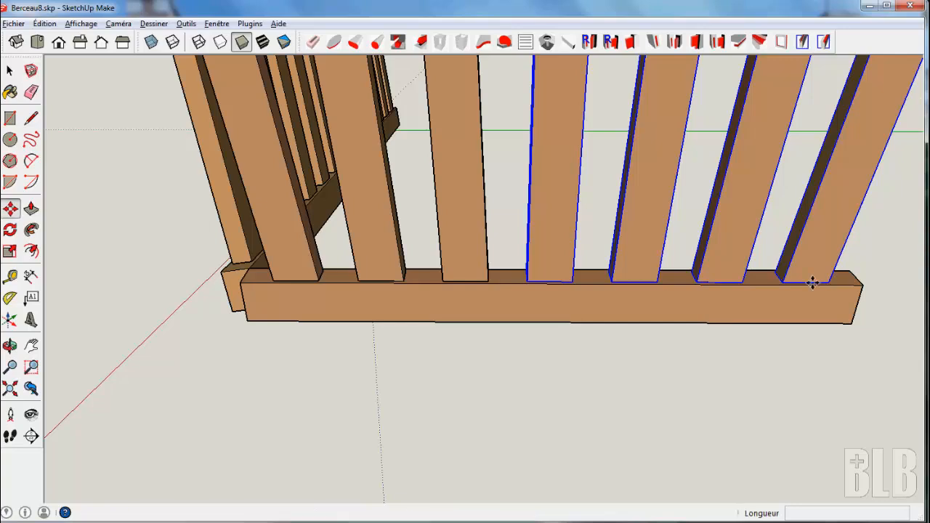
pyautogui.click(526, 281)
pyautogui.press('ctrl')
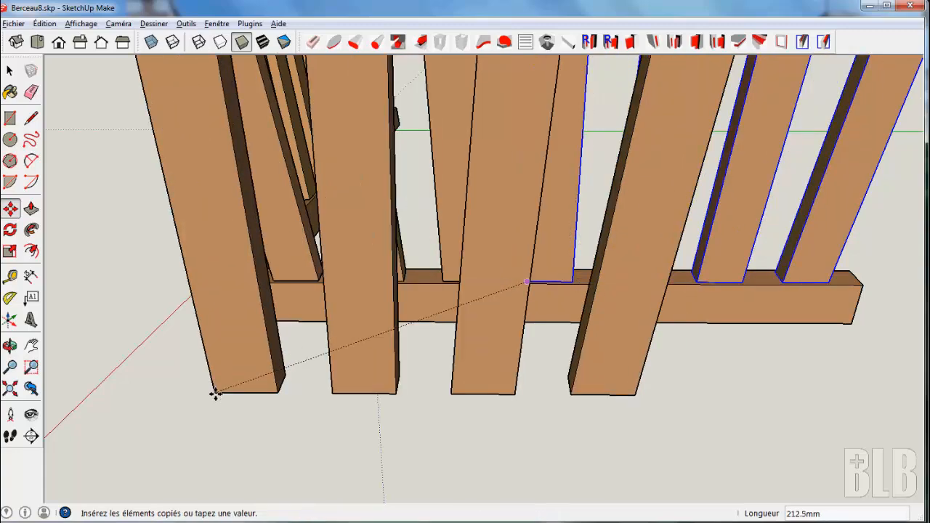
pyautogui.click(216, 393)
# Rotate the four copied slats 90° about the lower outer corner of the first one.
pyautogui.press('q')
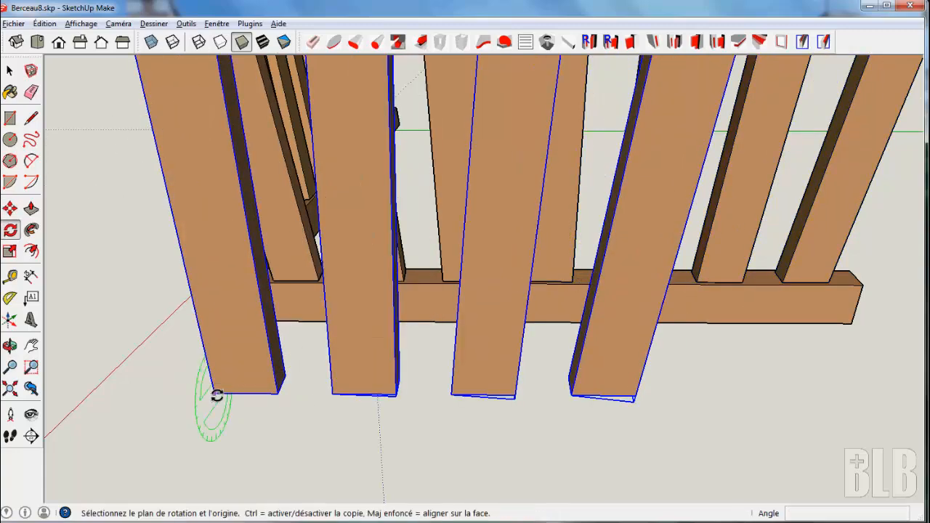
pyautogui.click(213, 394)
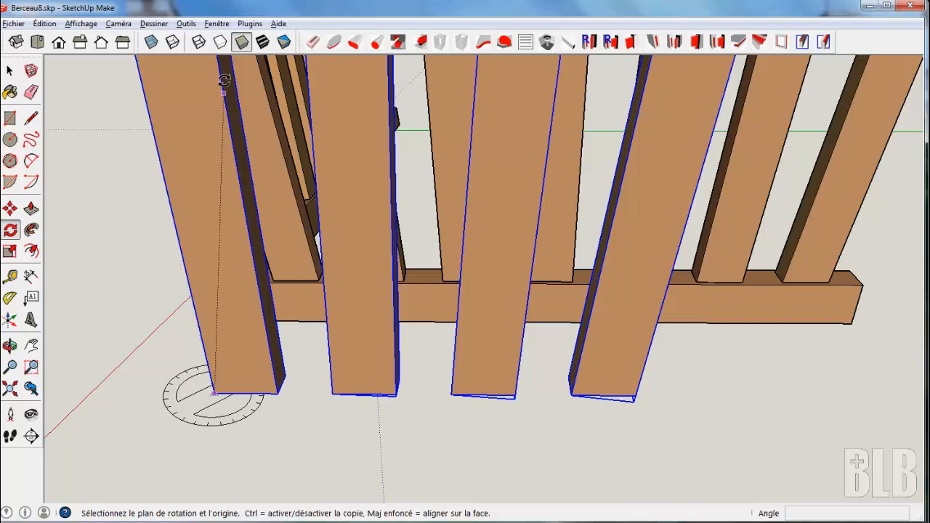
pyautogui.moveTo(224, 81); pyautogui.dragTo(235, 401)
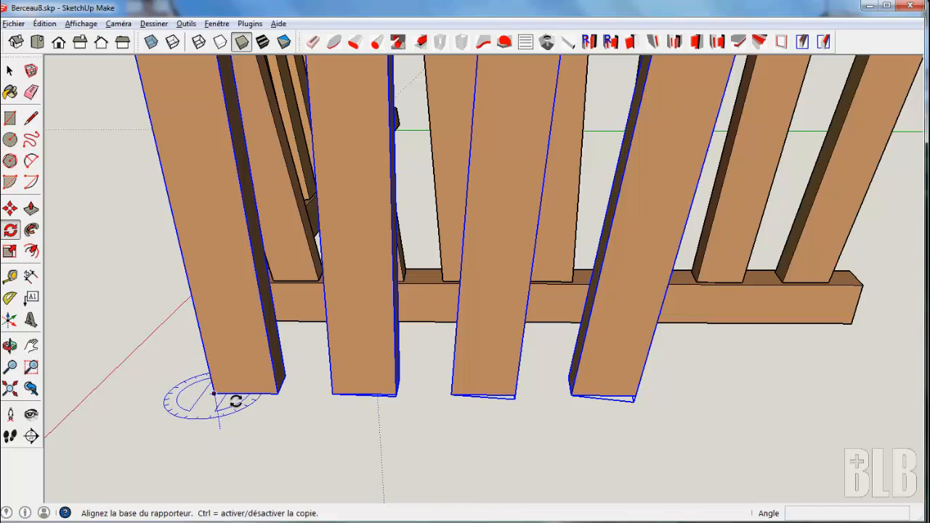
pyautogui.click(636, 396)
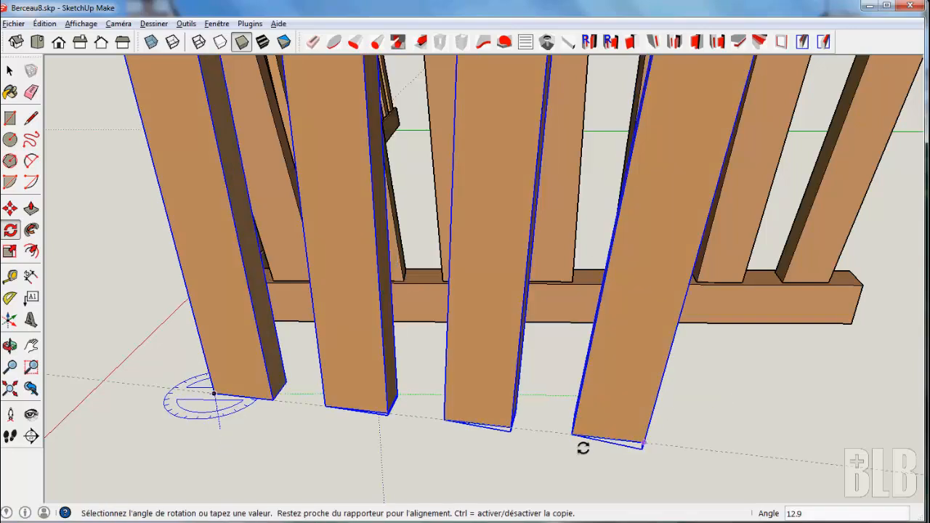
pyautogui.write('90')
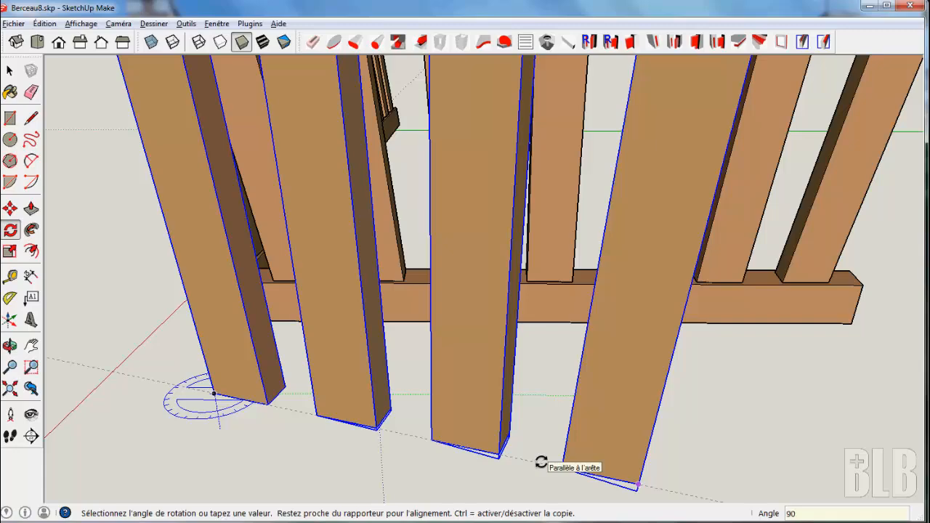
pyautogui.press('Return')
# Move the rotated slats onto the side panel's bottom rail, over its last four slats beside the end panel.
pyautogui.moveTo(255, 388); pyautogui.dragTo(627, 394, button='middle')
pyautogui.press('m')
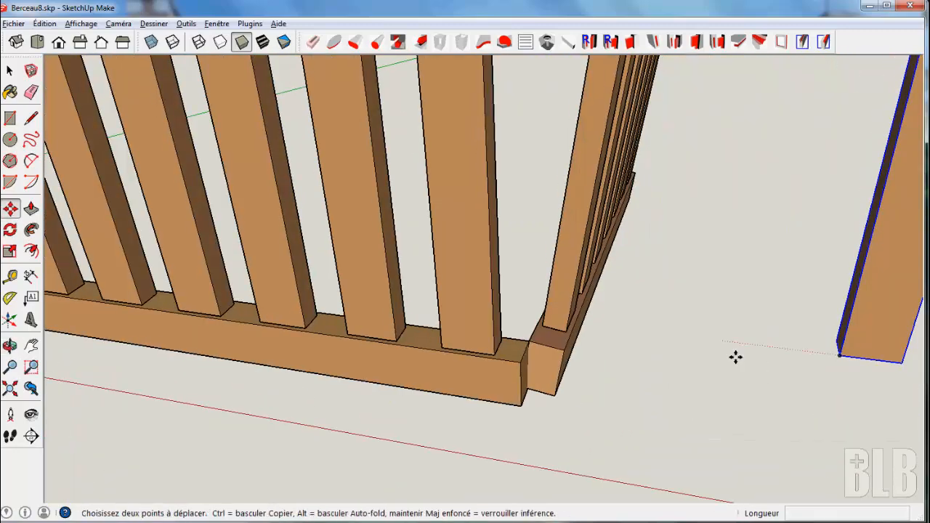
pyautogui.click(828, 359)
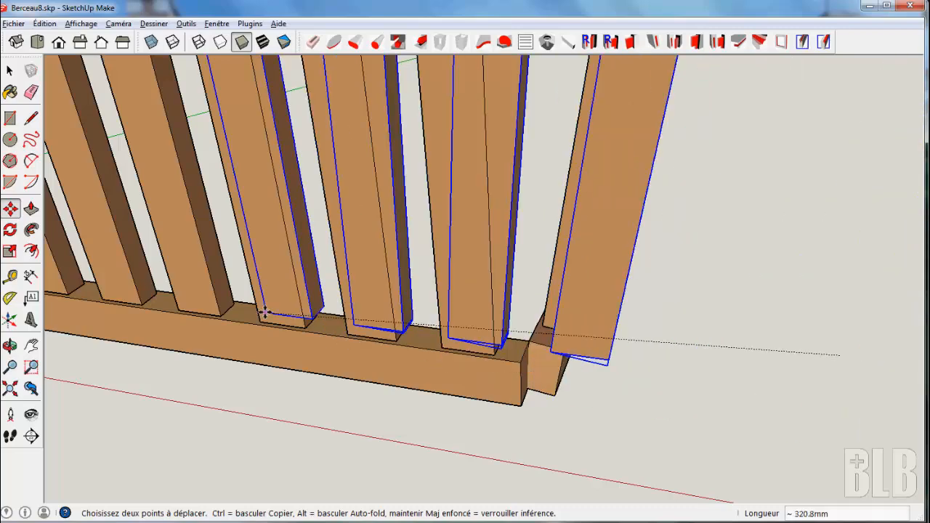
pyautogui.moveTo(223, 322); pyautogui.dragTo(440, 376, button='middle')
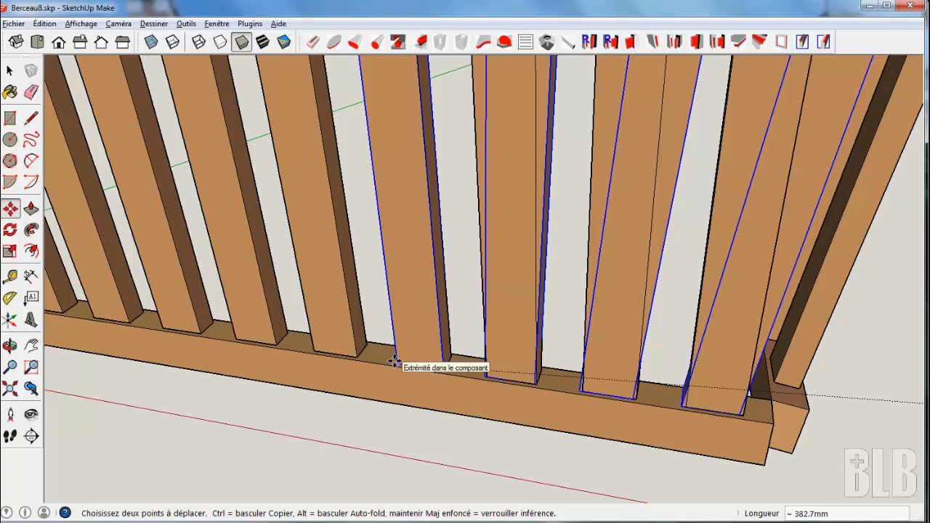
pyautogui.click(393, 361)
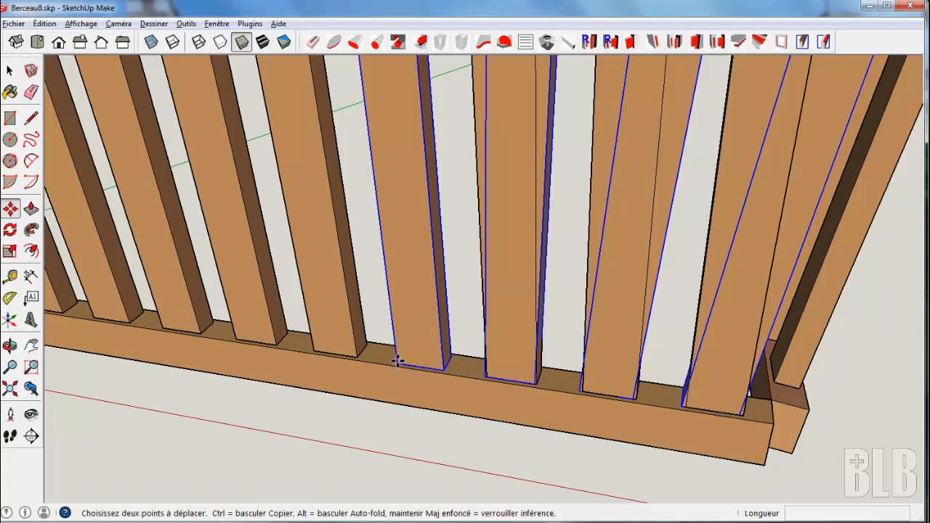
# Copy the four placed slats about 128 mm out in front of the side panel and flip the copies along the red axis.
pyautogui.click(398, 361)
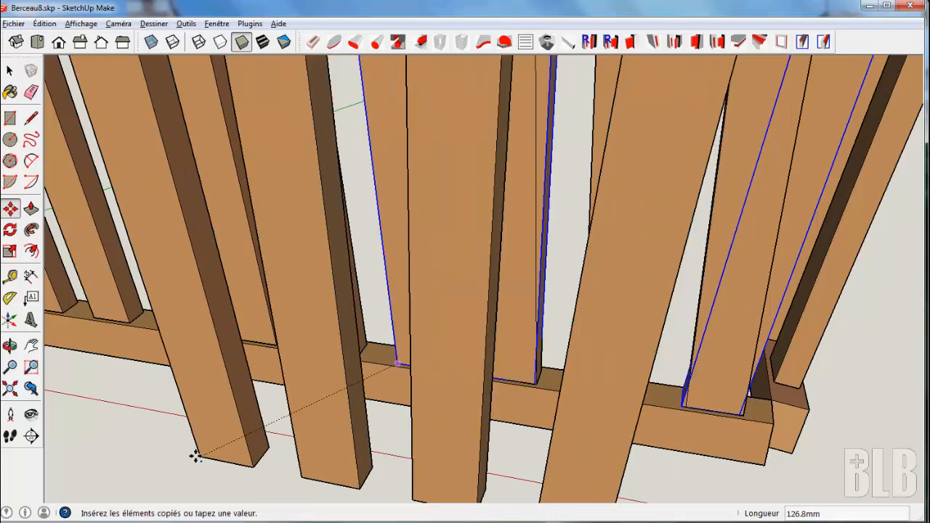
pyautogui.click(228, 431)
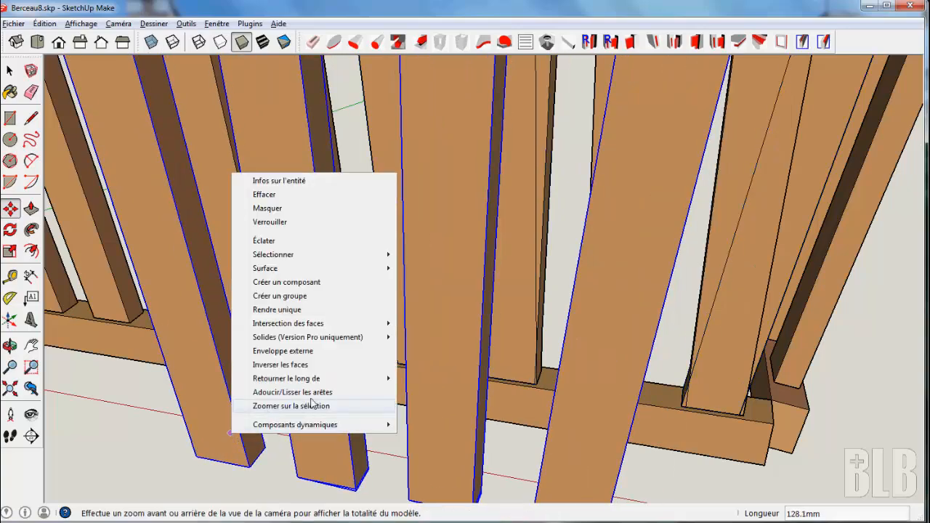
pyautogui.moveTo(326, 380)
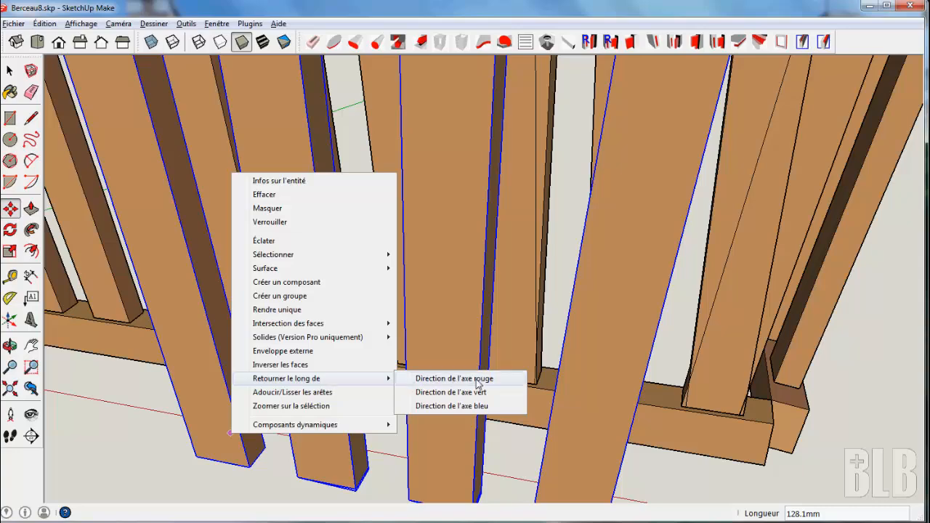
pyautogui.click(477, 379)
pyautogui.moveTo(300, 427); pyautogui.dragTo(300, 426, button='middle')
pyautogui.scroll(-4, 301, 425)
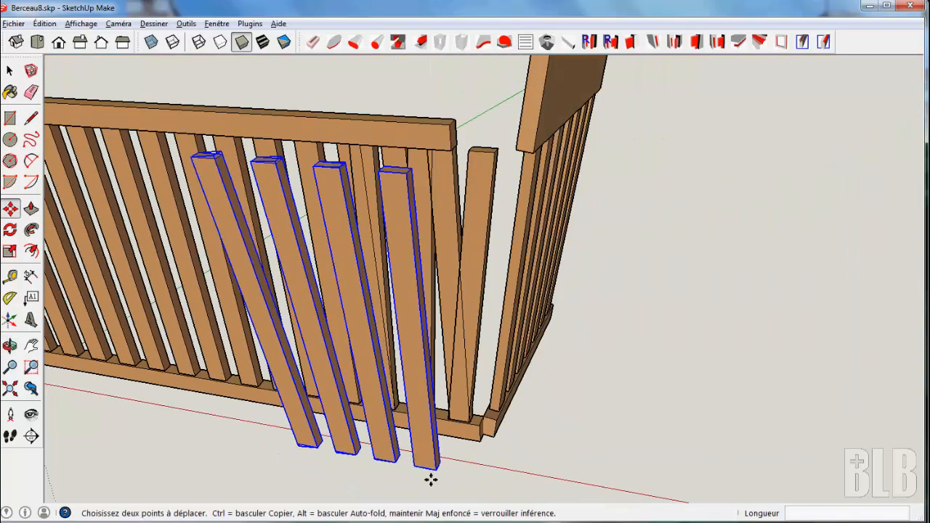
# Move the flipped slats to the side panel's opposite end, seating them on the bottom rail over the four existing slats.
pyautogui.click(430, 480)
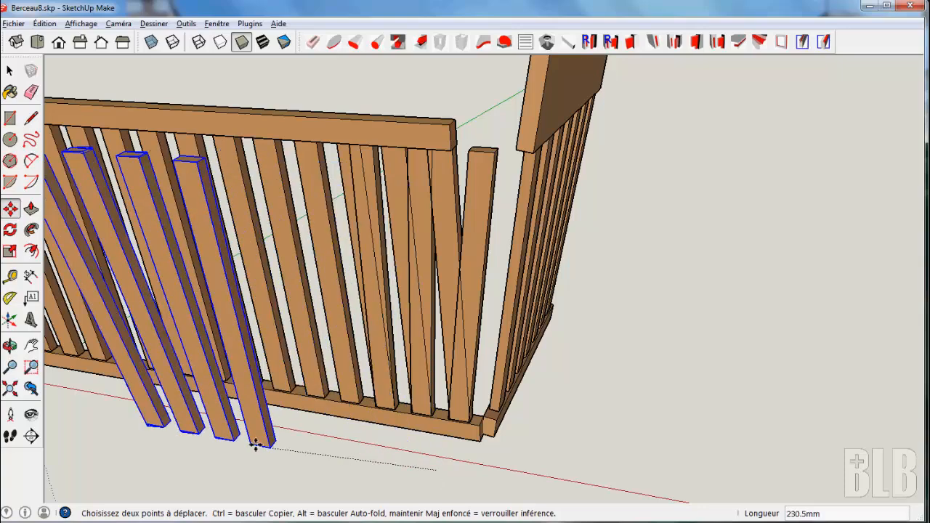
pyautogui.click(253, 443)
pyautogui.moveTo(259, 444); pyautogui.dragTo(565, 456, button='middle')
pyautogui.click(566, 457)
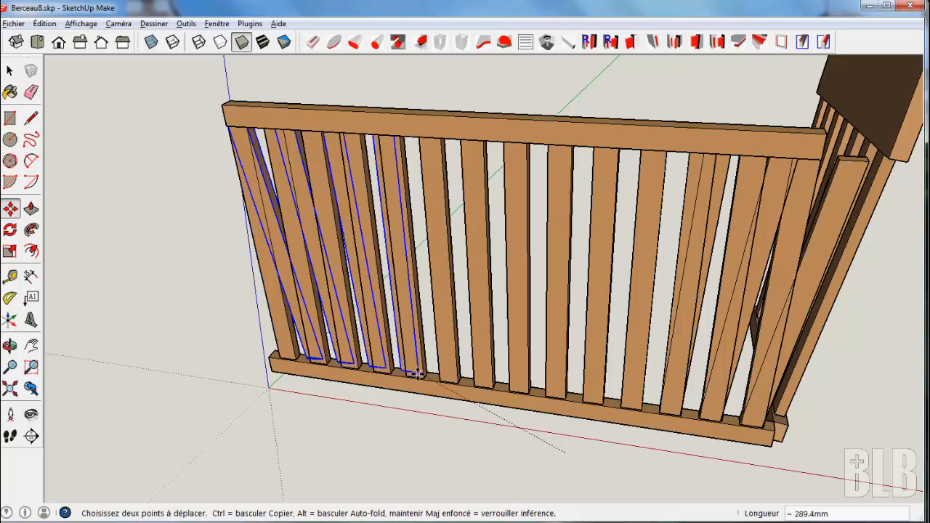
pyautogui.click(390, 372)
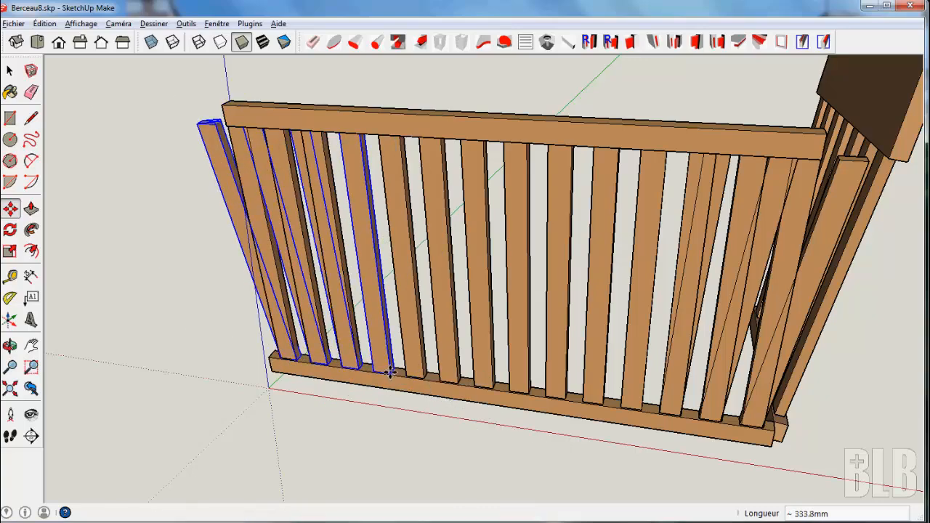
# Delete the four original slats overlapped by the flipped slats at the side panel's end away from the end panel.
pyautogui.press('space')
pyautogui.click(372, 314)
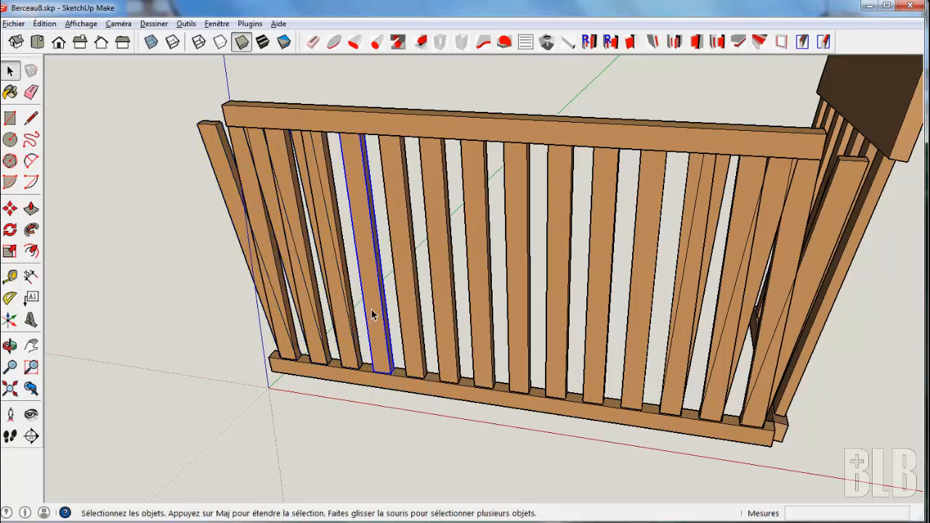
pyautogui.press('Delete')
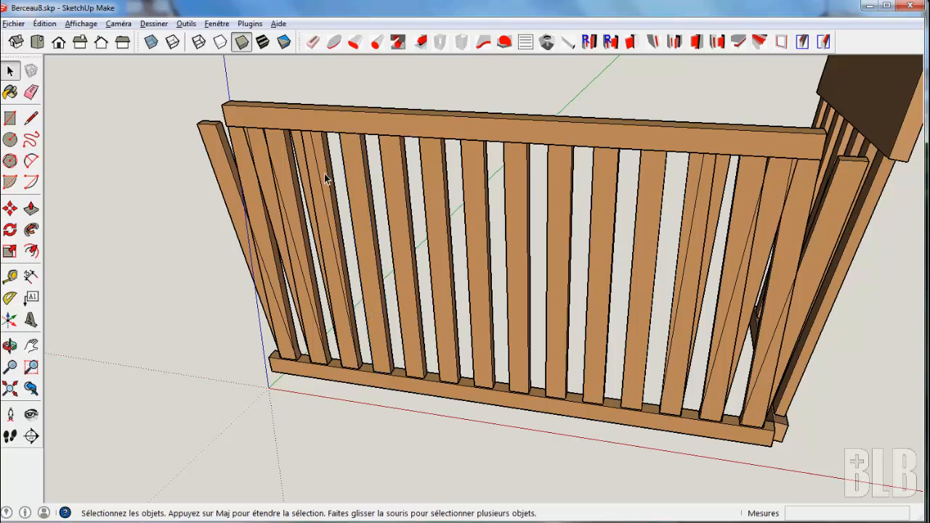
pyautogui.click(323, 150)
pyautogui.press('Delete')
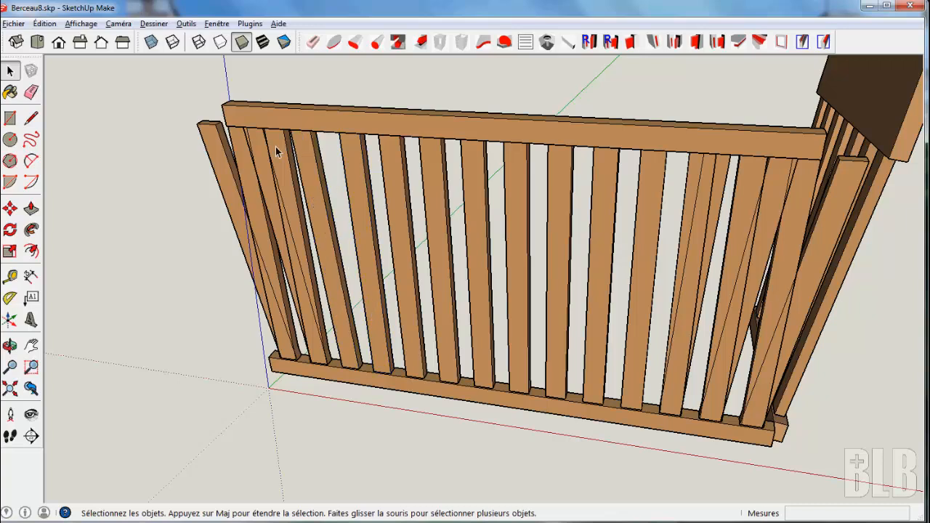
pyautogui.click(276, 151)
pyautogui.press('Delete')
pyautogui.click(244, 153)
pyautogui.press('Delete')
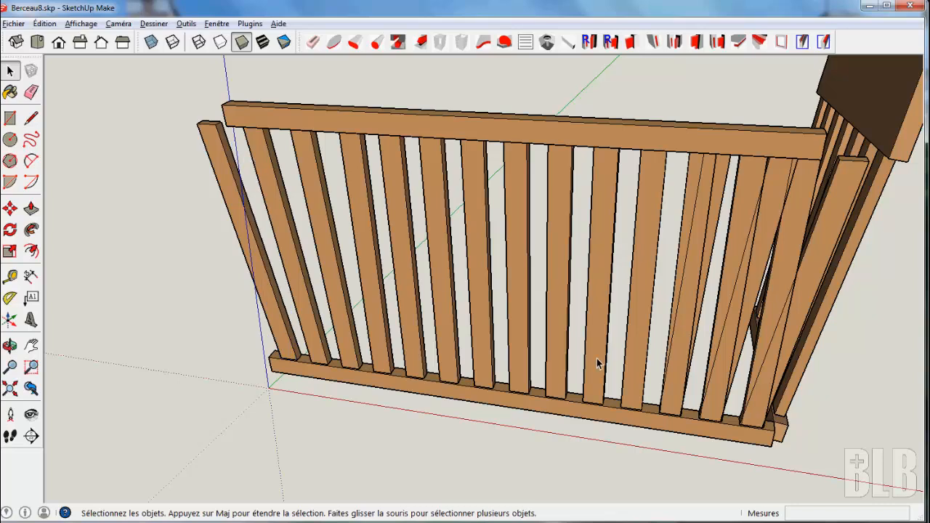
# Delete the three original slats overlapped by the splayed slats at the side panel's end beside the end panel.
pyautogui.click(634, 382)
pyautogui.press('Delete')
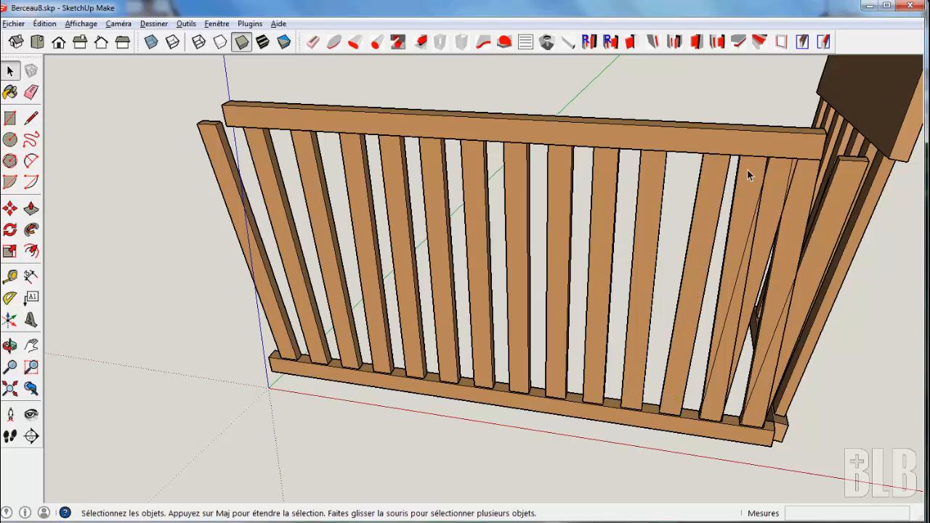
pyautogui.click(746, 170)
pyautogui.press('Delete')
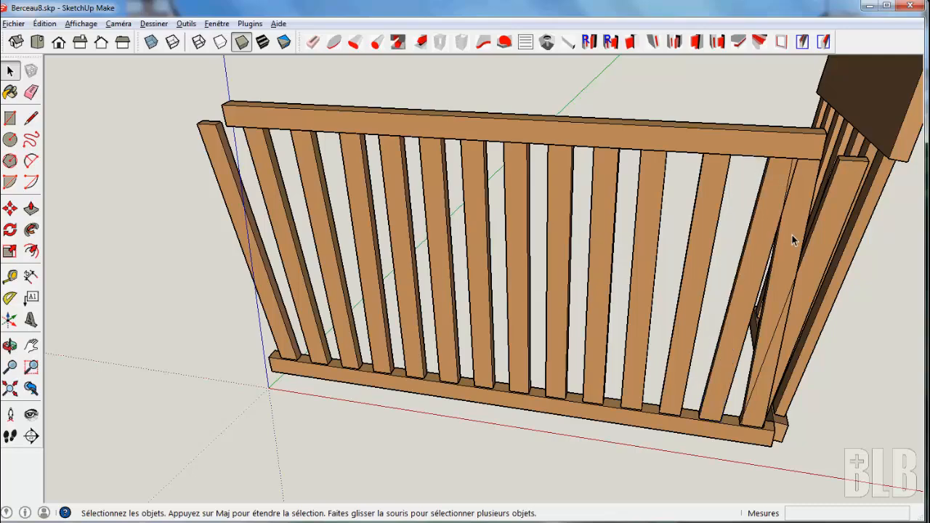
pyautogui.click(793, 183)
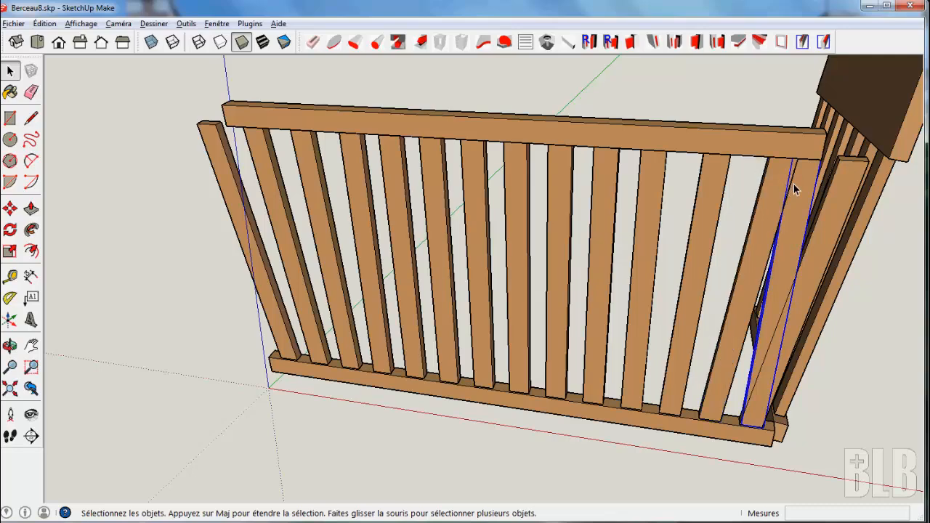
pyautogui.press('Delete')
# Extend the side panel's top rail about 146 mm past the outermost slat, at the end away from the end panel.
pyautogui.scroll(-2, 639, 301)
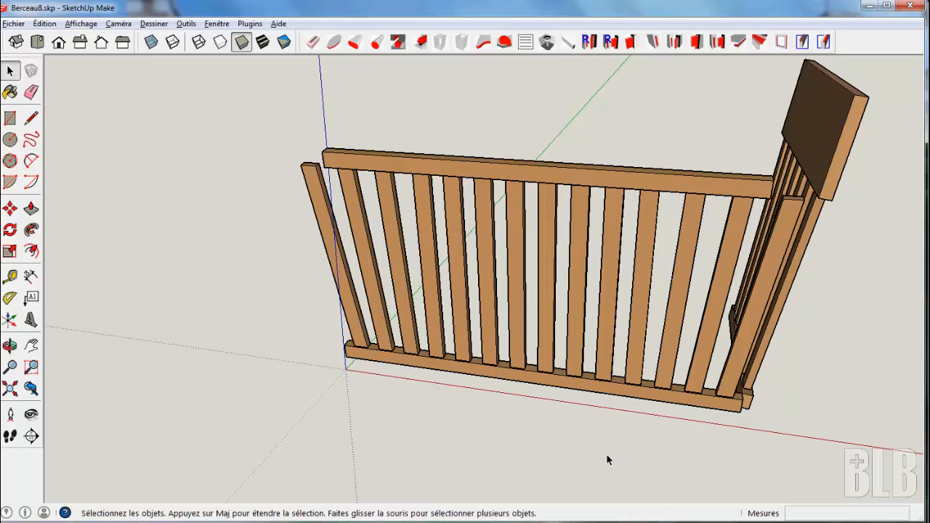
pyautogui.moveTo(347, 455); pyautogui.dragTo(617, 457, button='middle')
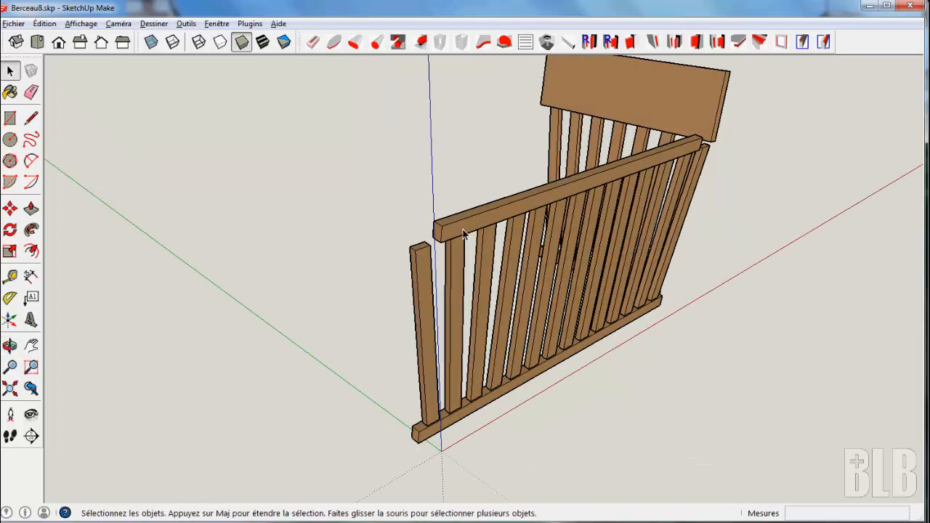
pyautogui.doubleClick(465, 233)
pyautogui.press('p')
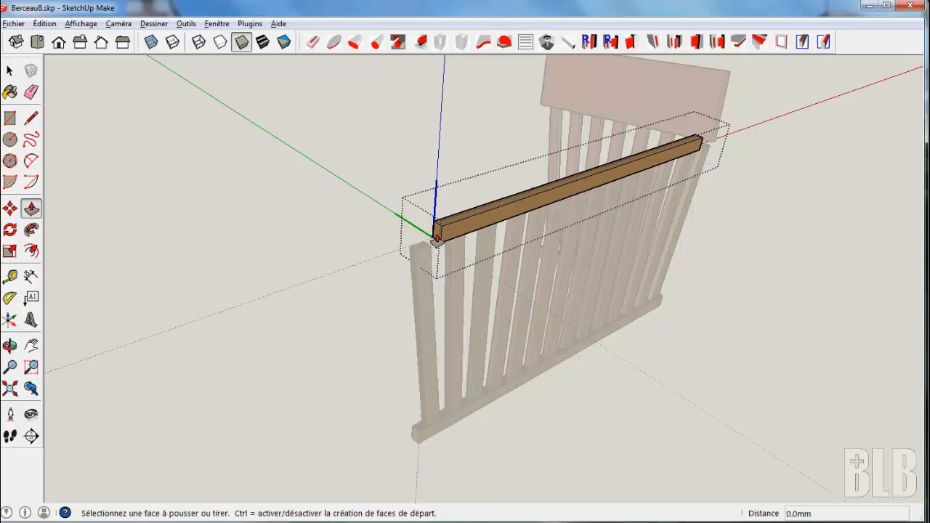
pyautogui.click(436, 234)
pyautogui.click(362, 268)
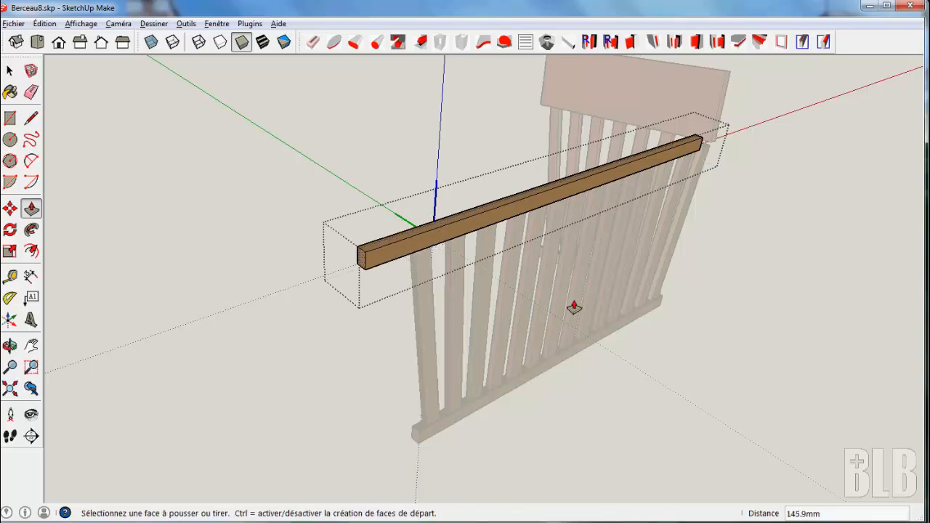
pyautogui.moveTo(567, 301); pyautogui.dragTo(393, 324, button='middle')
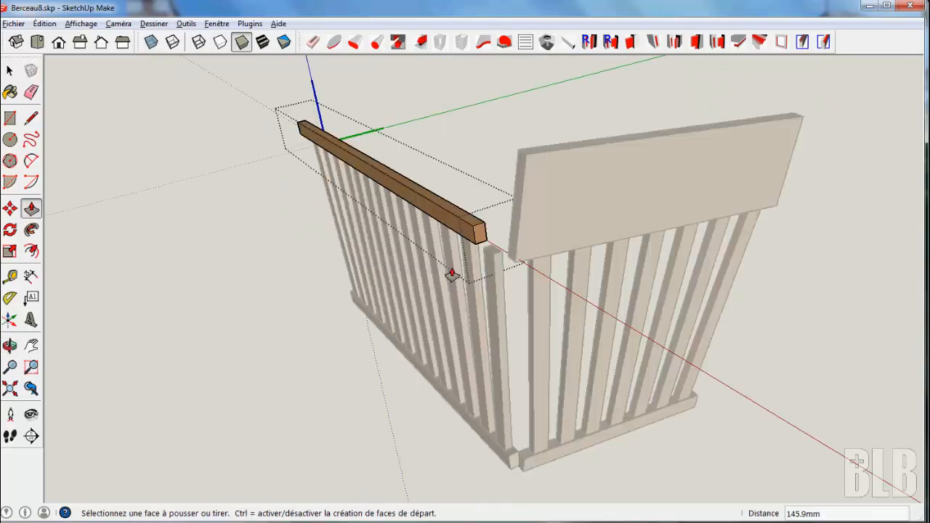
# Extend the side panel's top rail about 153 mm at the end beside the end panel.
pyautogui.click(477, 238)
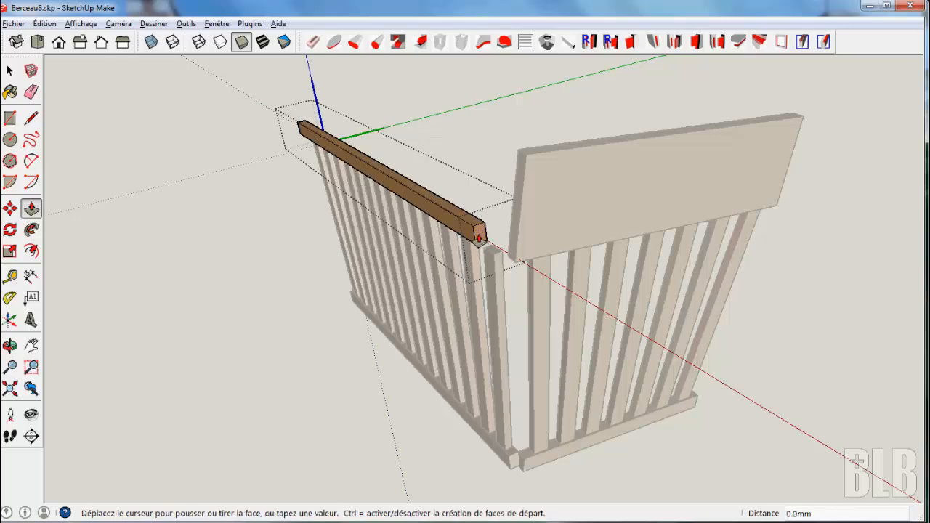
pyautogui.click(537, 268)
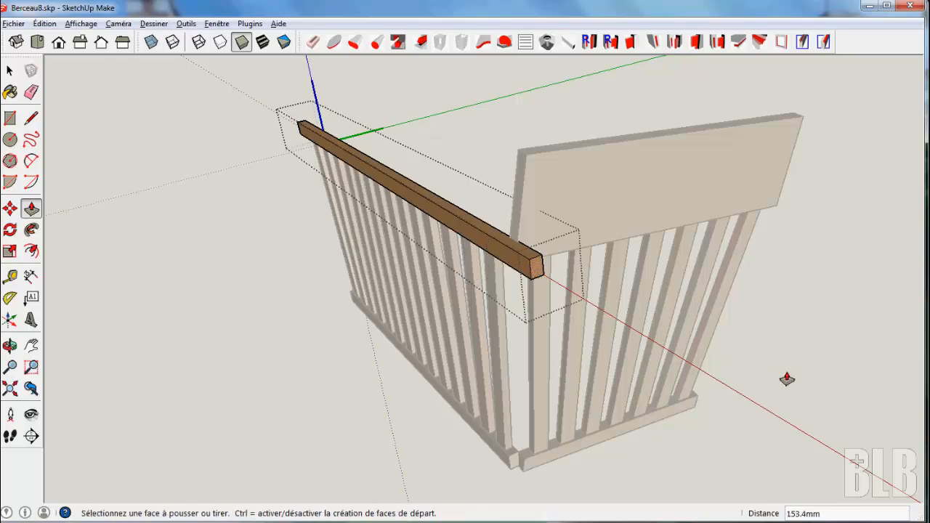
pyautogui.press('space')
pyautogui.click(788, 360)
pyautogui.moveTo(788, 360); pyautogui.dragTo(789, 394, button='middle')
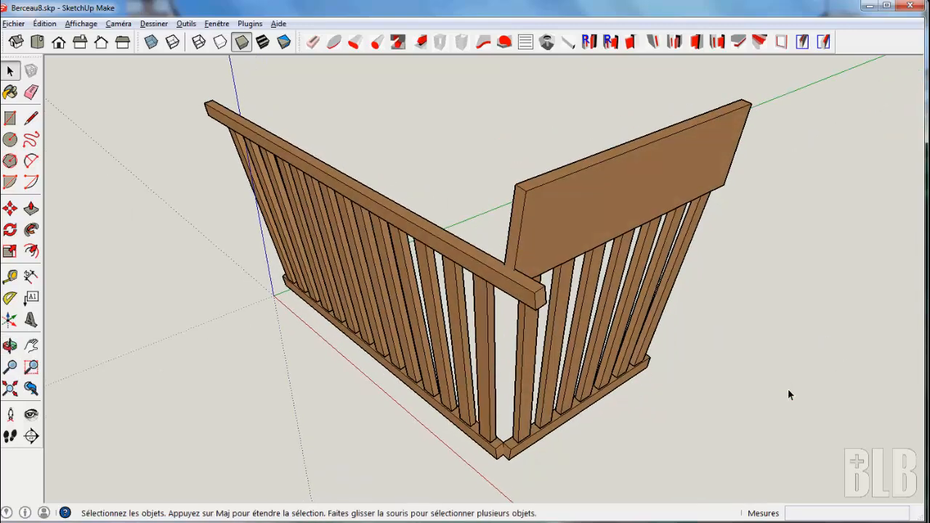
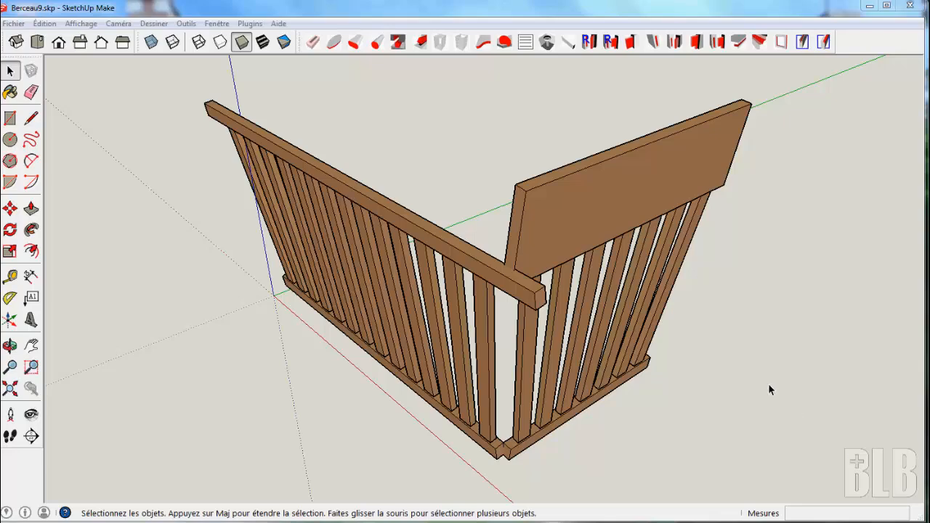
# Examine the corner where the side panel's bottom rail meets the end panel's bottom rail.
pyautogui.moveTo(768, 384); pyautogui.dragTo(775, 361, button='middle')
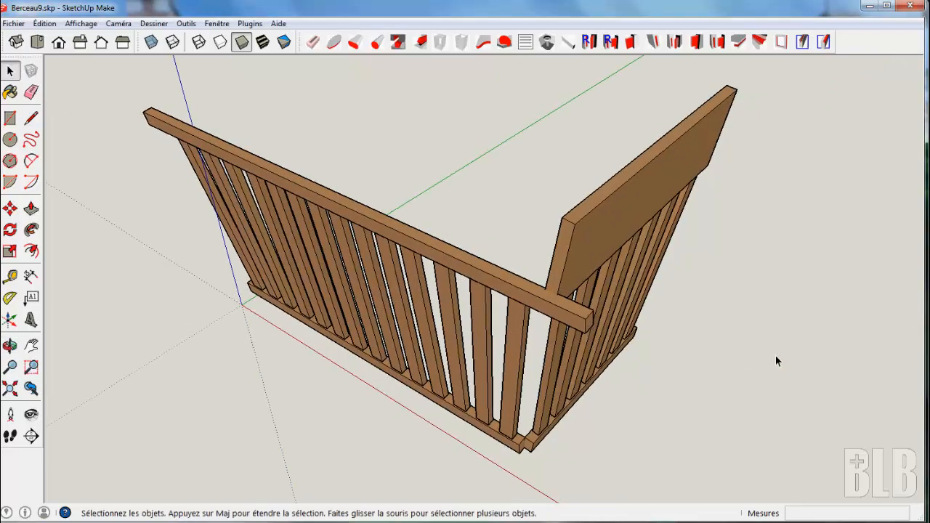
pyautogui.moveTo(254, 419); pyautogui.dragTo(330, 424, button='middle')
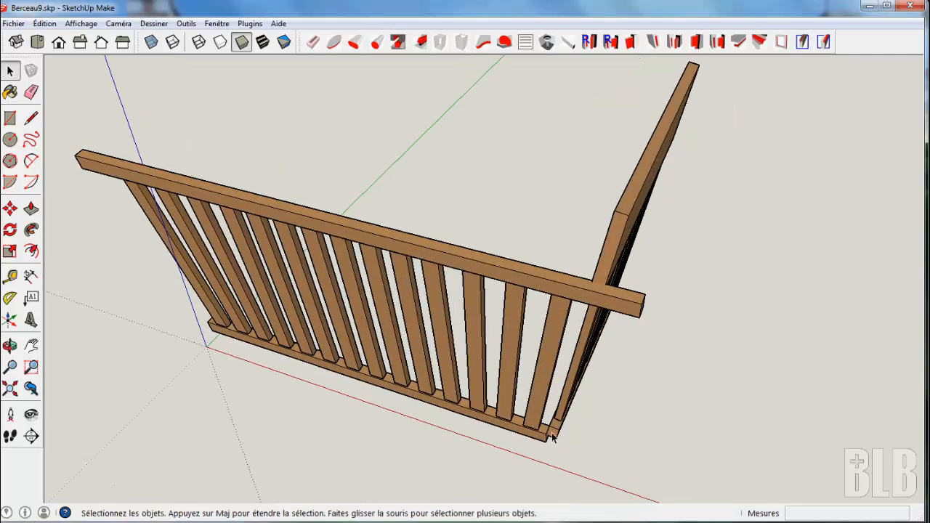
pyautogui.moveTo(730, 356); pyautogui.dragTo(653, 338, button='middle')
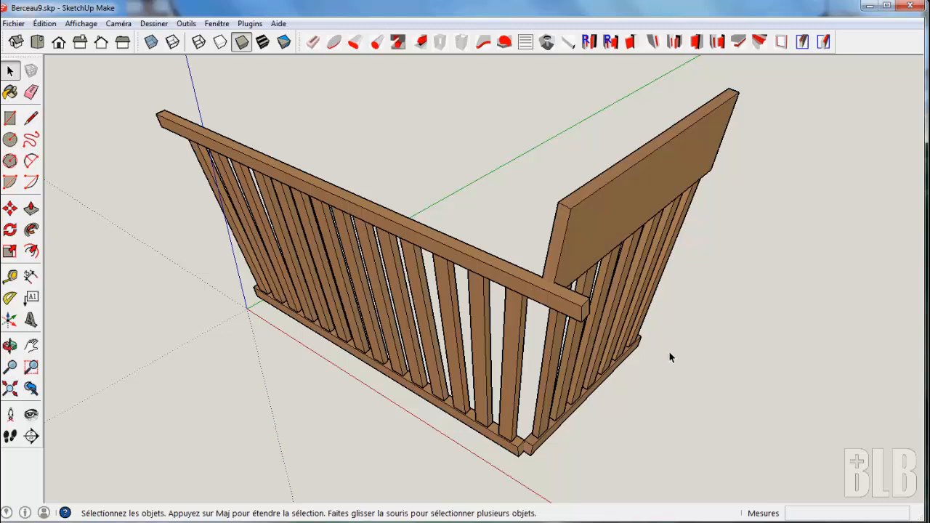
pyautogui.moveTo(668, 351); pyautogui.dragTo(741, 377, button='middle')
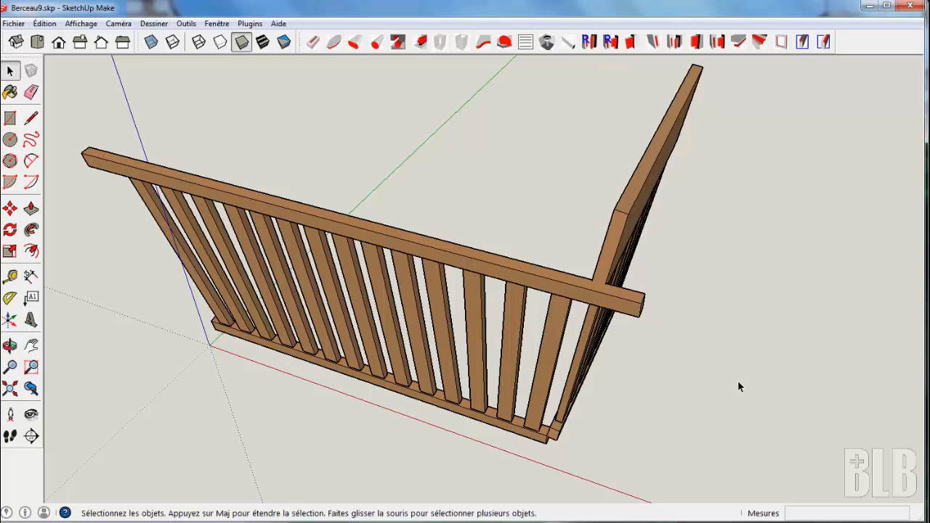
pyautogui.moveTo(737, 385); pyautogui.dragTo(694, 348, button='middle')
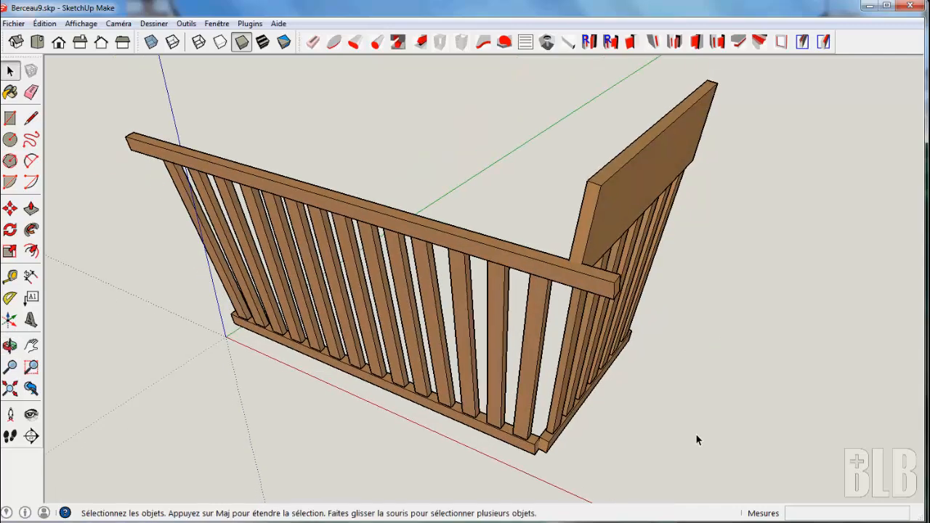
pyautogui.moveTo(682, 422); pyautogui.dragTo(446, 416, button='middle')
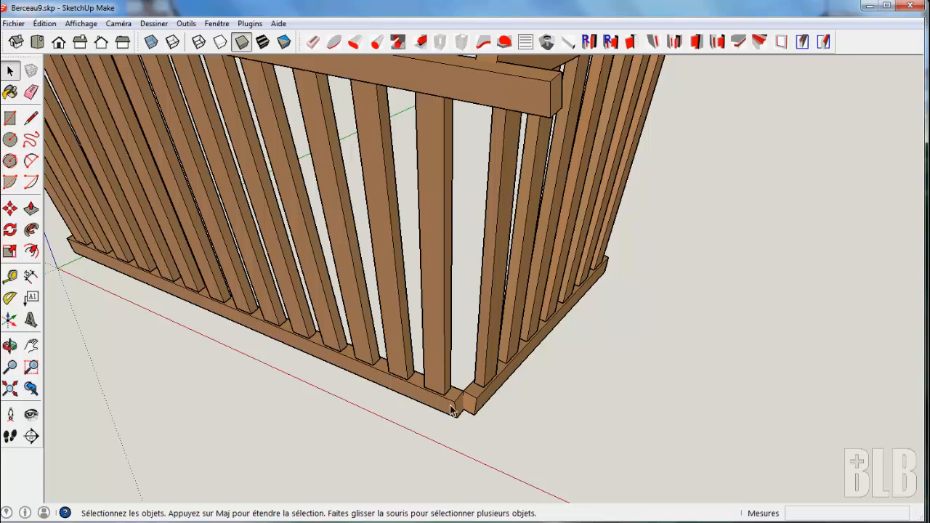
pyautogui.moveTo(489, 416); pyautogui.dragTo(435, 454, button='middle')
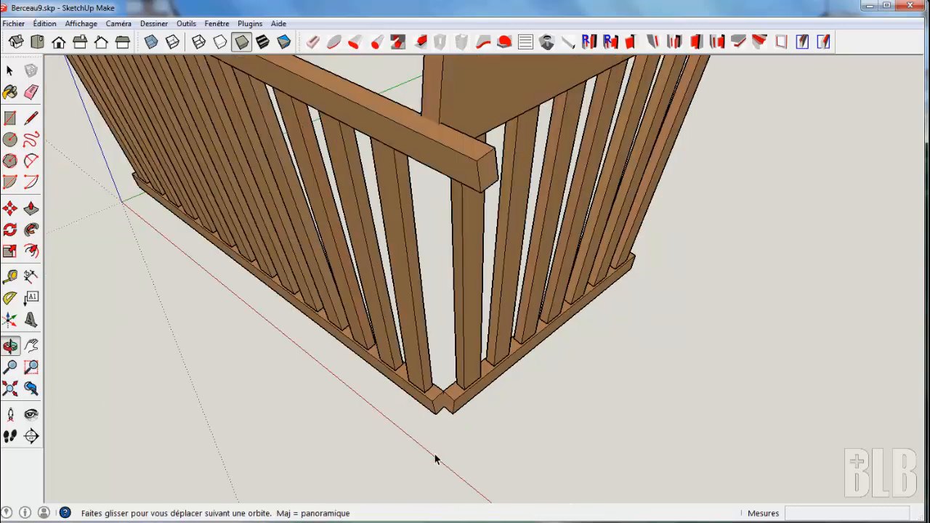
pyautogui.scroll(4, 434, 454)
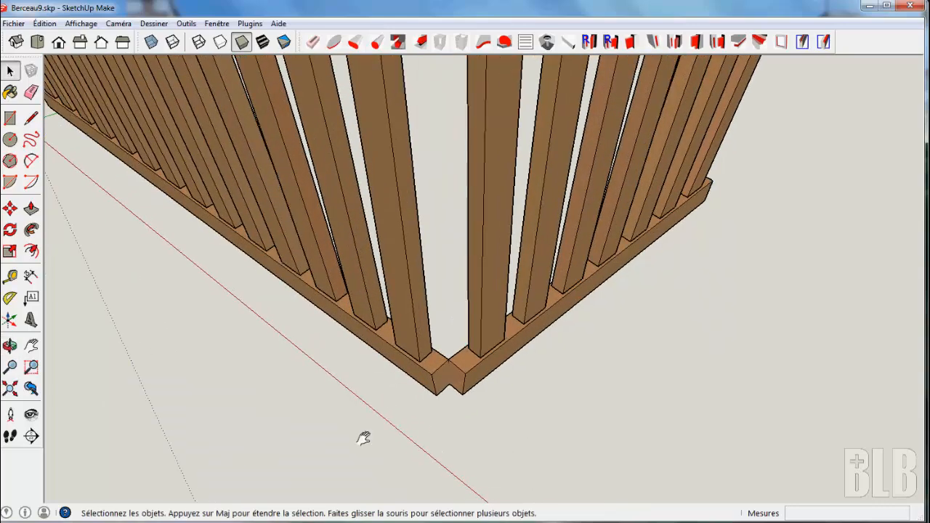
pyautogui.moveTo(363, 436); pyautogui.dragTo(383, 443, button='middle')
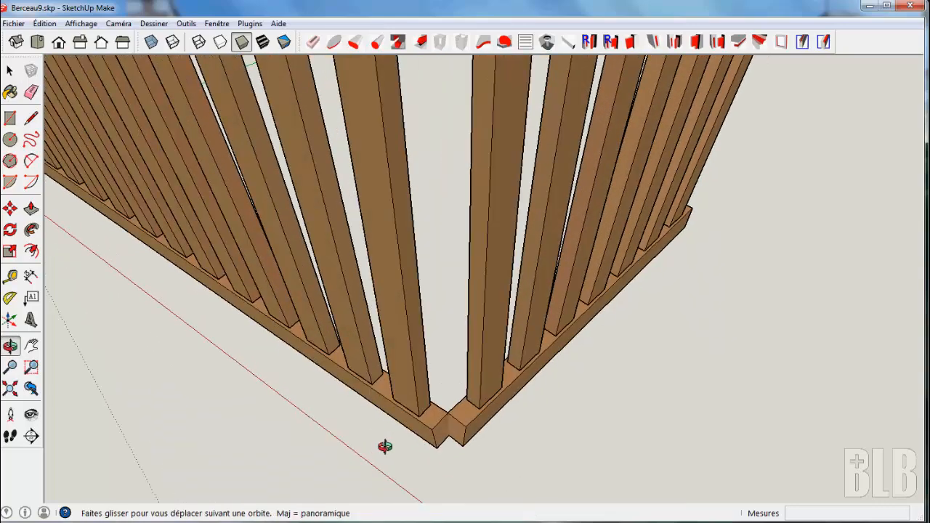
# Place a guide 30 mm in from the outer top edge of the side panel's bottom rail, inside that rail's component.
pyautogui.click(10, 276)
pyautogui.press('space')
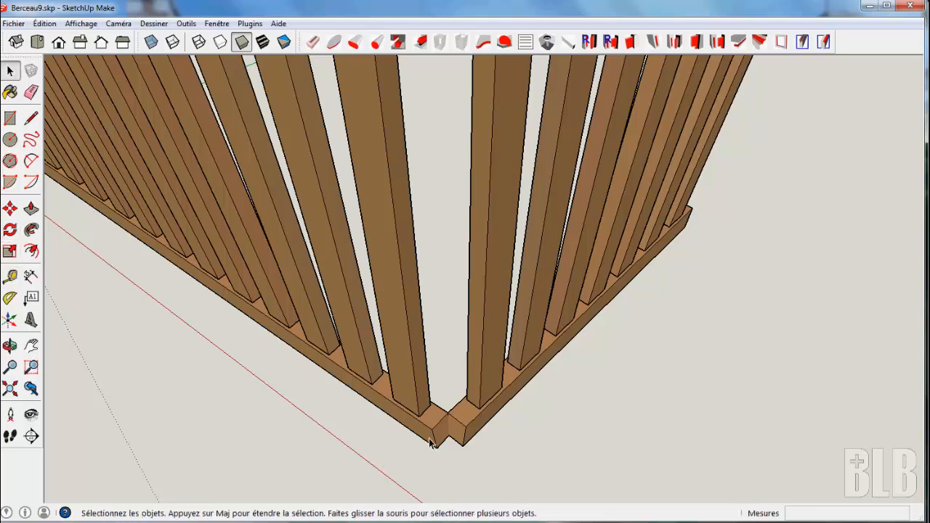
pyautogui.doubleClick(433, 437)
pyautogui.click(11, 276)
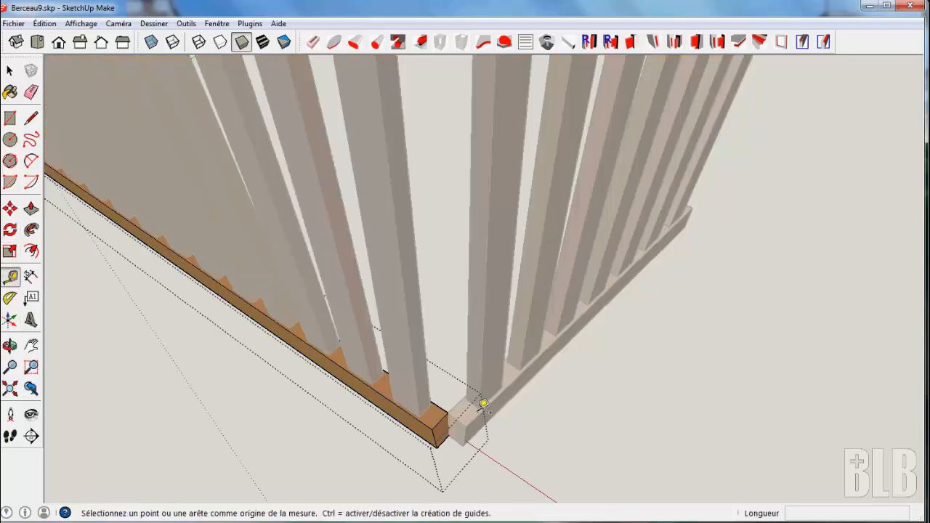
pyautogui.moveTo(482, 400); pyautogui.dragTo(378, 407, button='middle')
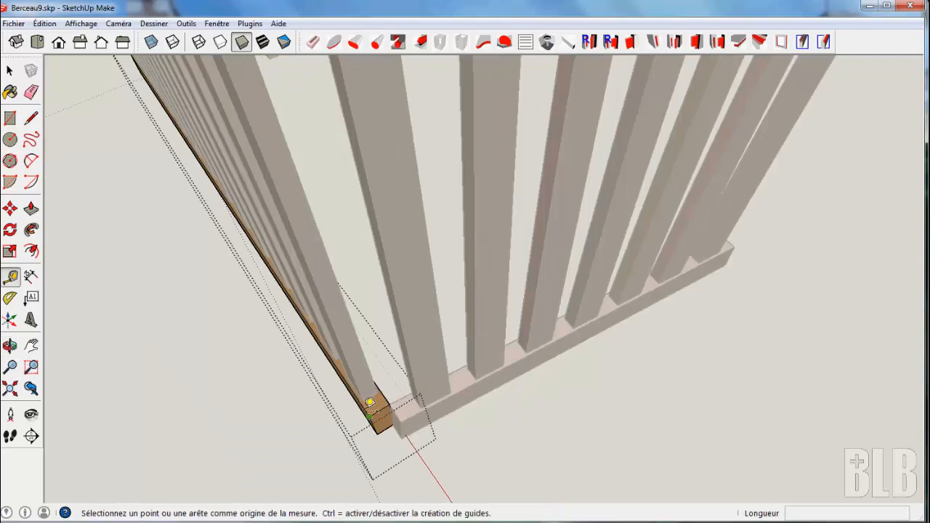
pyautogui.click(362, 407)
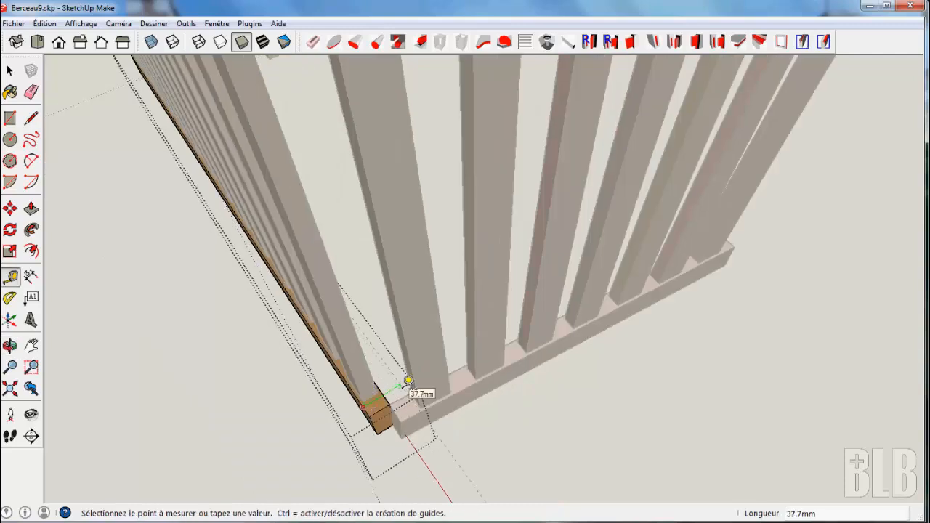
pyautogui.write('30')
pyautogui.press('Return')
pyautogui.press('space')
# Place a guide 30 mm in from the outer top edge of the end panel's bottom rail, inside that rail's component.
pyautogui.moveTo(566, 429); pyautogui.dragTo(750, 456, button='middle')
pyautogui.doubleClick(556, 439)
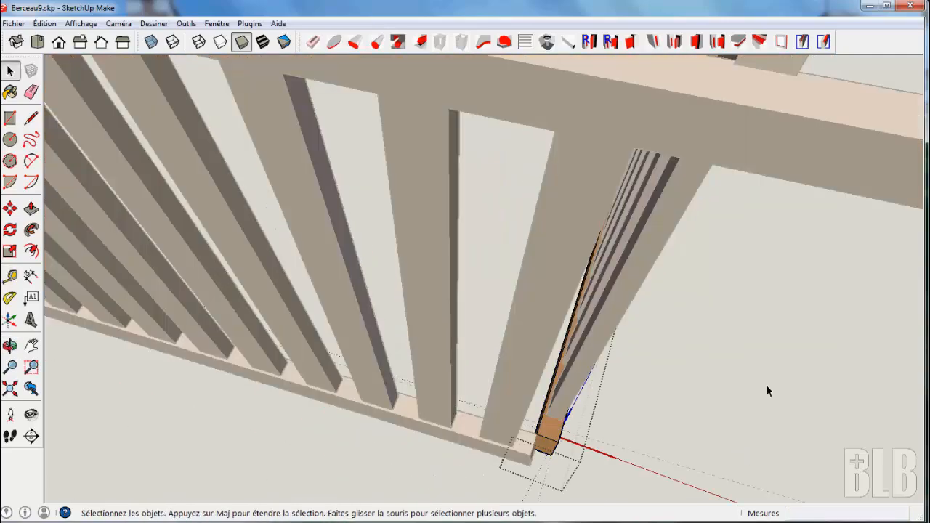
pyautogui.moveTo(767, 390); pyautogui.dragTo(669, 346, button='middle')
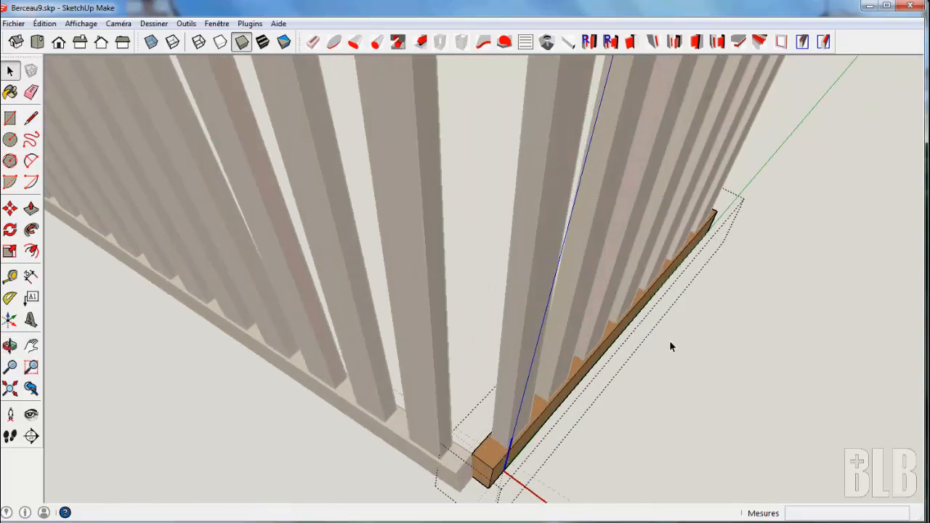
pyautogui.press('t')
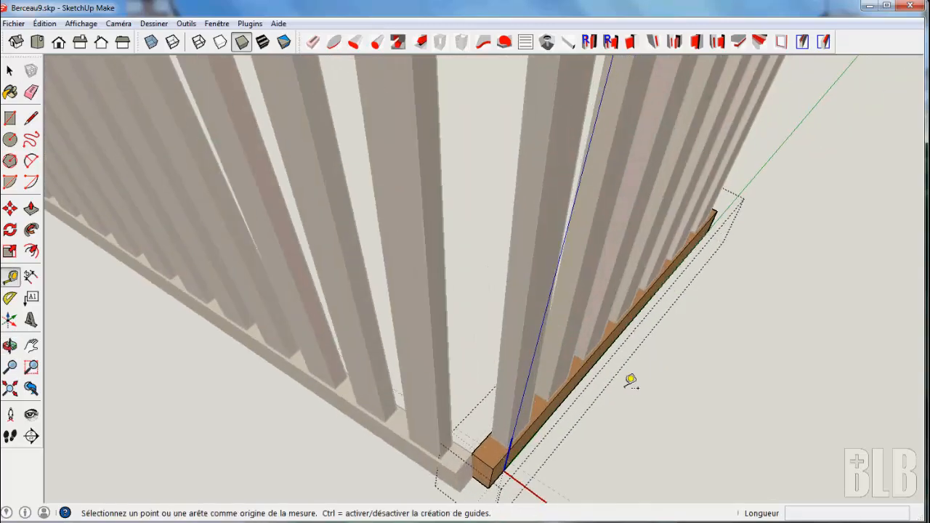
pyautogui.scroll(3, 505, 457)
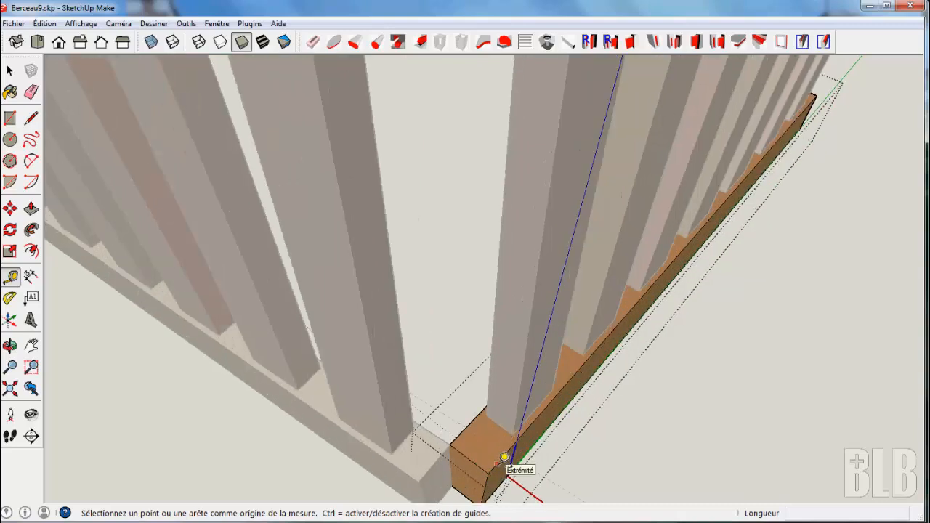
pyautogui.click(501, 459)
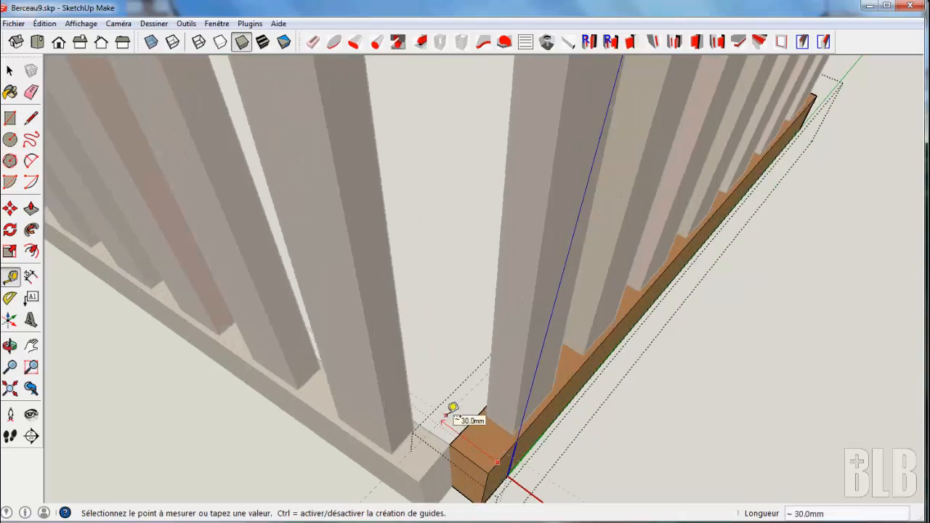
pyautogui.write('30')
pyautogui.press('Return')
pyautogui.press('space')
pyautogui.click(727, 433)
# Draw two 30 mm lines from the guides' intersection across both bottom rails and join their outer ends with a diagonal line.
pyautogui.press('o')
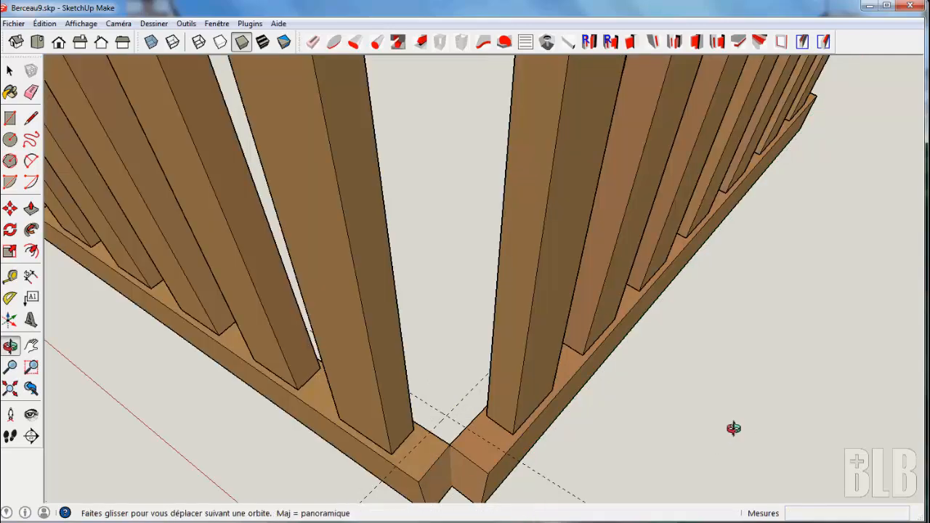
pyautogui.moveTo(733, 428); pyautogui.dragTo(696, 406)
pyautogui.press('space')
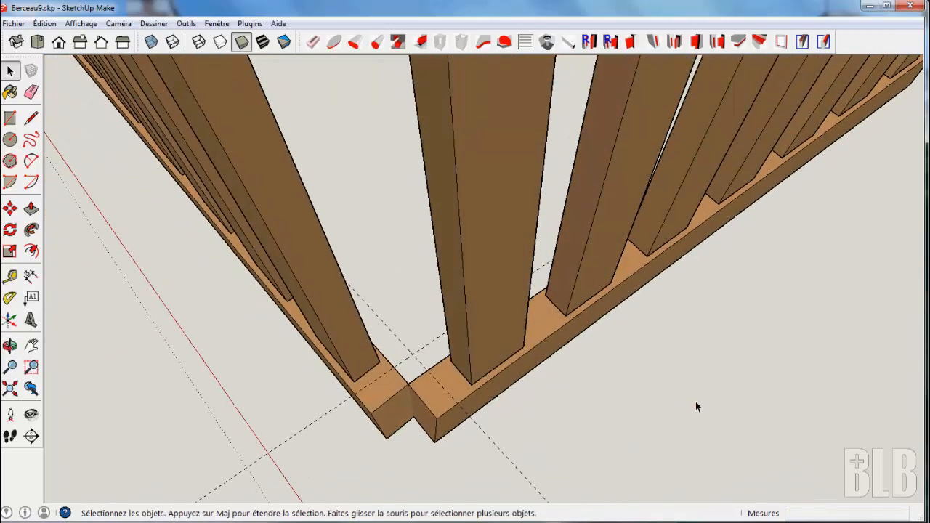
pyautogui.press('l')
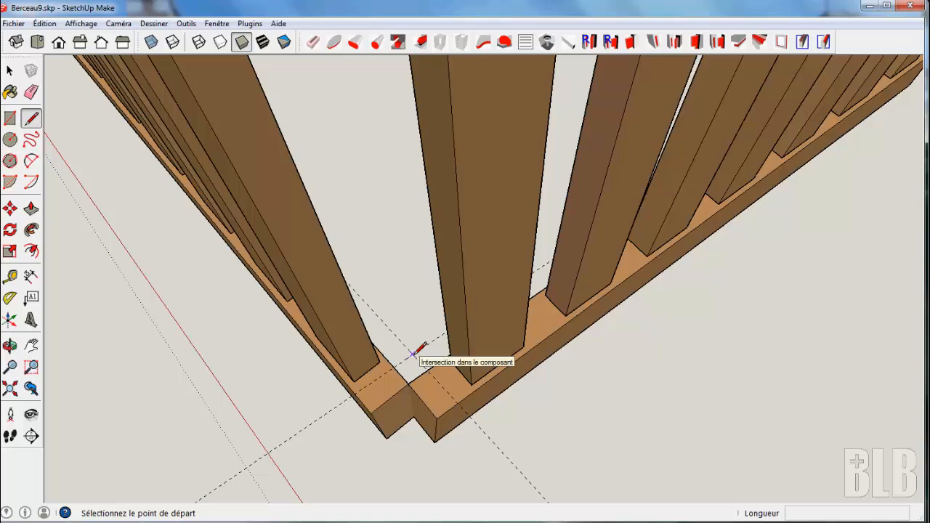
pyautogui.click(412, 354)
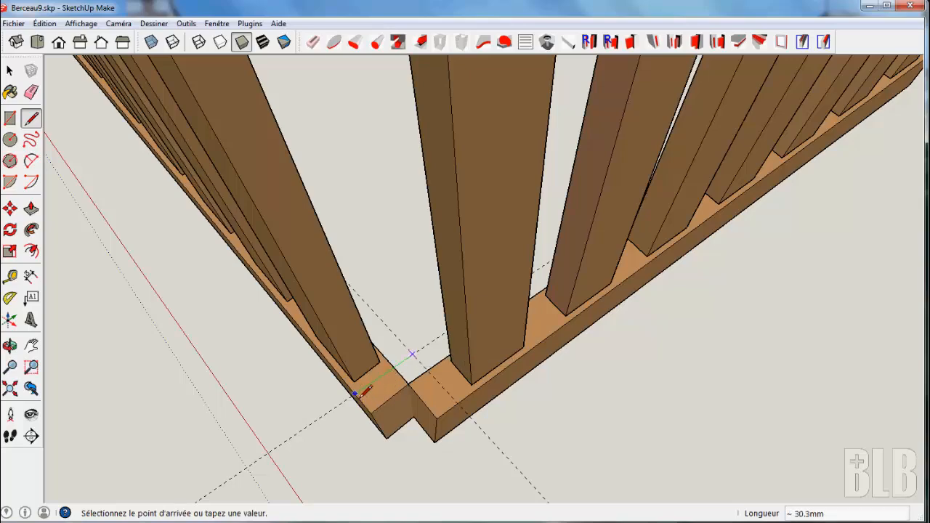
pyautogui.scroll(2, 355, 393)
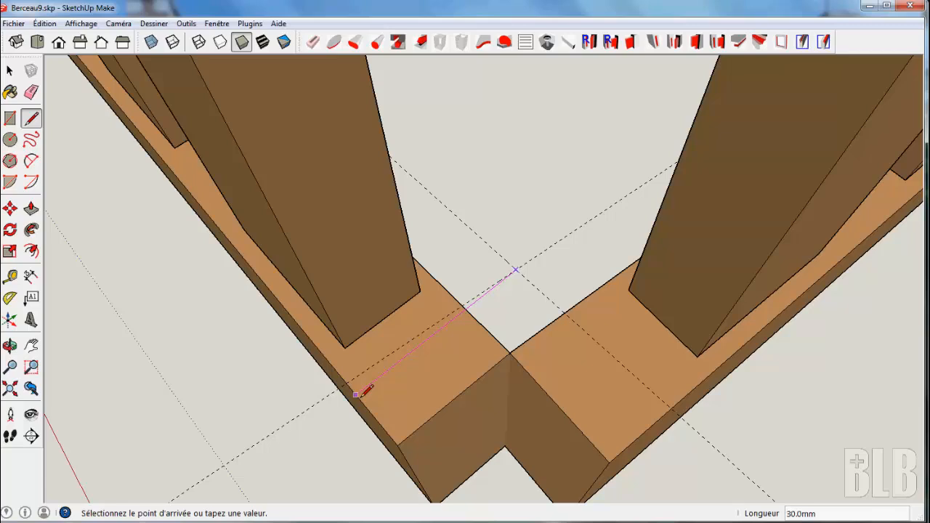
pyautogui.click(355, 394)
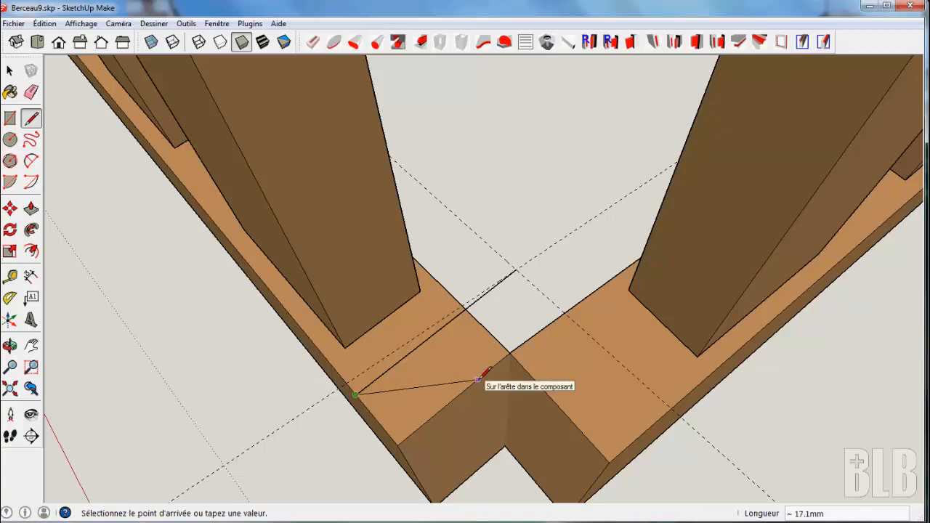
pyautogui.press('Escape')
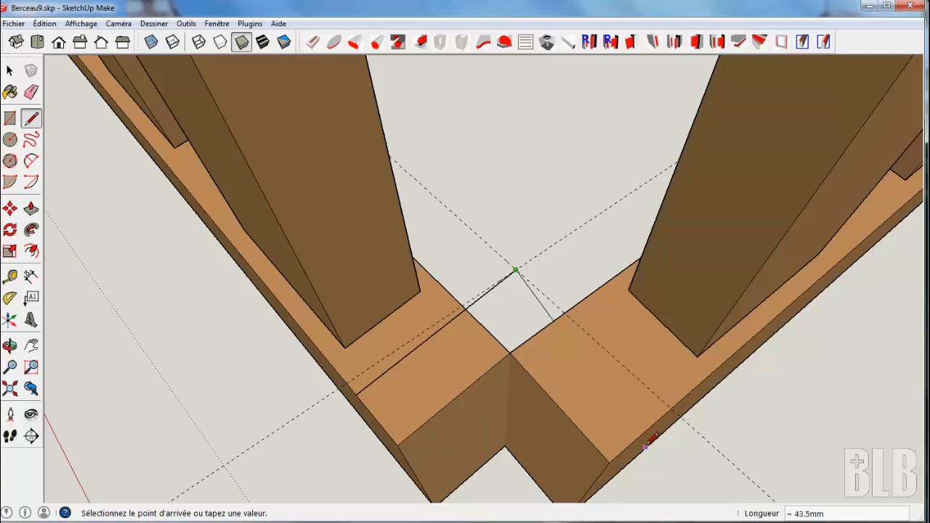
pyautogui.click(661, 417)
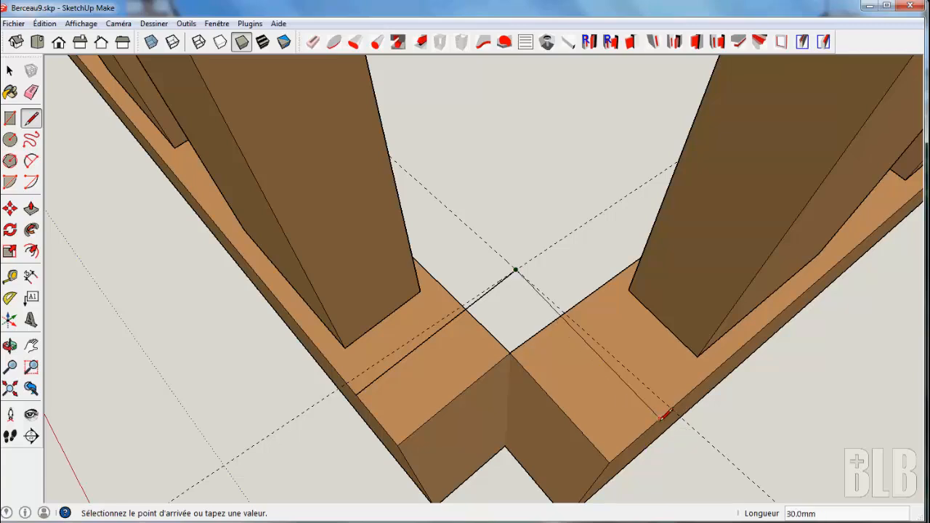
pyautogui.click(661, 417)
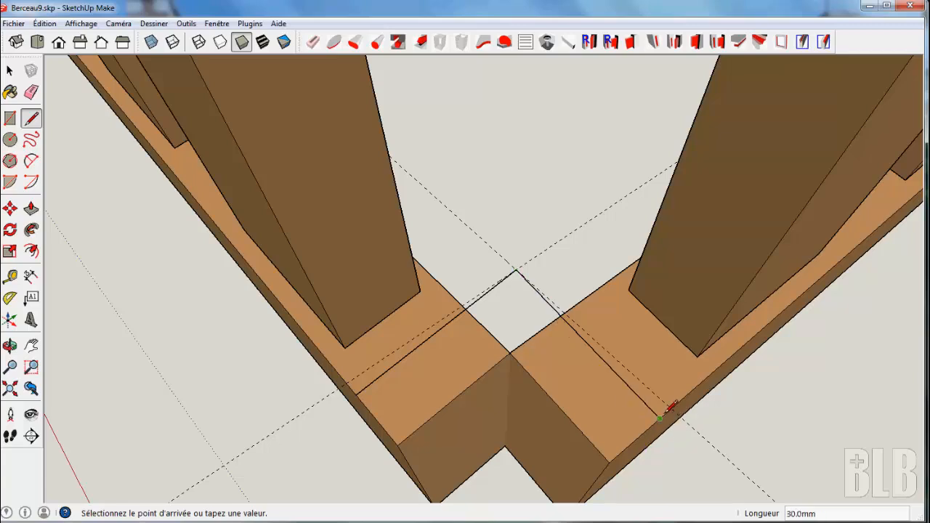
pyautogui.click(361, 392)
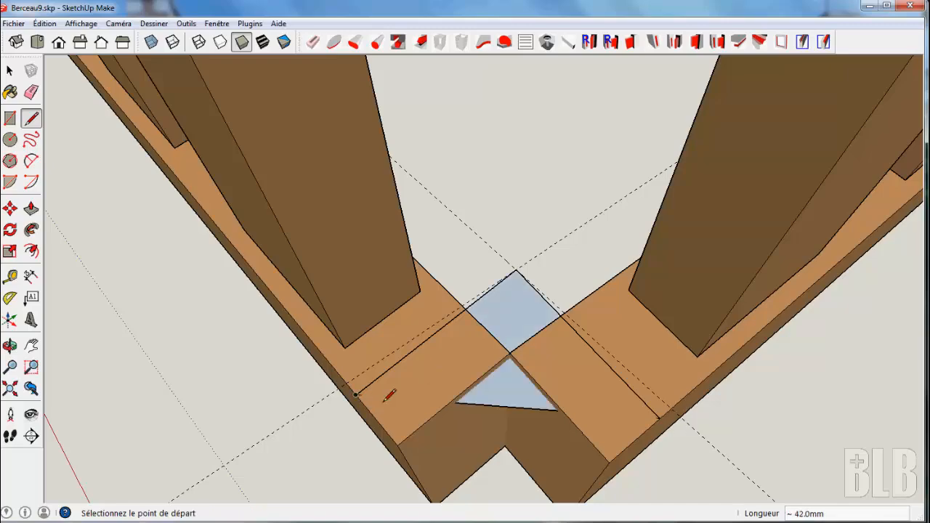
# Close the square corner post profile with two lines from the outer ends of the 30 mm lines, meeting at the outside corner.
pyautogui.moveTo(384, 390); pyautogui.dragTo(520, 314, button='middle')
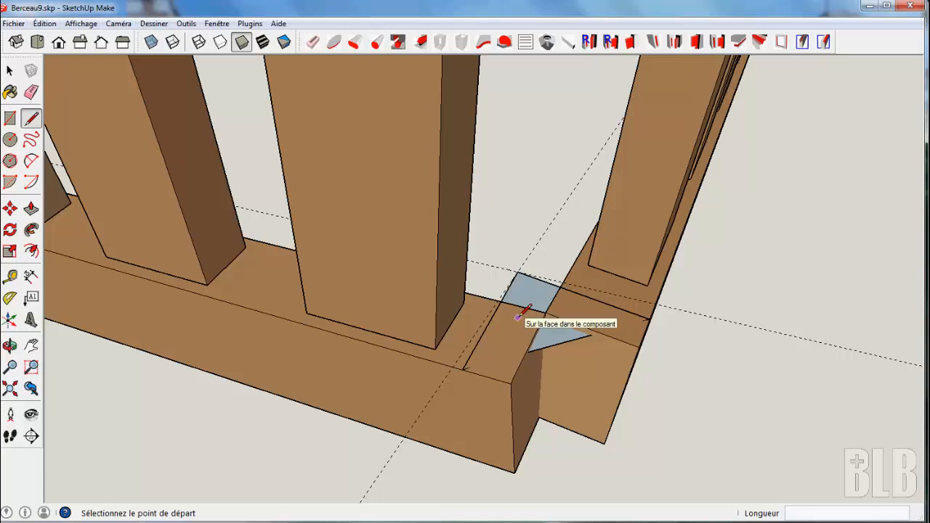
pyautogui.click(462, 369)
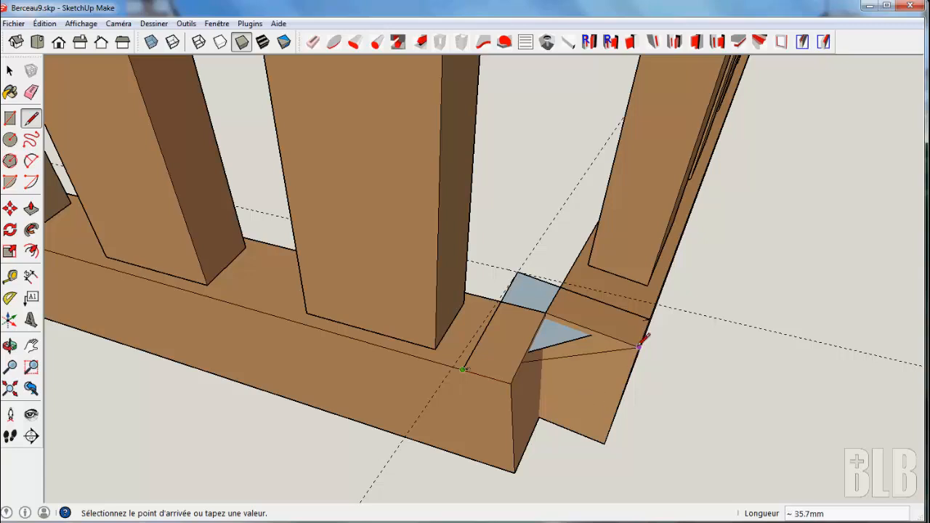
pyautogui.click(613, 412)
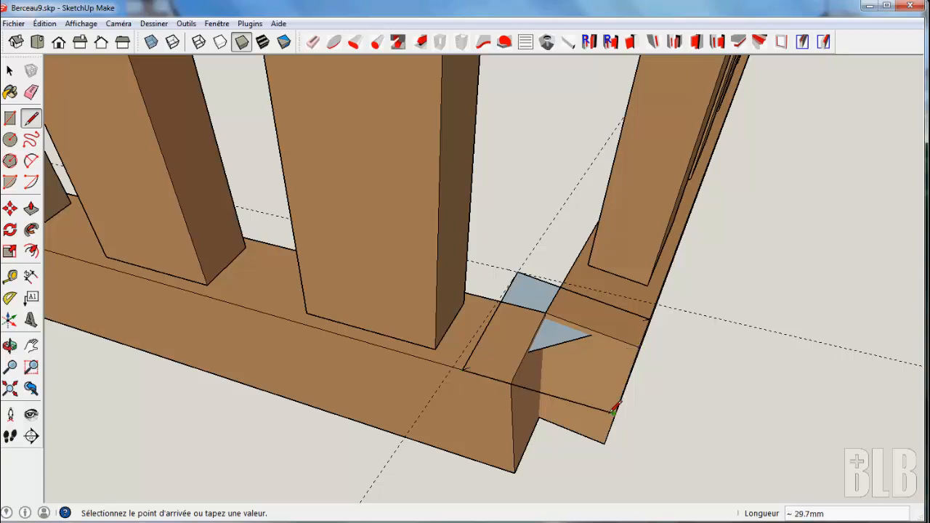
pyautogui.click(651, 317)
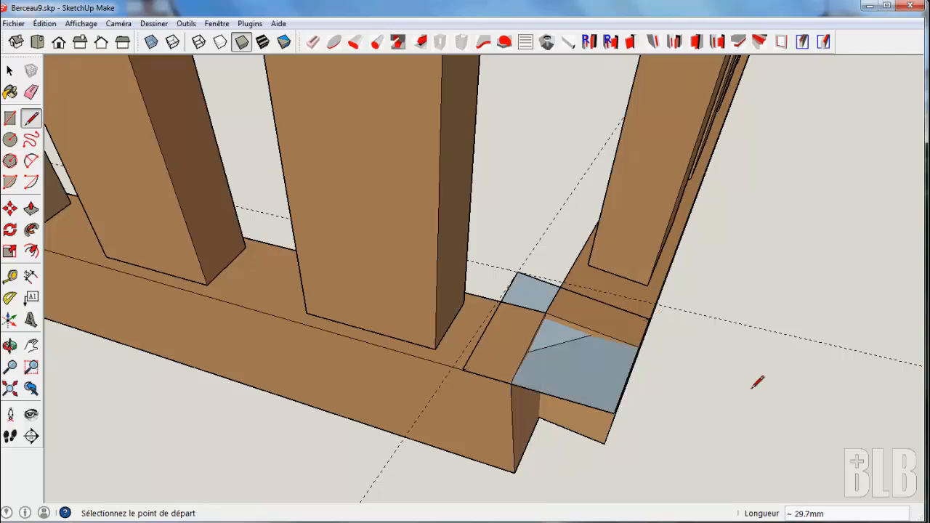
pyautogui.moveTo(757, 383); pyautogui.dragTo(630, 421, button='middle')
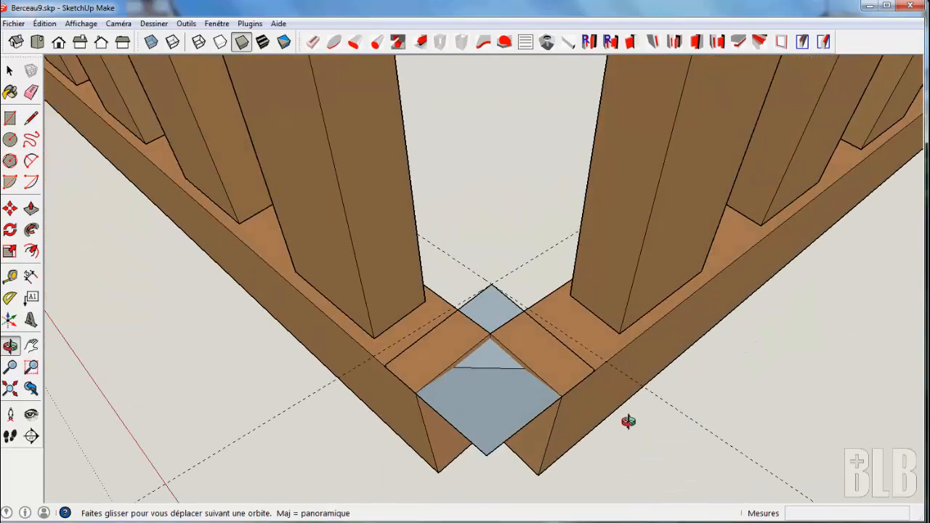
# Draw a path line from the bottom rails' meeting corner inside the profile up to the inner lower corner of the top rails.
pyautogui.scroll(-5, 630, 420)
pyautogui.moveTo(747, 422); pyautogui.dragTo(149, 394, button='middle')
pyautogui.moveTo(596, 266); pyautogui.dragTo(432, 421, button='middle')
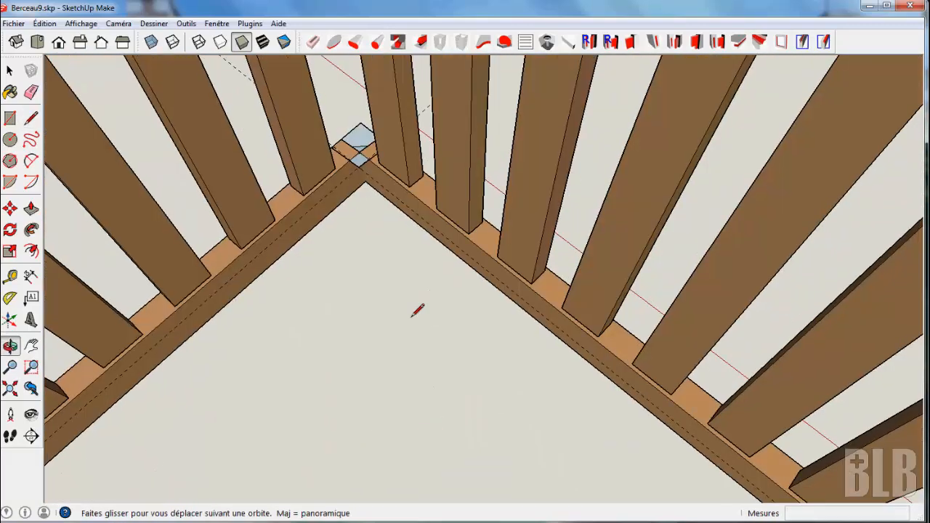
pyautogui.click(360, 153)
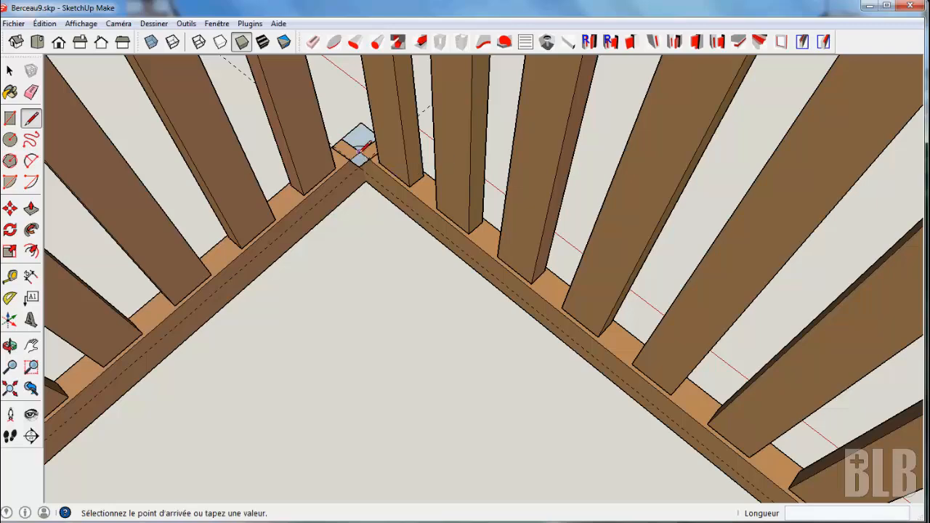
pyautogui.moveTo(360, 152)
pyautogui.mouseDown(button='middle')
pyautogui.moveTo(458, 460)
pyautogui.moveTo(444, 273)
pyautogui.moveTo(415, 224)
pyautogui.mouseUp(button='middle')
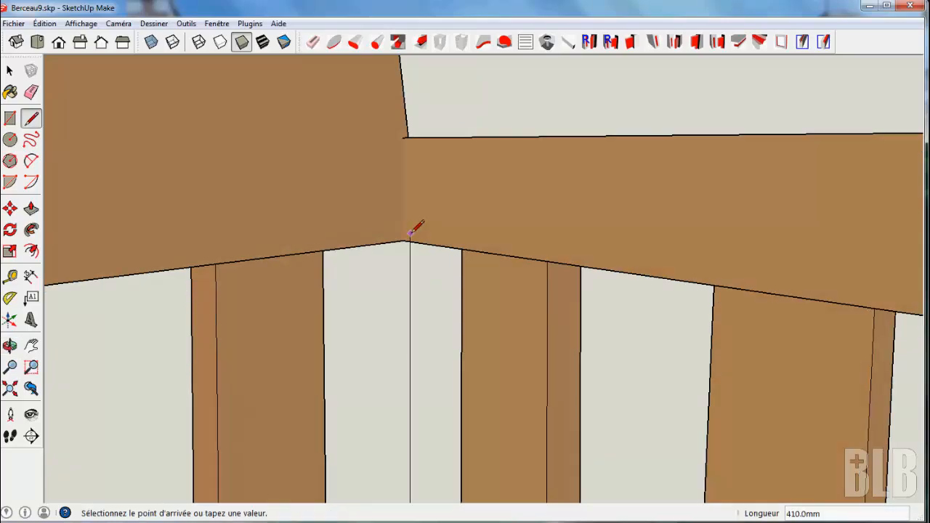
pyautogui.moveTo(420, 276); pyautogui.dragTo(465, 356, button='middle')
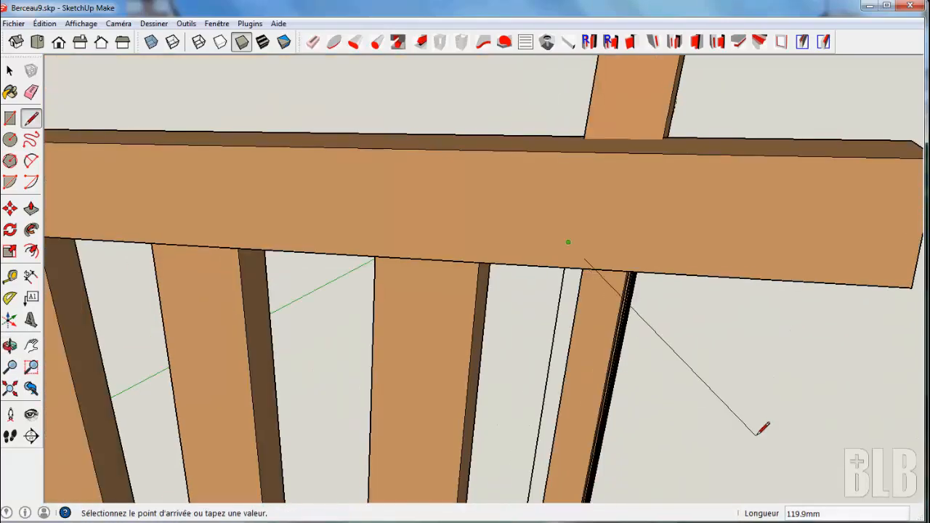
pyautogui.moveTo(755, 436); pyautogui.dragTo(703, 271, button='middle')
pyautogui.press('space')
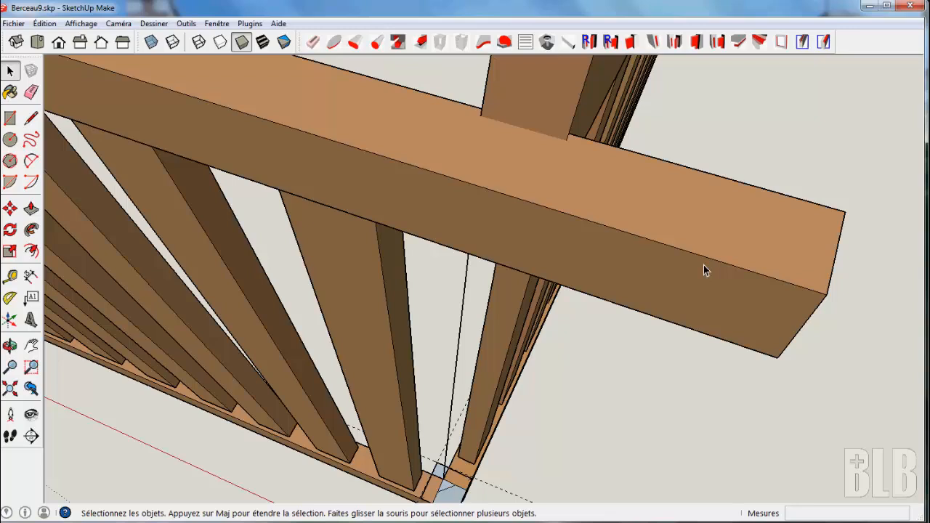
# Sweep the large outer part of the post profile along the path line with Follow Me.
pyautogui.click(457, 358)
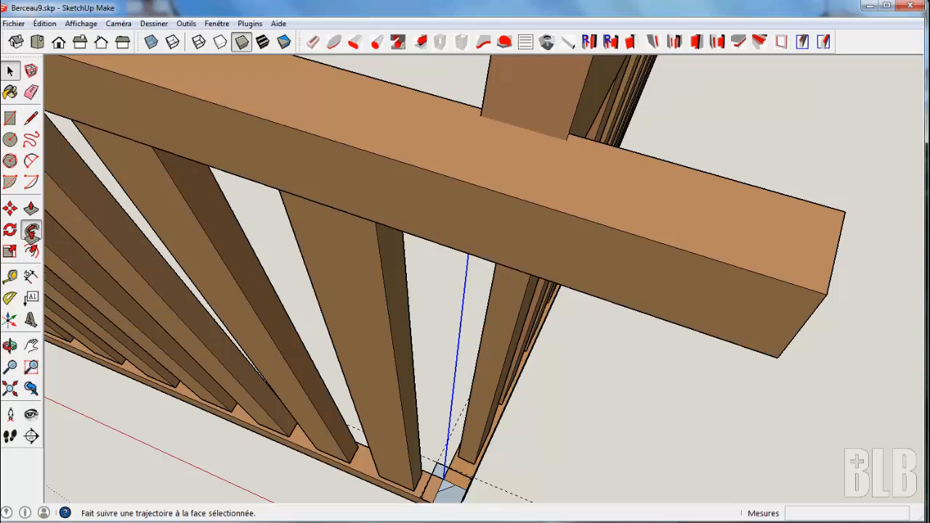
pyautogui.click(32, 232)
pyautogui.click(451, 498)
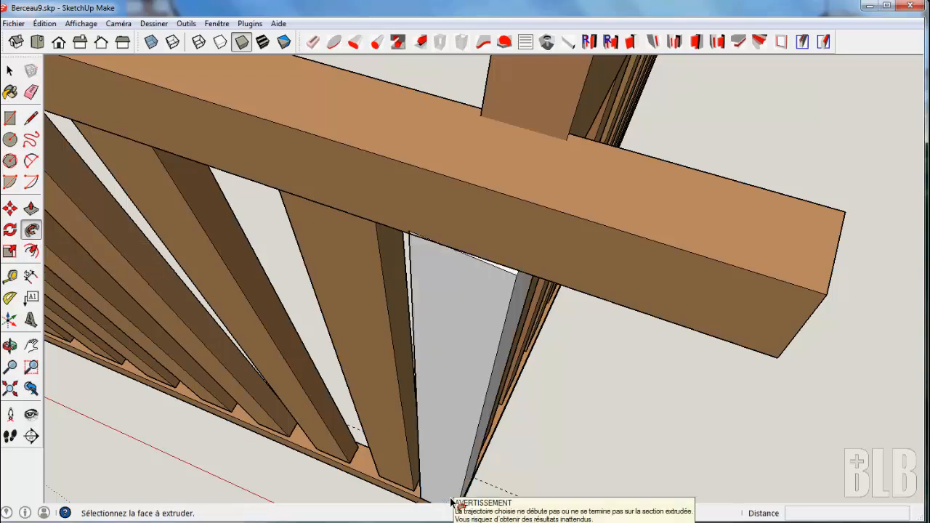
pyautogui.moveTo(704, 429); pyautogui.dragTo(895, 390, button='middle')
pyautogui.moveTo(678, 387); pyautogui.dragTo(847, 333, button='middle')
pyautogui.moveTo(831, 284); pyautogui.dragTo(854, 104, button='middle')
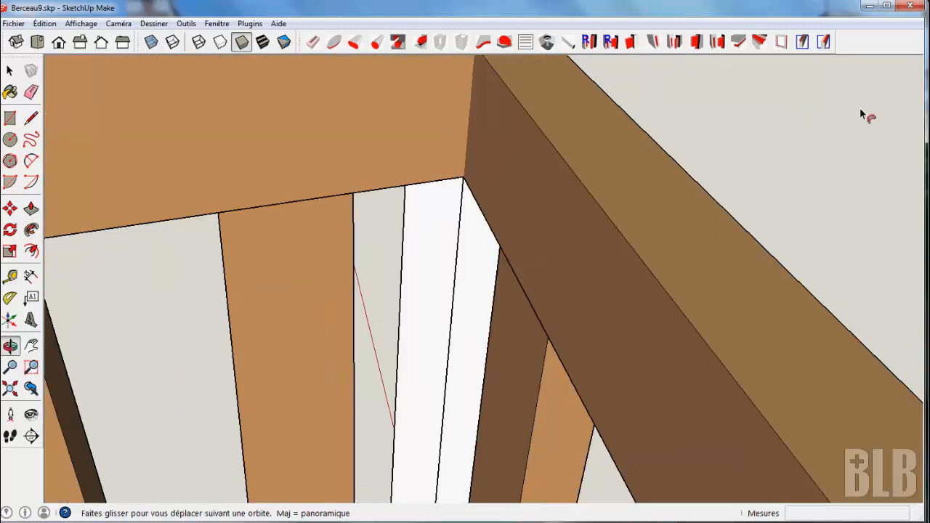
# Sweep the remaining small inner square of the profile along the same path edge with Follow Me.
pyautogui.press('space')
pyautogui.click(450, 328)
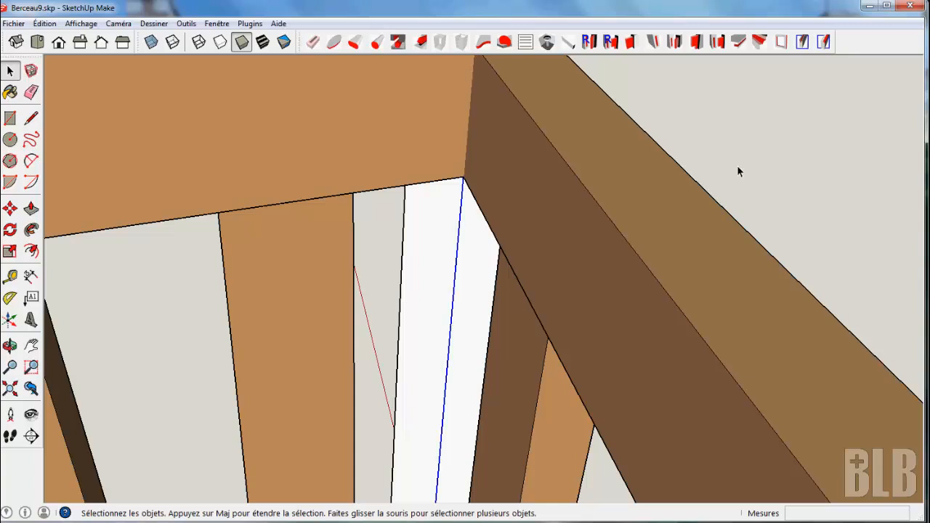
pyautogui.moveTo(736, 172); pyautogui.dragTo(743, 204, button='middle')
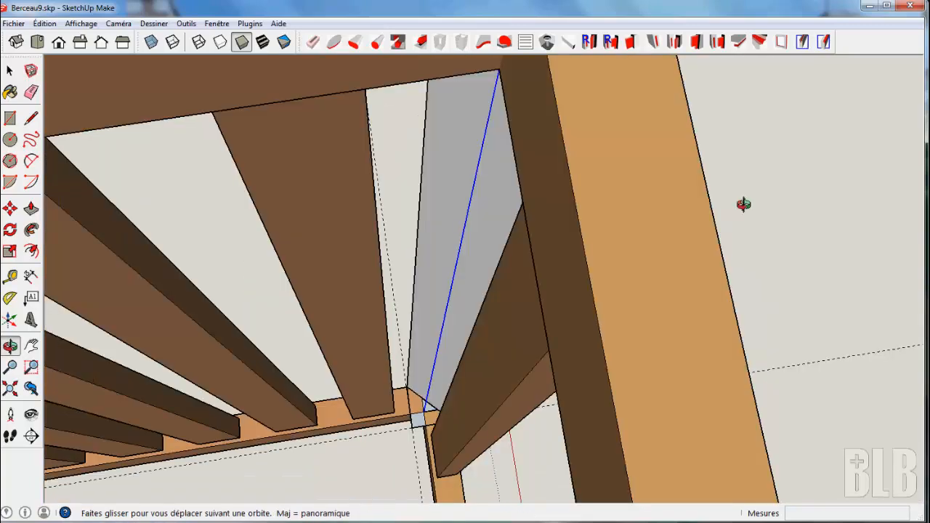
pyautogui.click(32, 230)
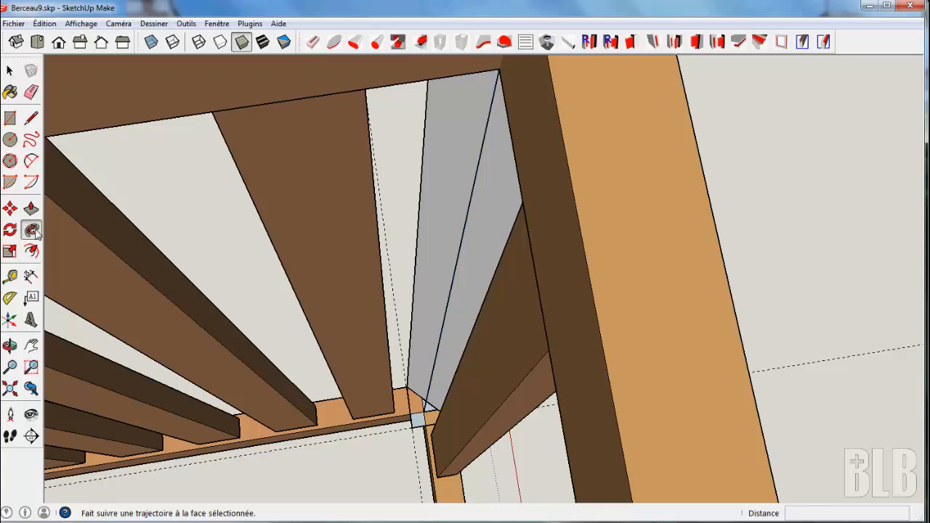
pyautogui.click(420, 424)
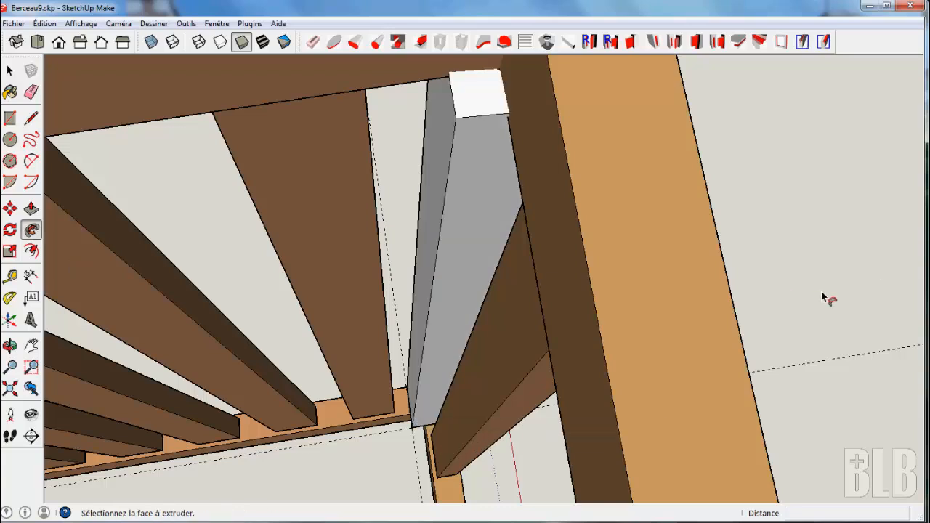
# Turn the whole corner post into a component named Montant nacelle.
pyautogui.press('space')
pyautogui.moveTo(821, 291); pyautogui.dragTo(590, 178, button='middle')
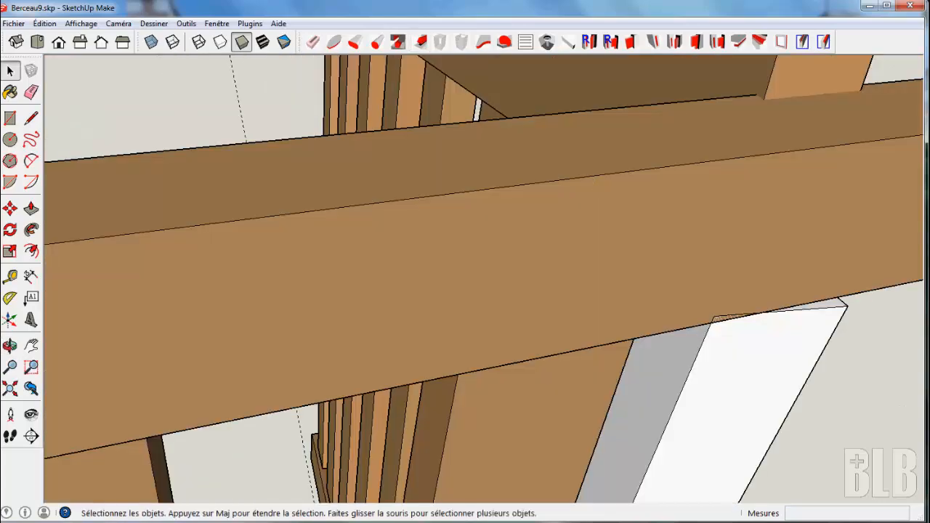
pyautogui.moveTo(895, 439); pyautogui.dragTo(515, 269, button='middle')
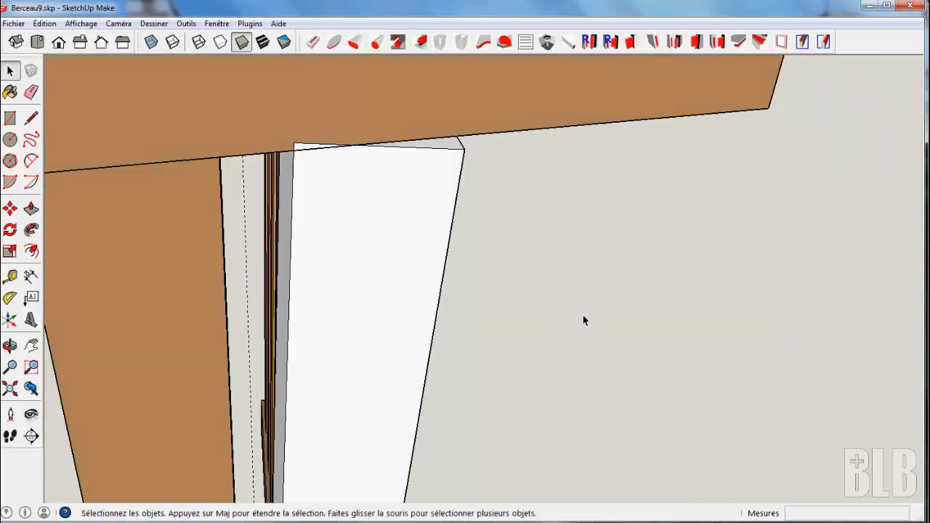
pyautogui.tripleClick(372, 275)
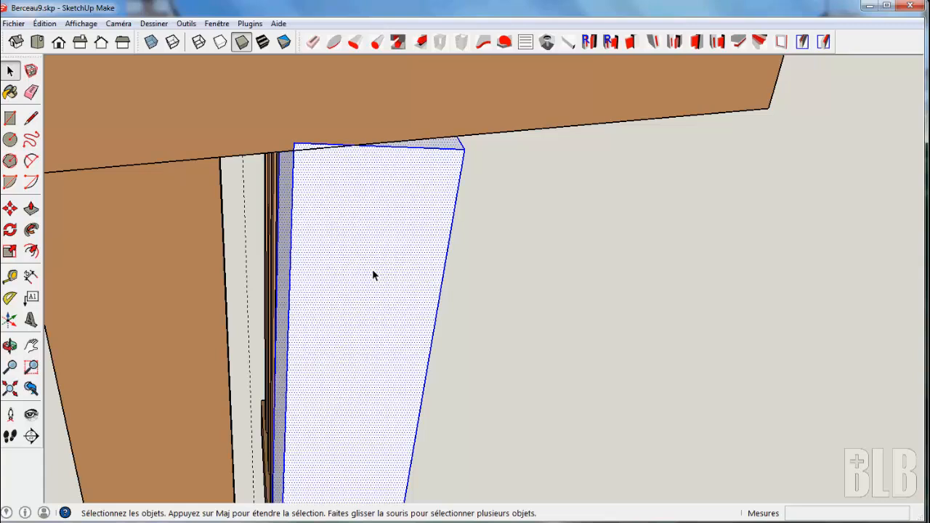
pyautogui.click(31, 70)
pyautogui.click(523, 220)
pyautogui.doubleClick(524, 221)
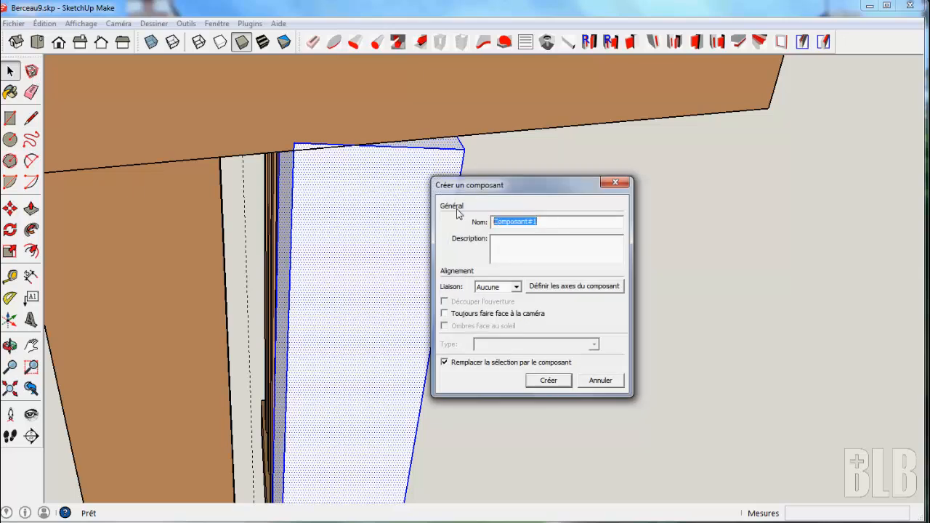
pyautogui.write('Montant nacelle')
pyautogui.click(549, 381)
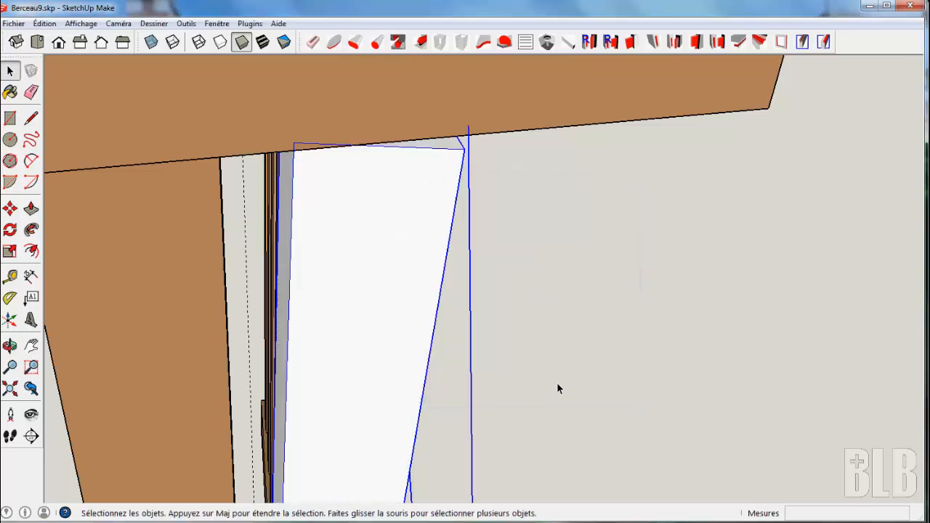
# Paint the corner post with the in-model material Hetre and return the display to shaded without textures.
pyautogui.press('o')
pyautogui.moveTo(659, 337); pyautogui.dragTo(633, 334)
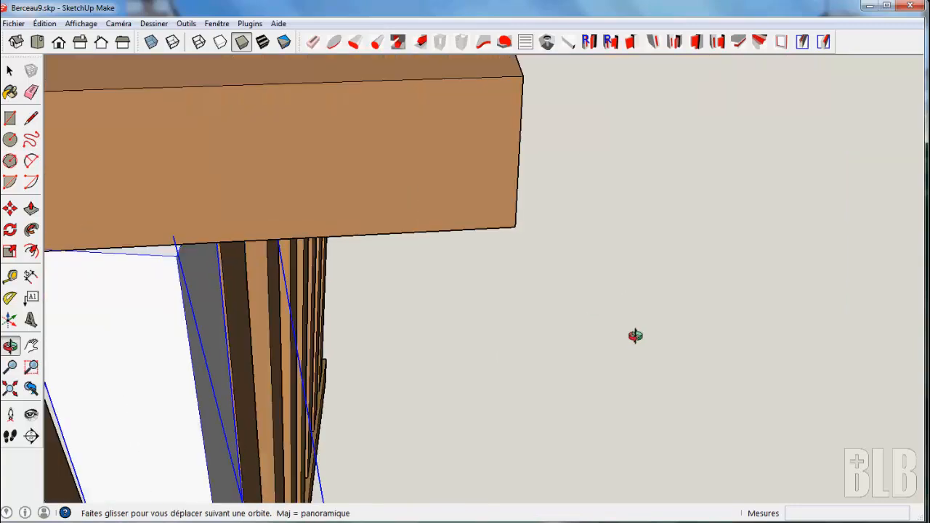
pyautogui.press('space')
pyautogui.click(10, 92)
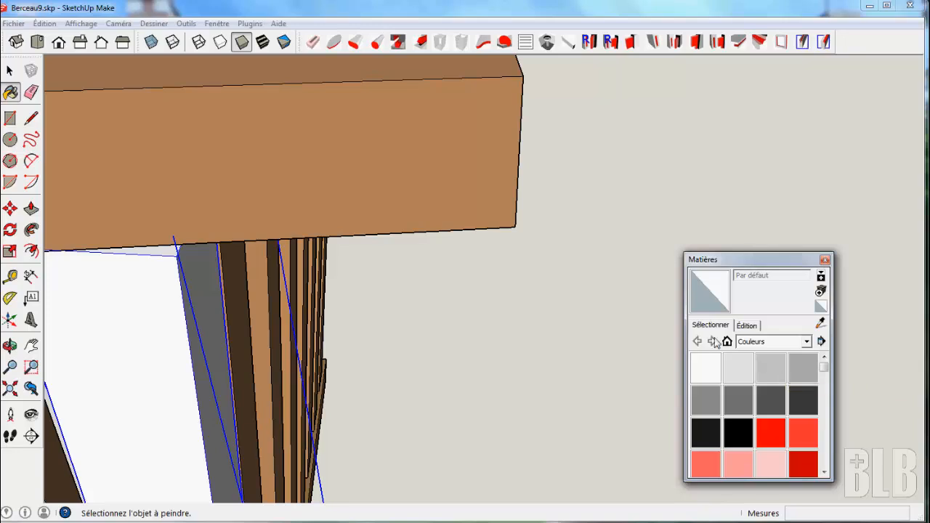
pyautogui.click(726, 342)
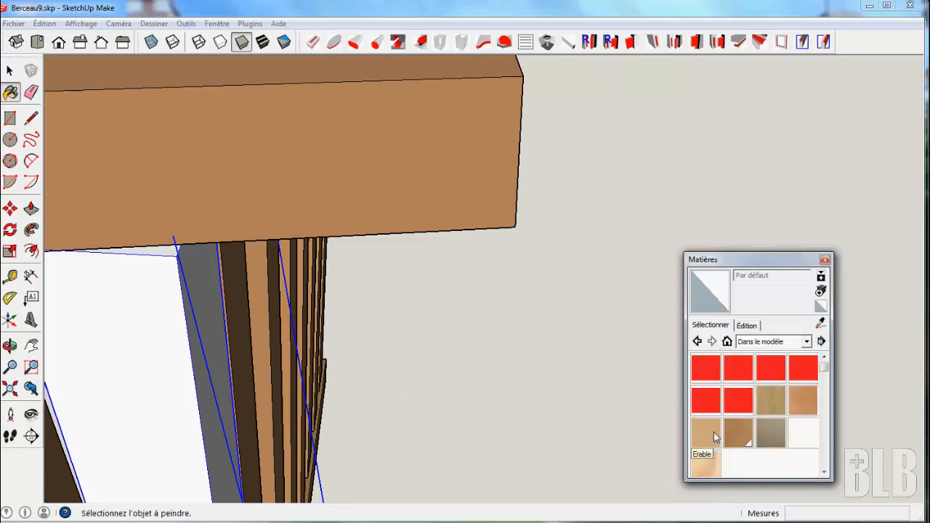
pyautogui.click(741, 438)
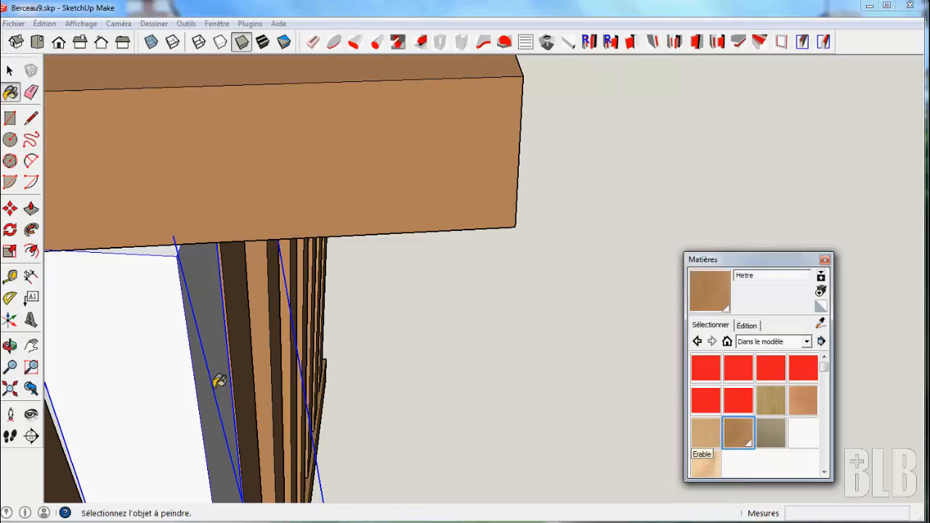
pyautogui.click(197, 385)
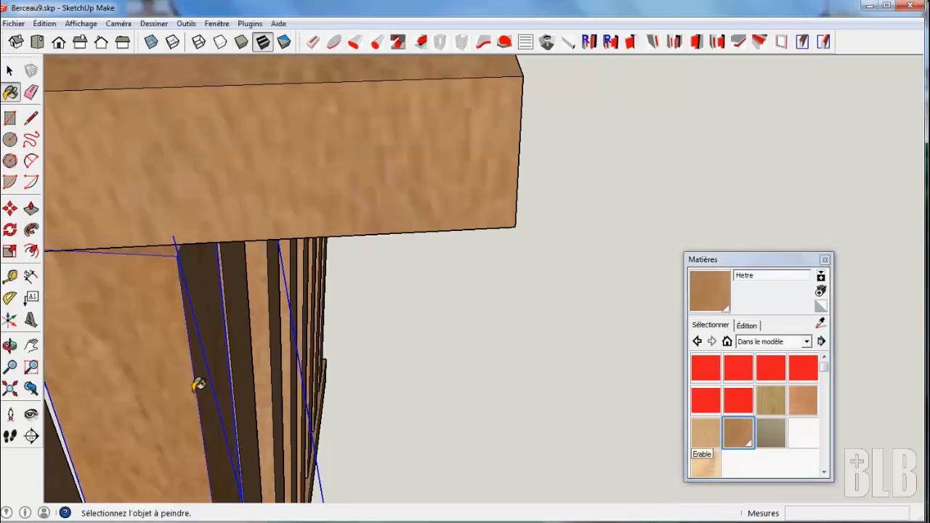
pyautogui.click(242, 42)
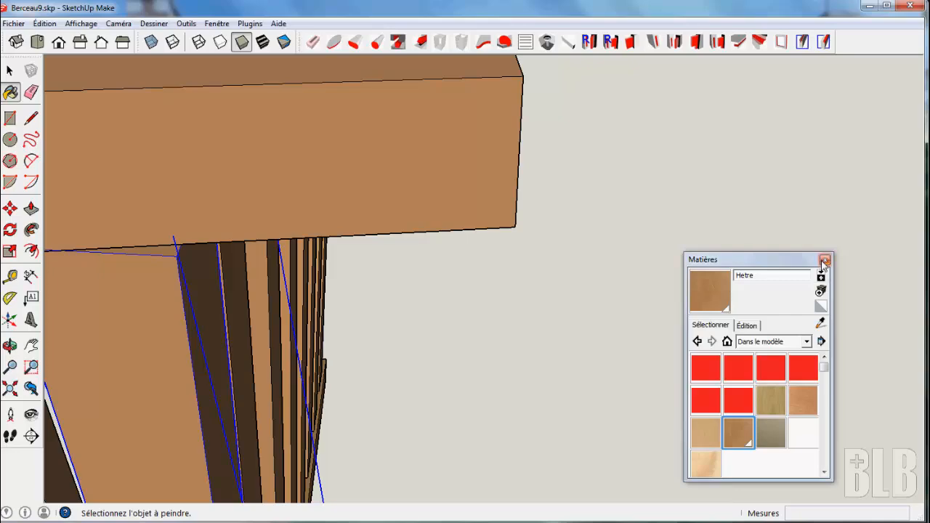
pyautogui.click(824, 259)
pyautogui.moveTo(826, 252)
pyautogui.mouseDown(button='middle')
pyautogui.moveTo(730, 346)
pyautogui.moveTo(924, 251)
pyautogui.moveTo(861, 245)
pyautogui.moveTo(853, 234)
pyautogui.moveTo(846, 243)
pyautogui.mouseUp(button='middle')
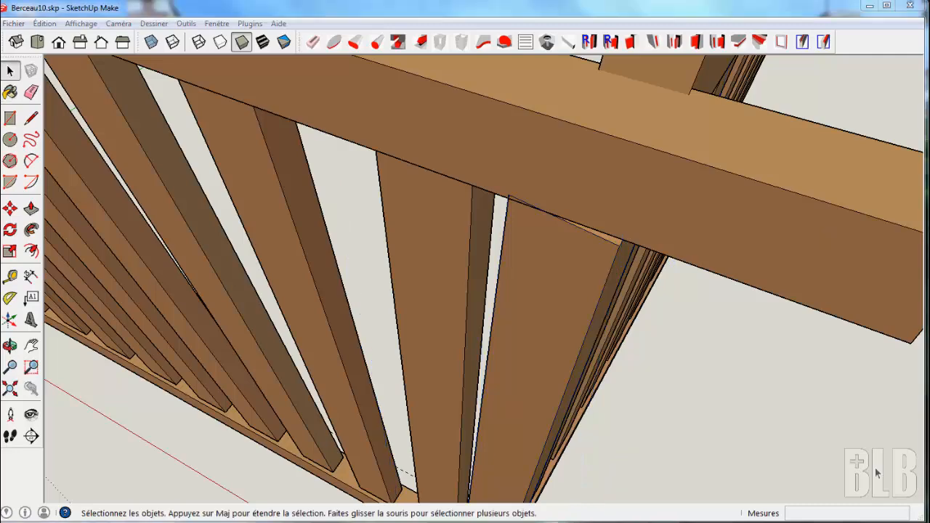
# Hide the lengthened top rail over the corner post and examine how the post's top meets the neighbouring top rail.
pyautogui.moveTo(744, 390); pyautogui.dragTo(783, 327, button='middle')
pyautogui.rightClick(804, 307)
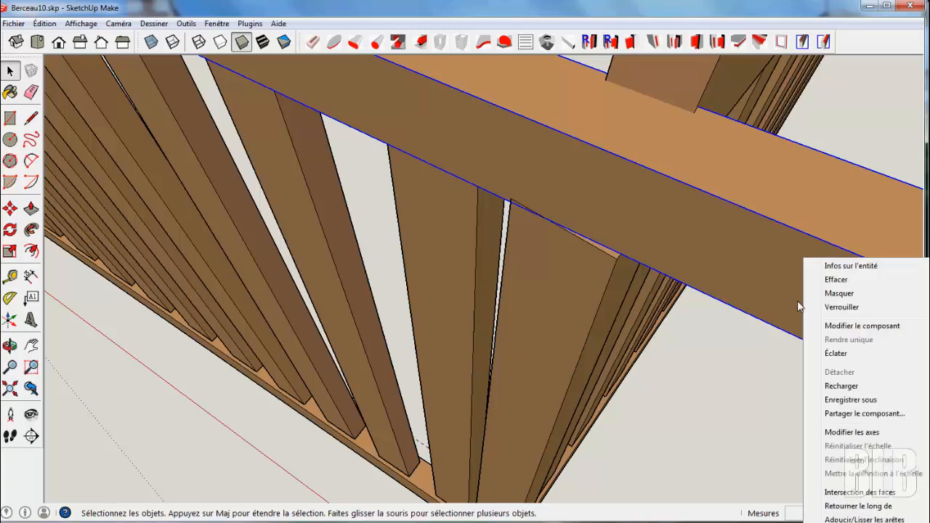
pyautogui.click(848, 298)
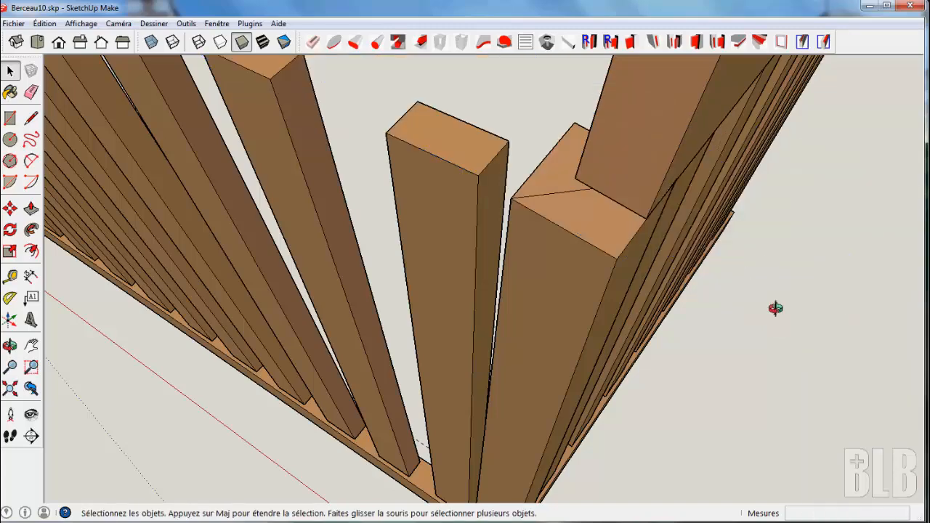
pyautogui.moveTo(772, 305); pyautogui.dragTo(622, 230, button='middle')
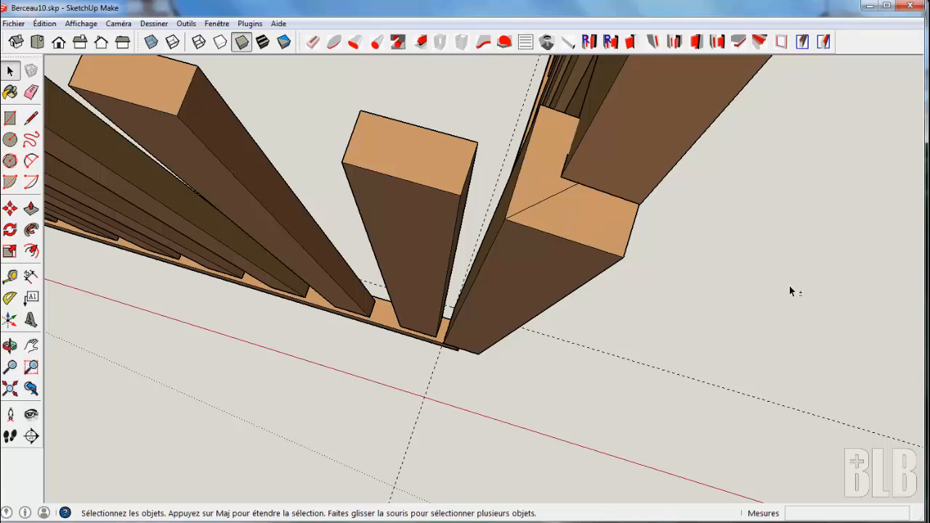
pyautogui.moveTo(790, 291); pyautogui.dragTo(669, 244, button='middle')
pyautogui.moveTo(719, 318)
pyautogui.mouseDown(button='middle')
pyautogui.moveTo(709, 317)
pyautogui.moveTo(741, 322)
pyautogui.moveTo(728, 305)
pyautogui.moveTo(753, 303)
pyautogui.moveTo(729, 303)
pyautogui.mouseUp(button='middle')
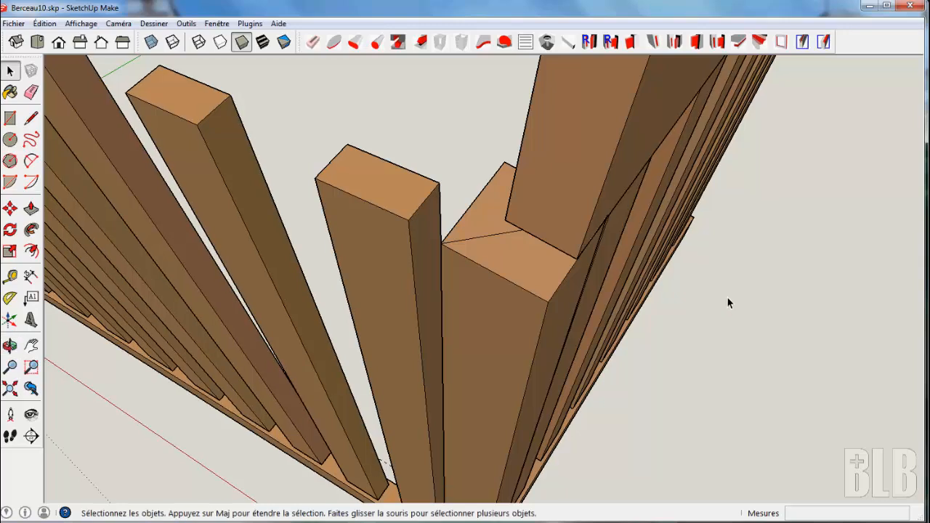
# Trim the corner post's top with the radial saw about 4 mm below its end, rotation 0, inclination 0, without keeping the offcut.
pyautogui.click(504, 44)
pyautogui.moveTo(828, 382); pyautogui.dragTo(548, 324, button='middle')
pyautogui.click(548, 324)
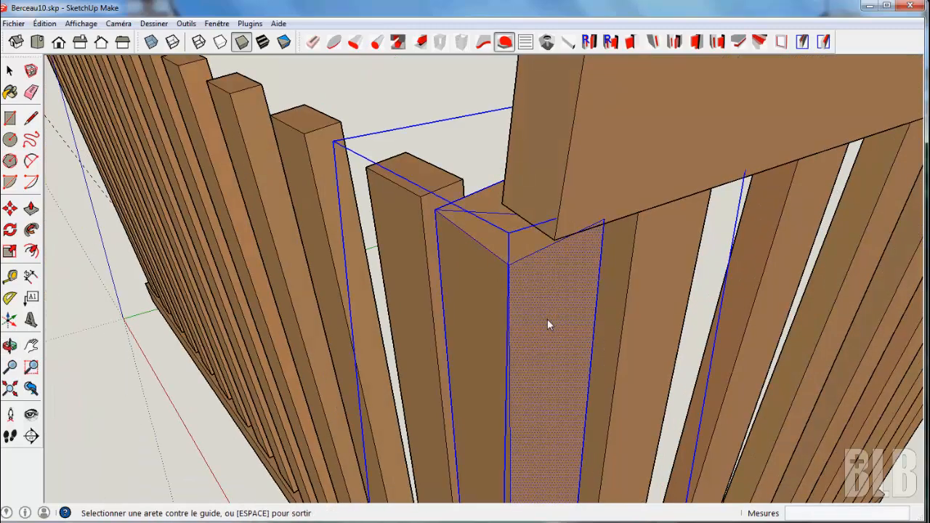
pyautogui.click(509, 318)
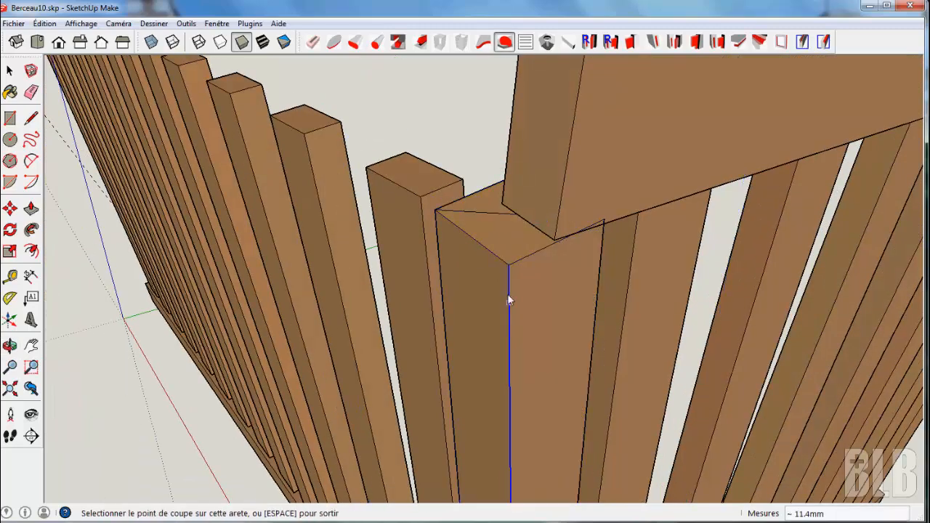
pyautogui.click(509, 283)
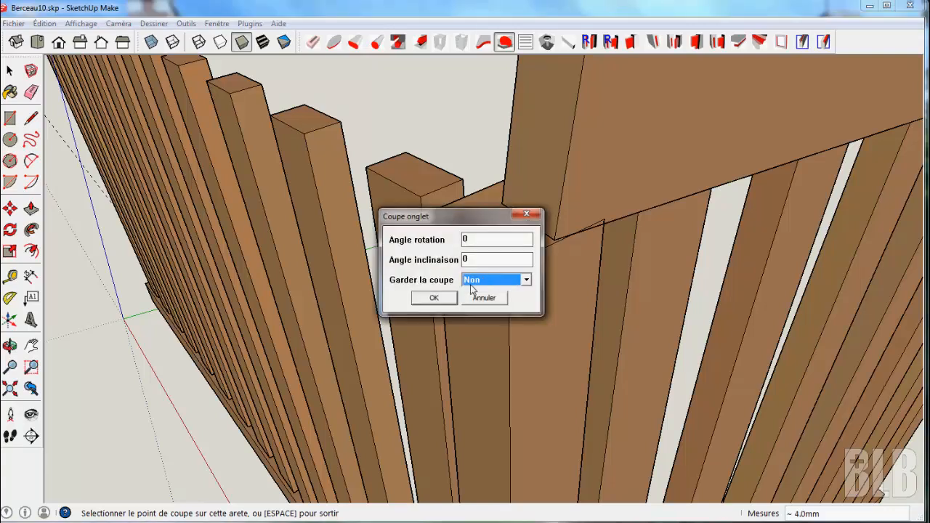
pyautogui.click(433, 298)
pyautogui.click(442, 296)
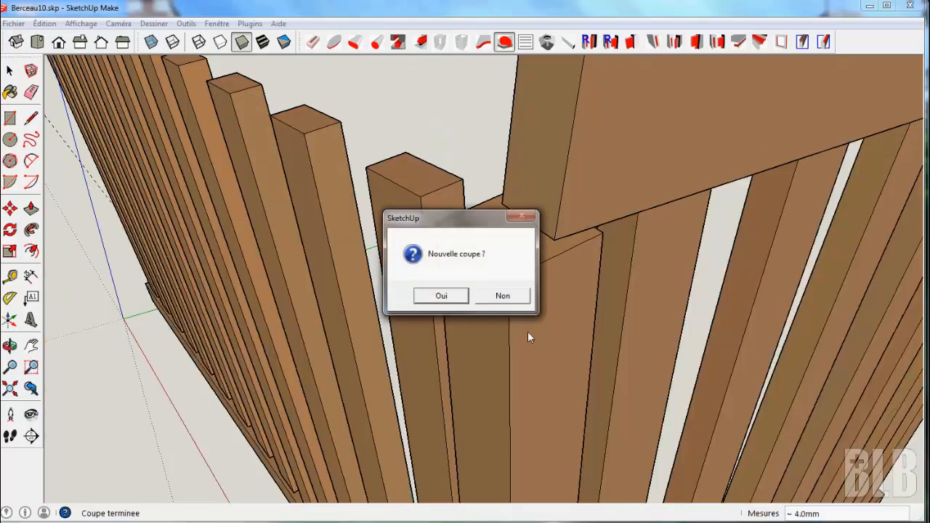
# Saw the corner post's bottom end about 13.1 mm up, rotation 0, inclination 0, without keeping the offcut, and delete all guides.
pyautogui.click(441, 296)
pyautogui.moveTo(633, 407); pyautogui.dragTo(601, 122, button='middle')
pyautogui.scroll(-4, 601, 117)
pyautogui.moveTo(520, 440); pyautogui.dragTo(496, 344, button='middle')
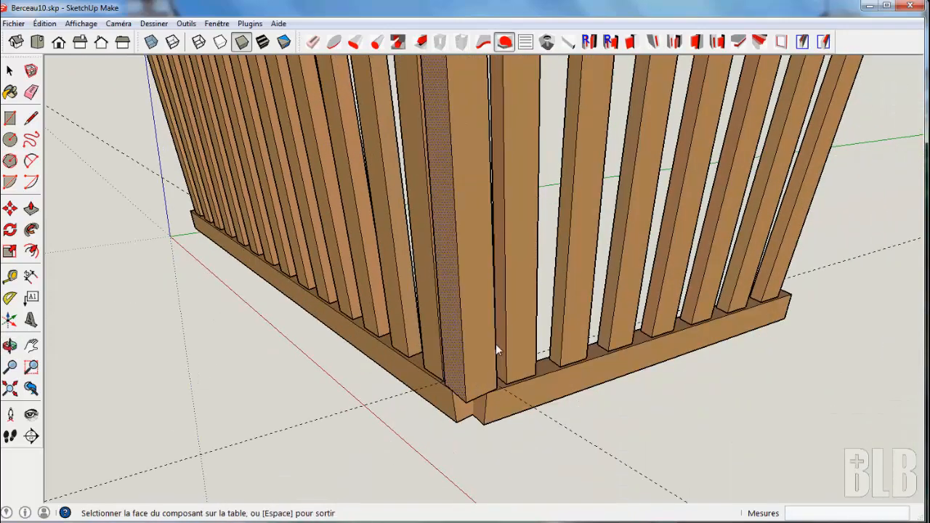
pyautogui.click(480, 340)
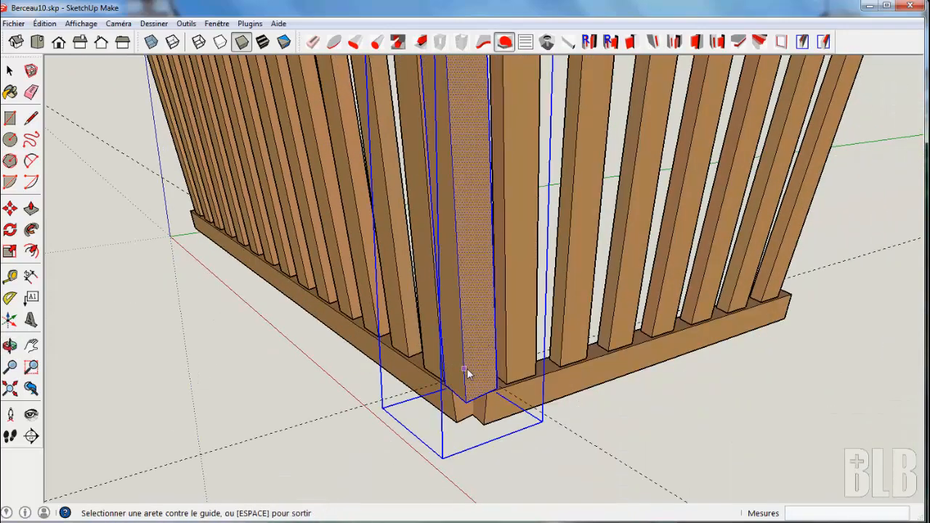
pyautogui.click(467, 369)
pyautogui.click(466, 394)
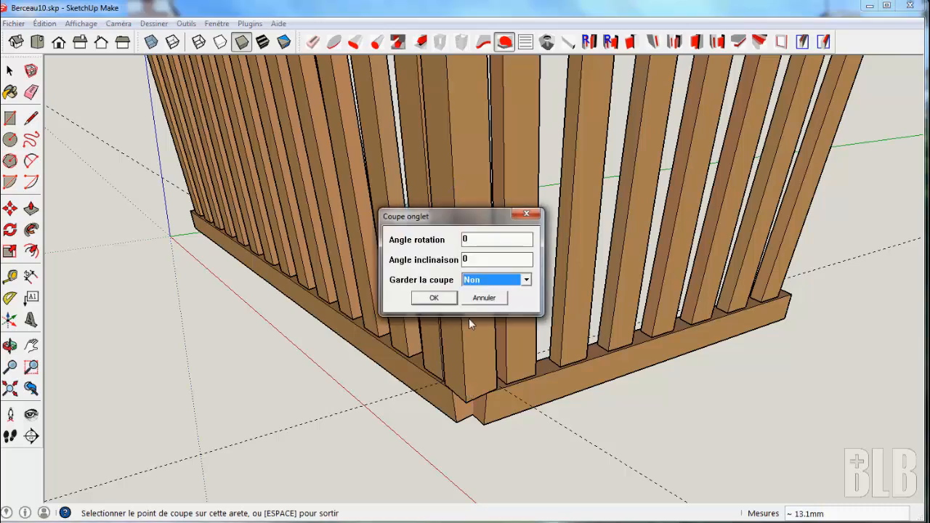
pyautogui.click(433, 299)
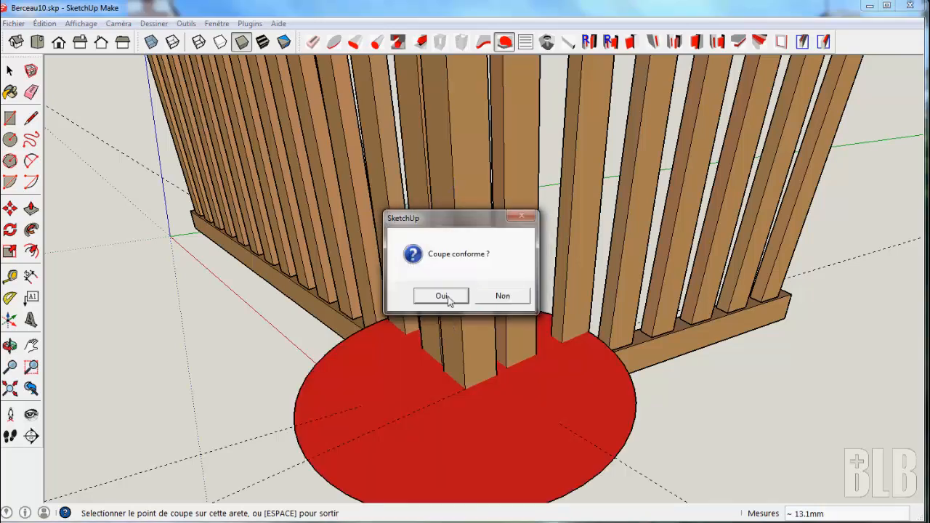
pyautogui.click(440, 297)
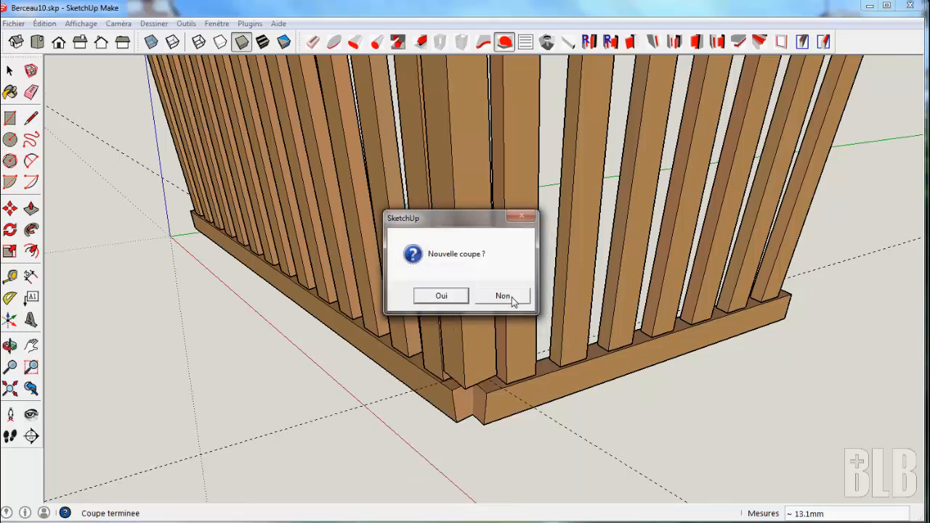
pyautogui.click(512, 301)
pyautogui.click(44, 23)
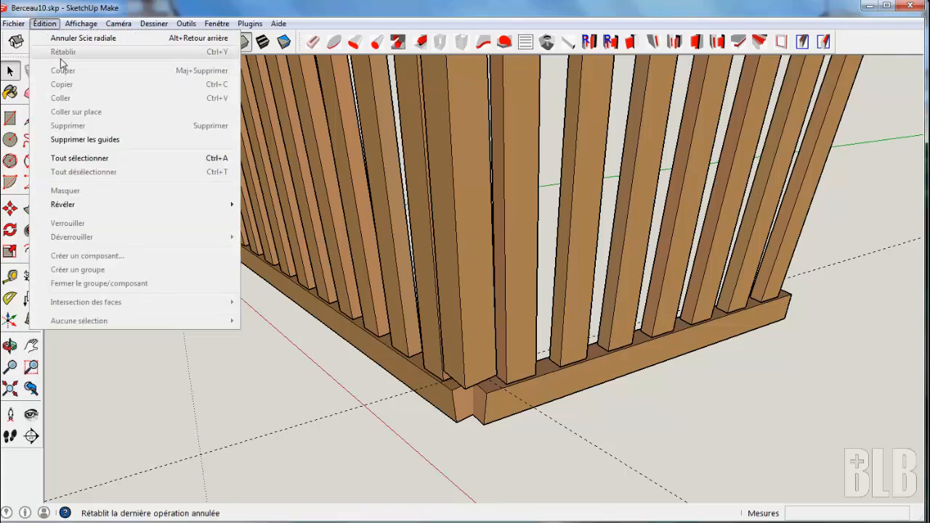
pyautogui.click(82, 139)
# Open the corner post component and extend its top face upward with Push/Pull beyond the adjoining top rail.
pyautogui.moveTo(292, 177); pyautogui.dragTo(438, 383, button='middle')
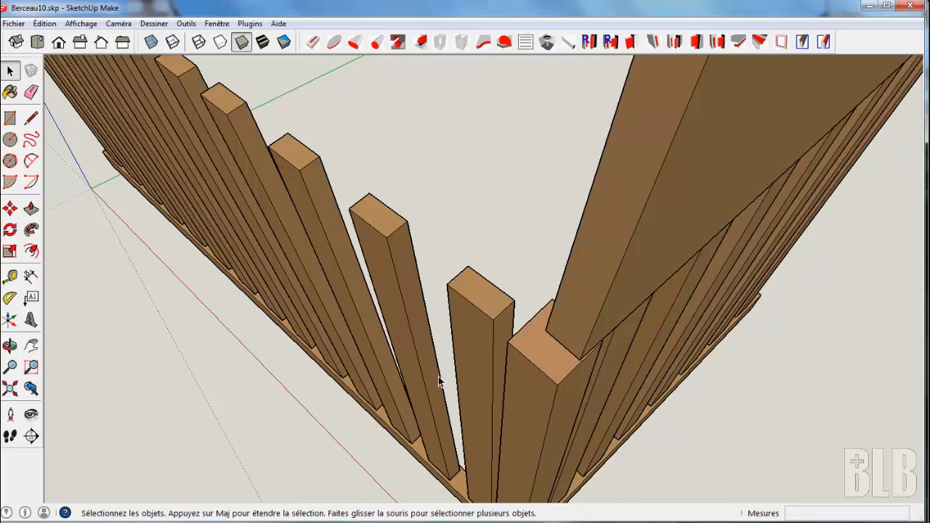
pyautogui.doubleClick(548, 367)
pyautogui.click(548, 367)
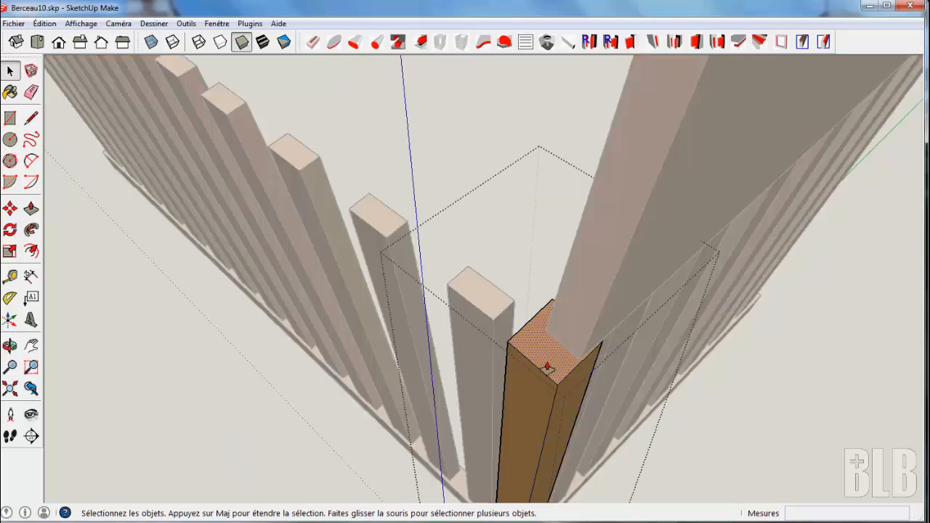
pyautogui.press('p')
pyautogui.click(547, 367)
pyautogui.keyDown('shift'); pyautogui.moveTo(521, 138); pyautogui.dragTo(341, 267, button='middle'); pyautogui.keyUp('shift')
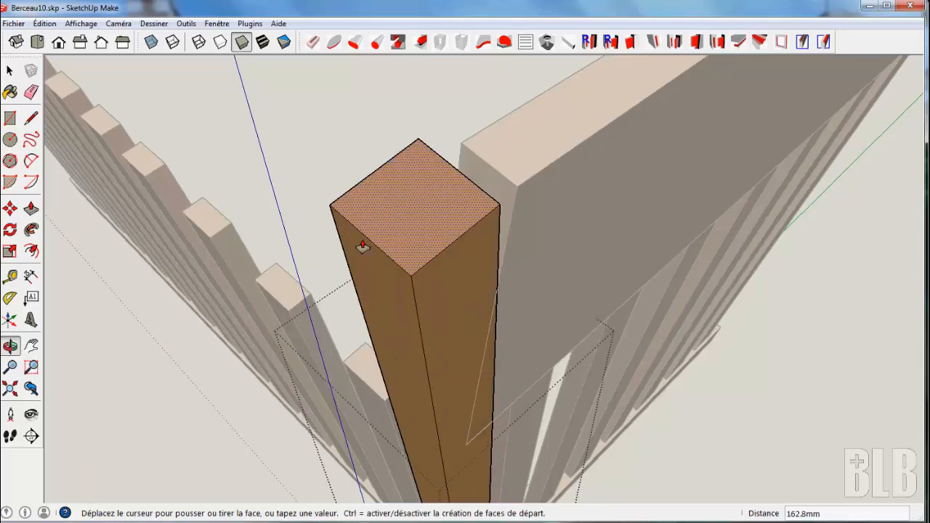
pyautogui.click(392, 197)
# Extend the corner post's bottom face 50 mm downward with Push/Pull and close the component.
pyautogui.press('o')
pyautogui.moveTo(680, 409); pyautogui.dragTo(367, 266)
pyautogui.press('p')
pyautogui.click(375, 193)
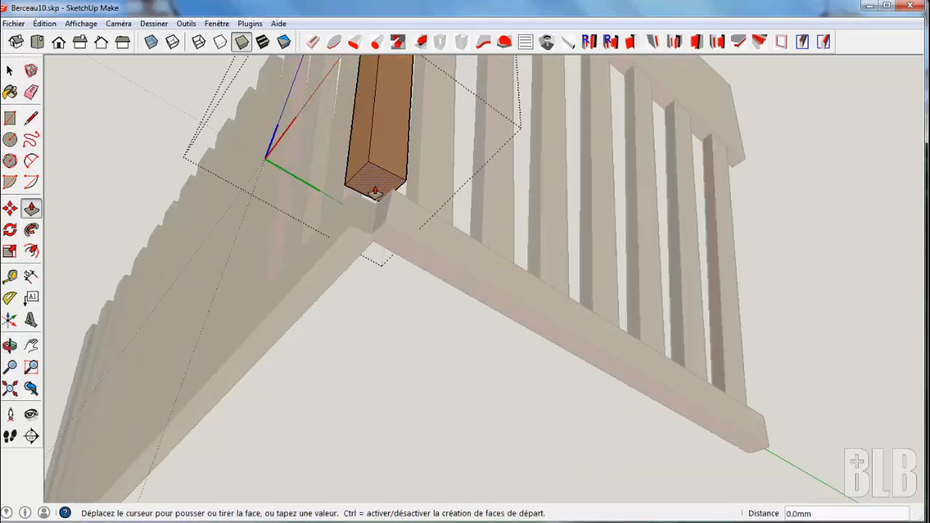
pyautogui.click(376, 196)
pyautogui.click(374, 186)
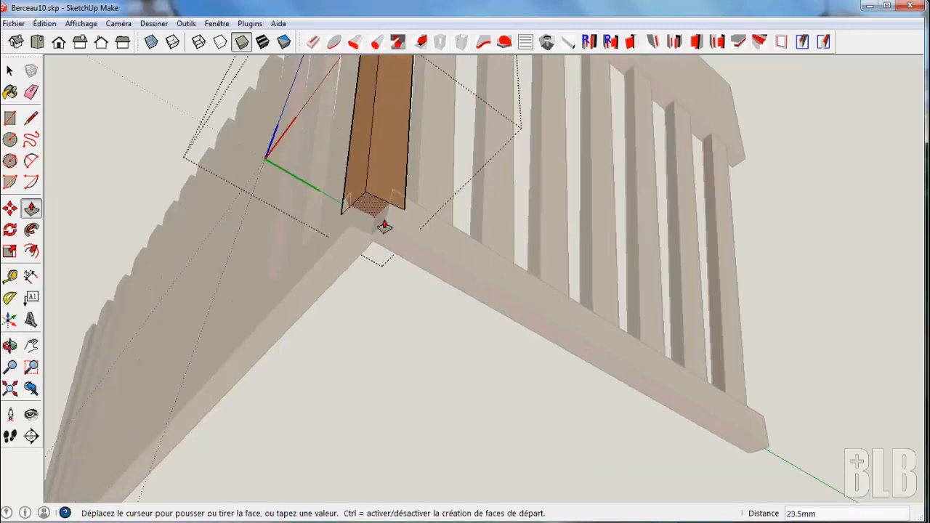
pyautogui.moveTo(375, 254); pyautogui.dragTo(340, 379, button='middle')
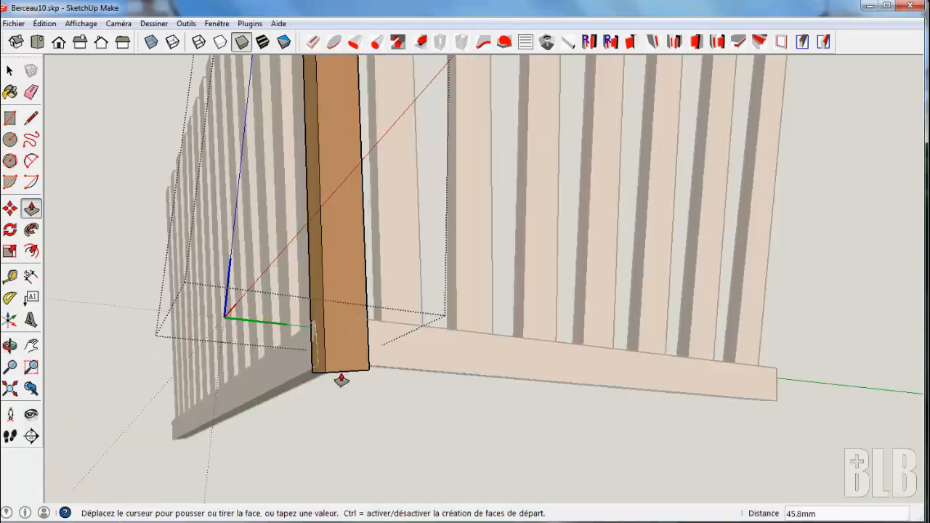
pyautogui.click(342, 382)
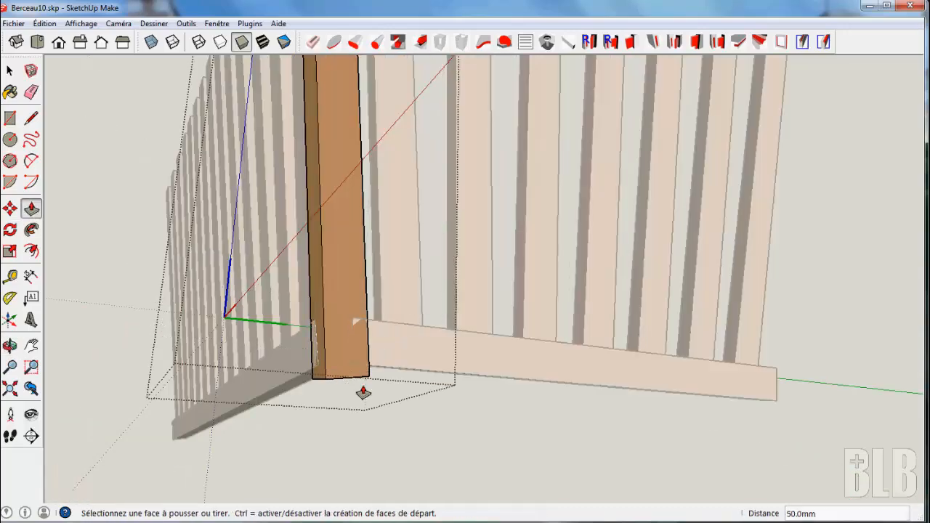
pyautogui.press('space')
pyautogui.click(490, 435)
# Measure the angle between the two outer edges of the corner post's top face with the Protractor.
pyautogui.moveTo(496, 409); pyautogui.dragTo(859, 343, button='middle')
pyautogui.moveTo(828, 250); pyautogui.dragTo(825, 375, button='middle')
pyautogui.moveTo(799, 429)
pyautogui.mouseDown(button='middle')
pyautogui.moveTo(791, 365)
pyautogui.moveTo(807, 440)
pyautogui.mouseUp(button='middle')
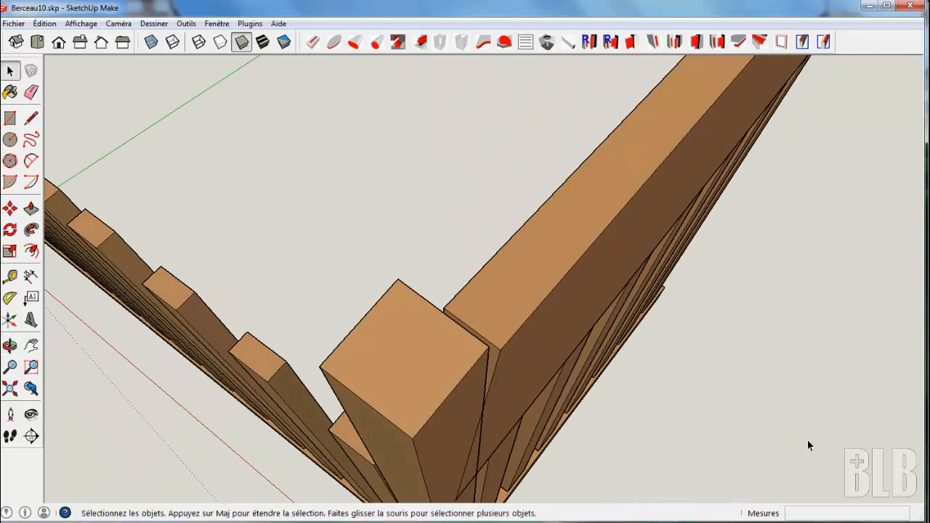
pyautogui.scroll(2, 807, 440)
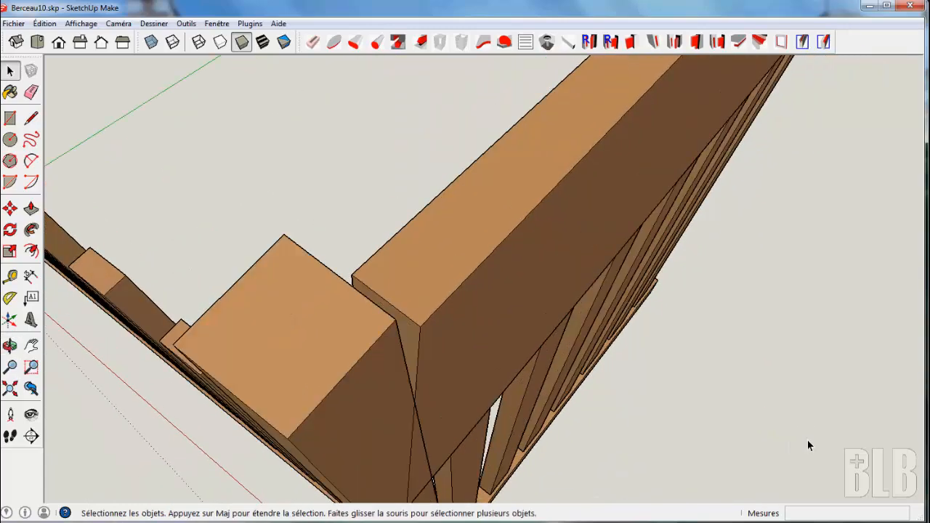
pyautogui.click(10, 303)
pyautogui.click(10, 298)
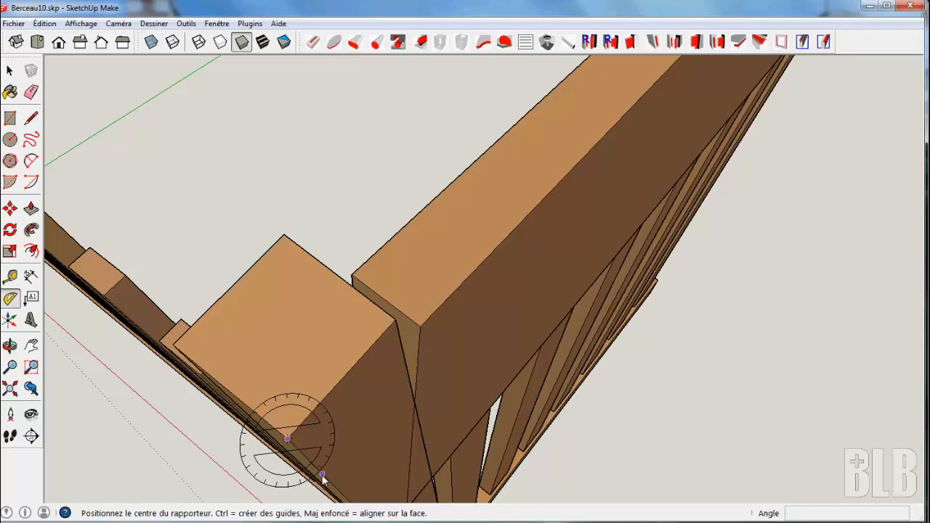
pyautogui.click(287, 438)
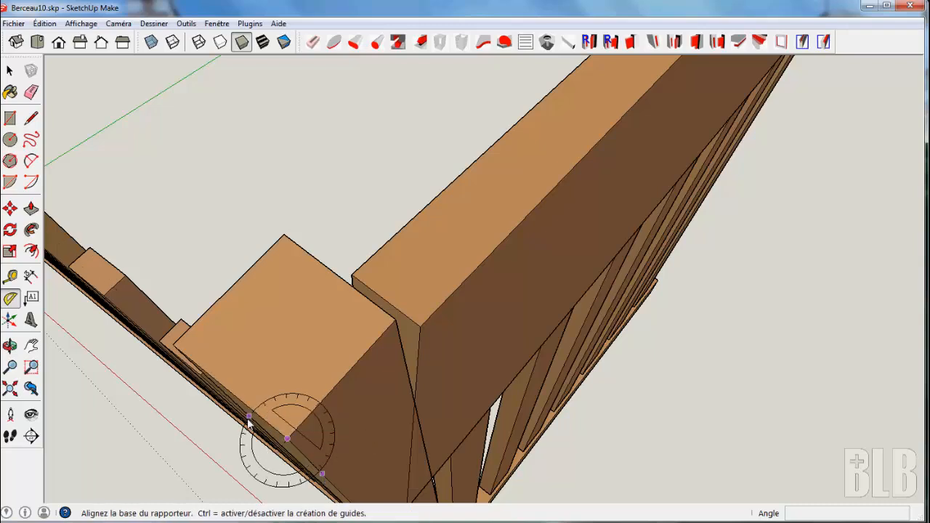
pyautogui.click(174, 349)
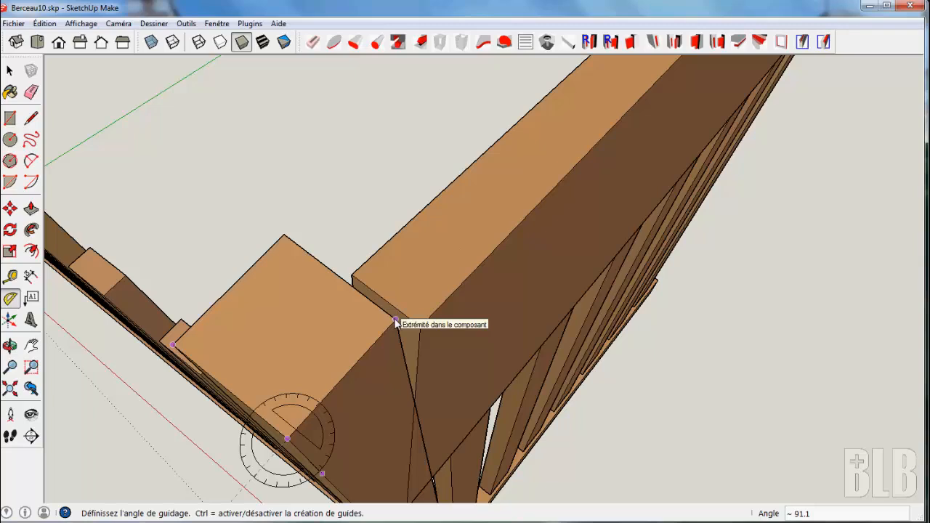
pyautogui.click(10, 298)
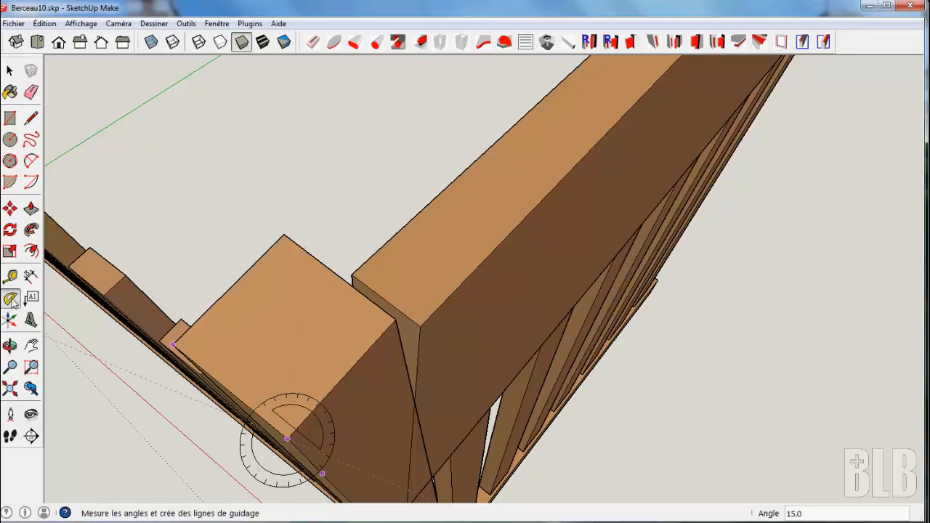
# Measure the angle at the adjacent corner of the post's top face with the Protractor, using the neighbouring top edge as base.
pyautogui.moveTo(116, 377); pyautogui.dragTo(309, 288, button='middle')
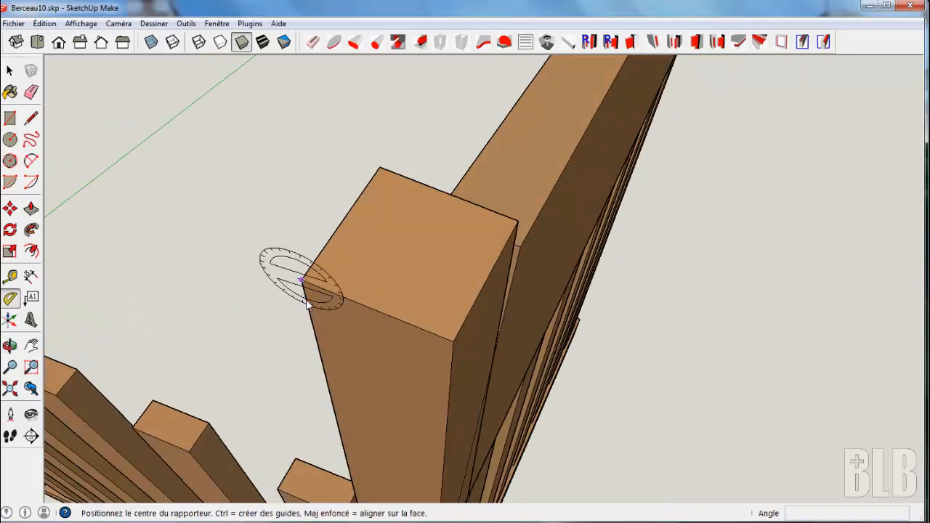
pyautogui.click(301, 280)
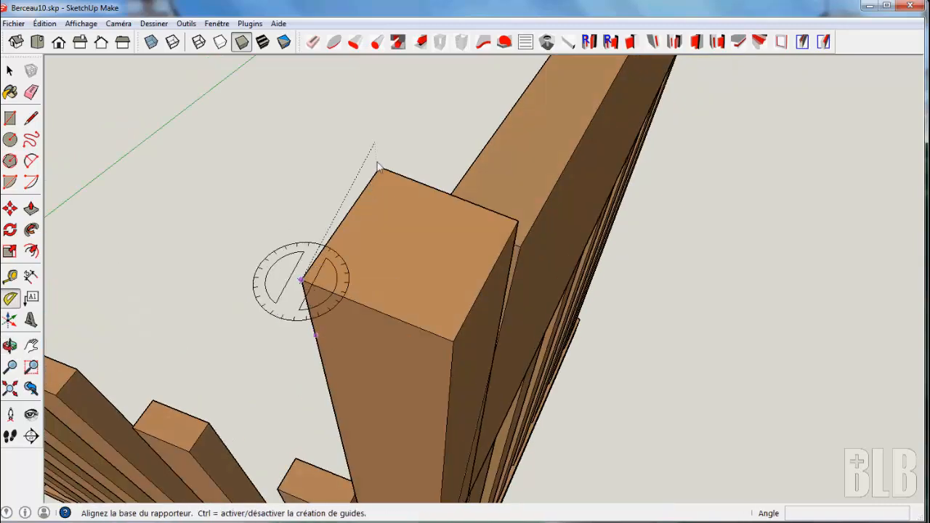
pyautogui.click(380, 169)
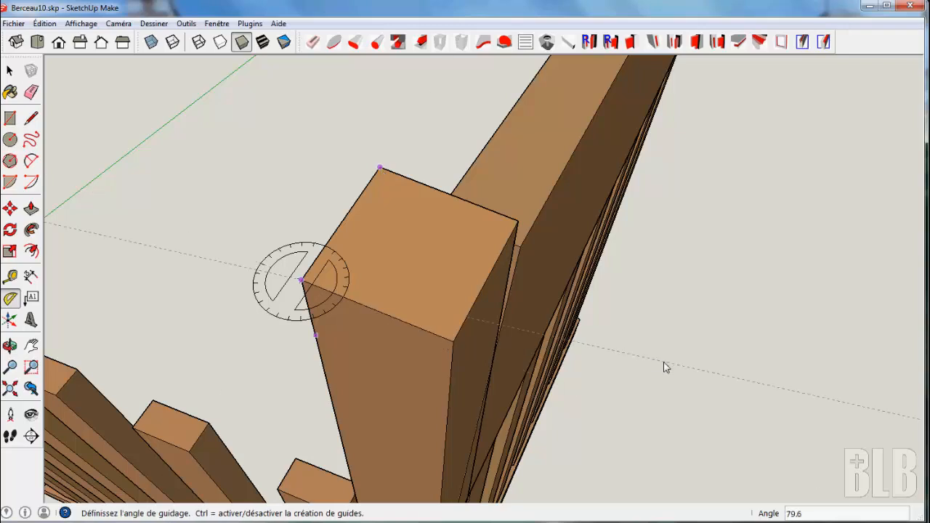
pyautogui.press('space')
pyautogui.moveTo(644, 372); pyautogui.dragTo(763, 307, button='middle')
pyautogui.moveTo(721, 386); pyautogui.dragTo(612, 445, button='middle')
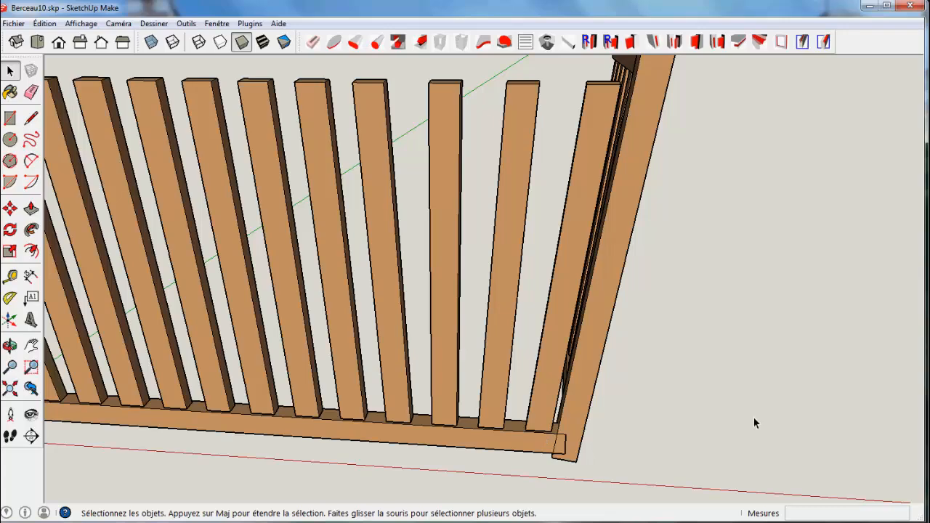
pyautogui.moveTo(756, 389); pyautogui.dragTo(694, 413, button='middle')
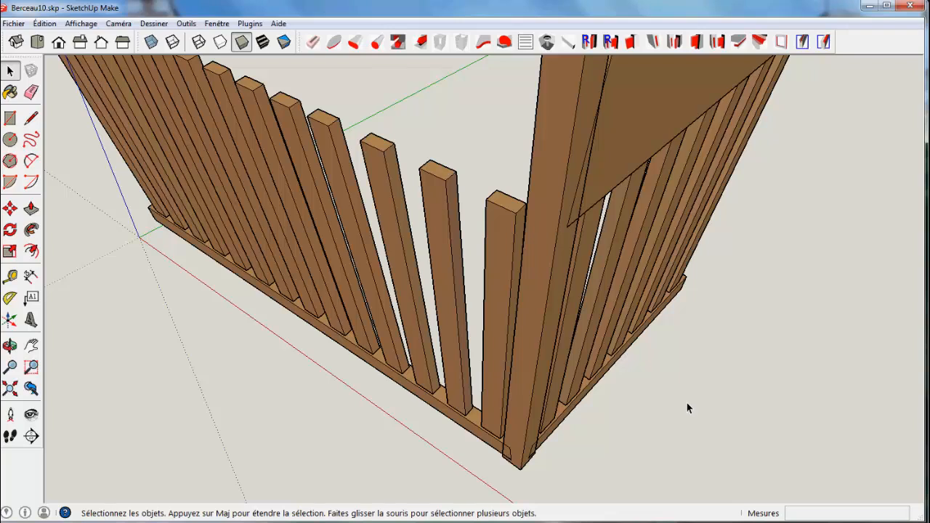